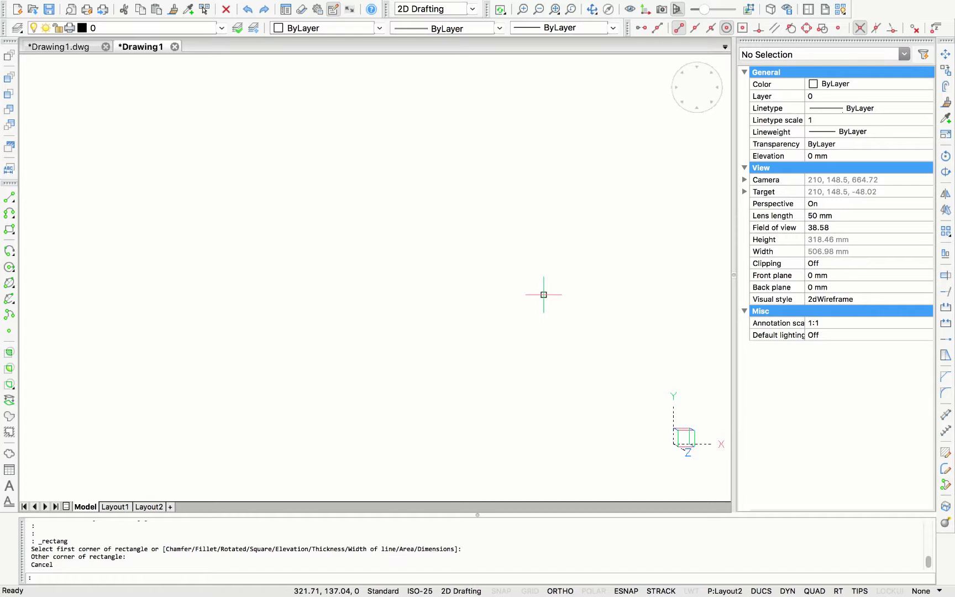
# - Draw a rectangle 420 wide by 297 high from a picked first corner
pyautogui.click(8, 231)
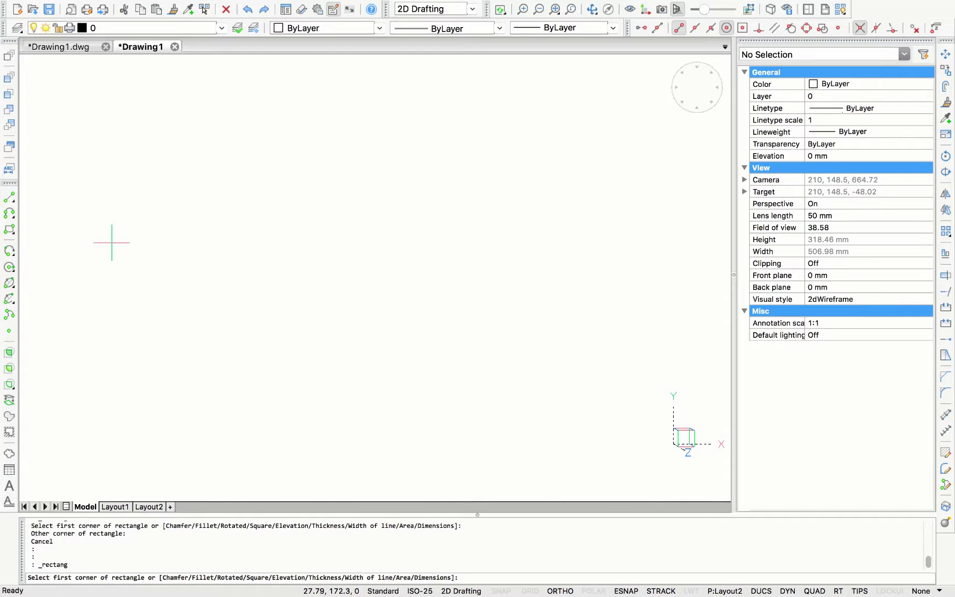
pyautogui.click(160, 187)
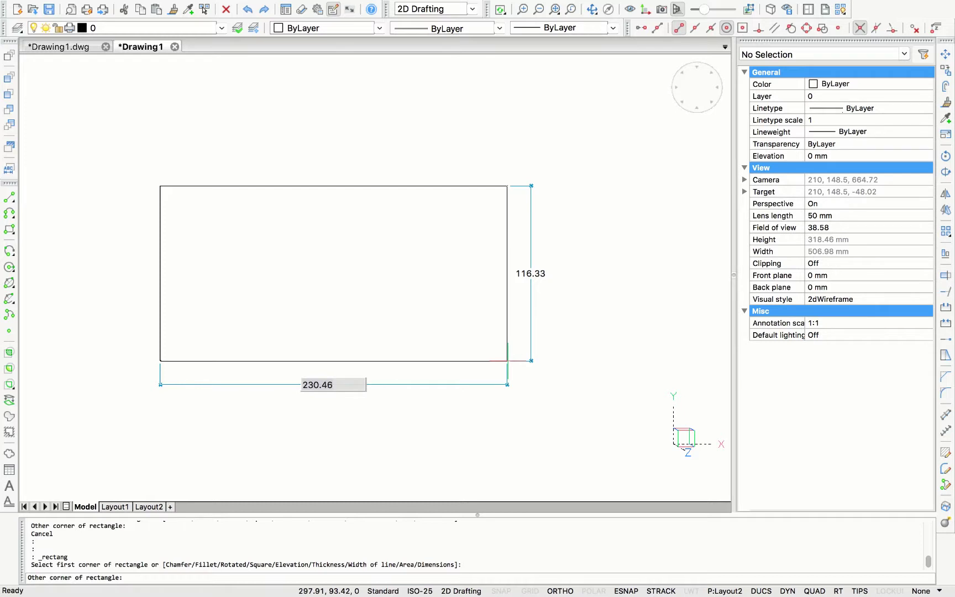
pyautogui.write('420')
pyautogui.press('Tab')
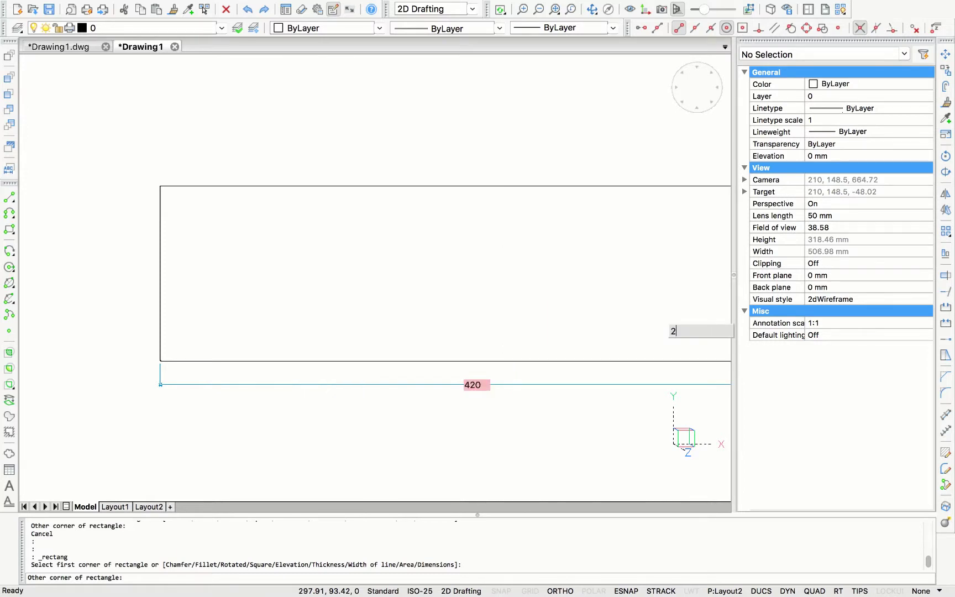
pyautogui.write('297')
pyautogui.press('Return')
pyautogui.scroll(-2, 463, 258)
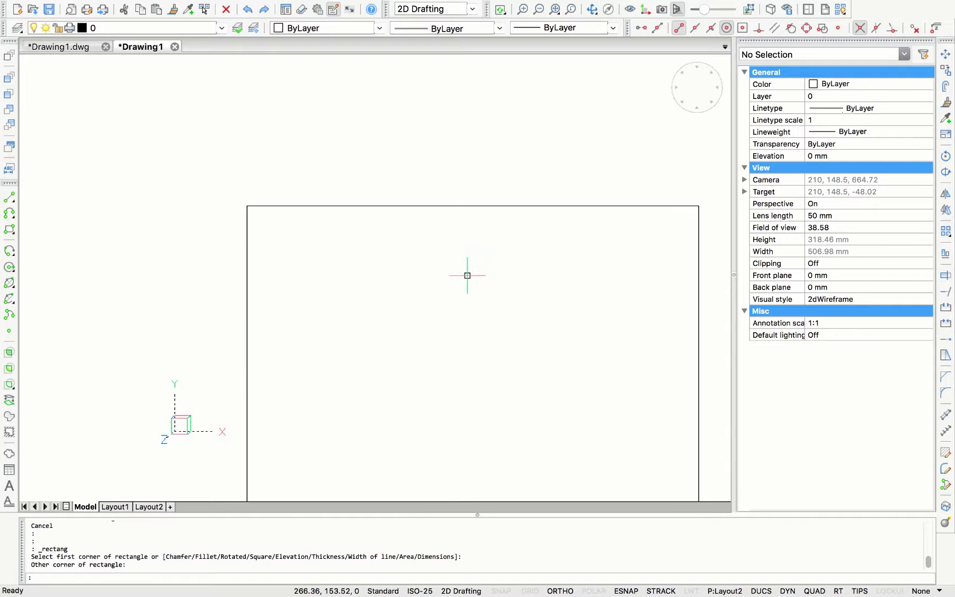
pyautogui.moveTo(496, 311); pyautogui.dragTo(395, 218, button='middle')
pyautogui.scroll(1, 398, 226)
pyautogui.scroll(-2, 398, 227)
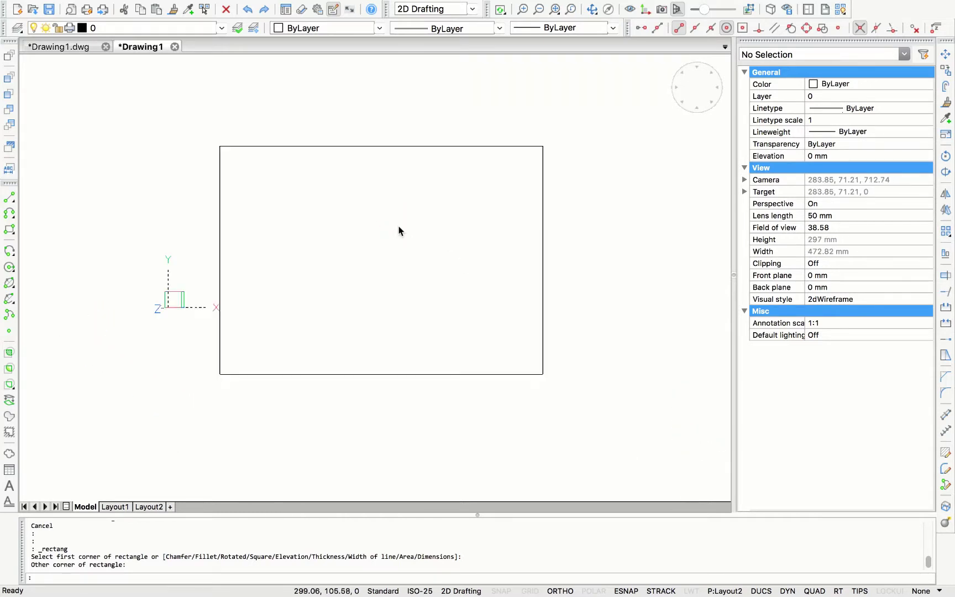
# - Move the rectangle by @0,0 from its lower-left corner so it stays in place
pyautogui.click(609, 392)
pyautogui.click(164, 123)
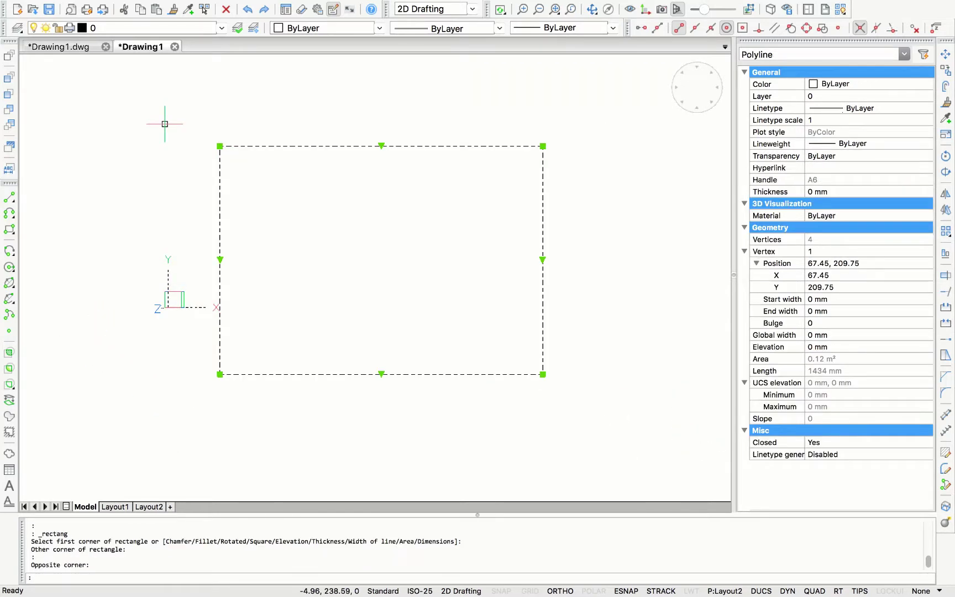
pyautogui.write('m')
pyautogui.press('Return')
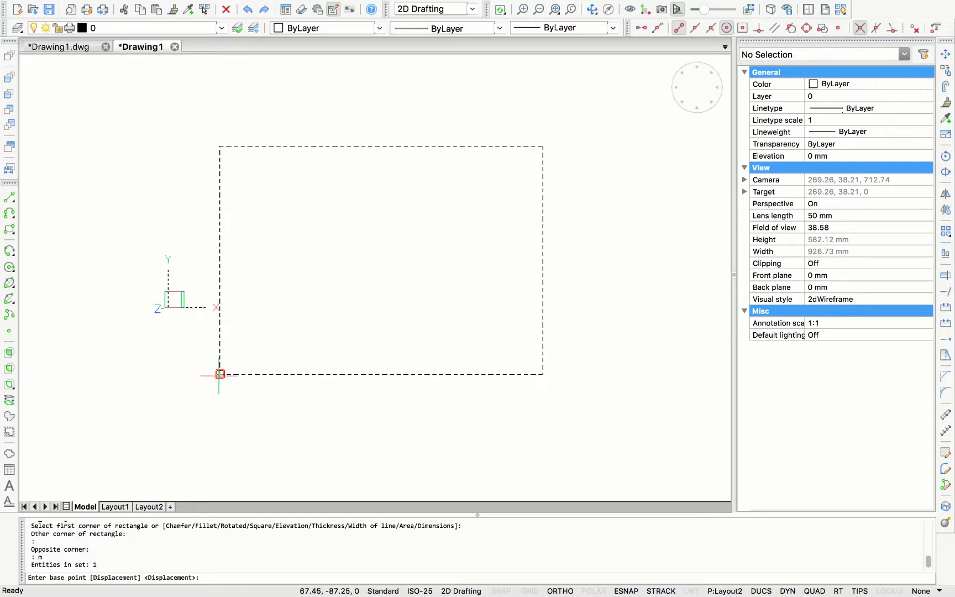
pyautogui.click(220, 374)
pyautogui.write('@0,0')
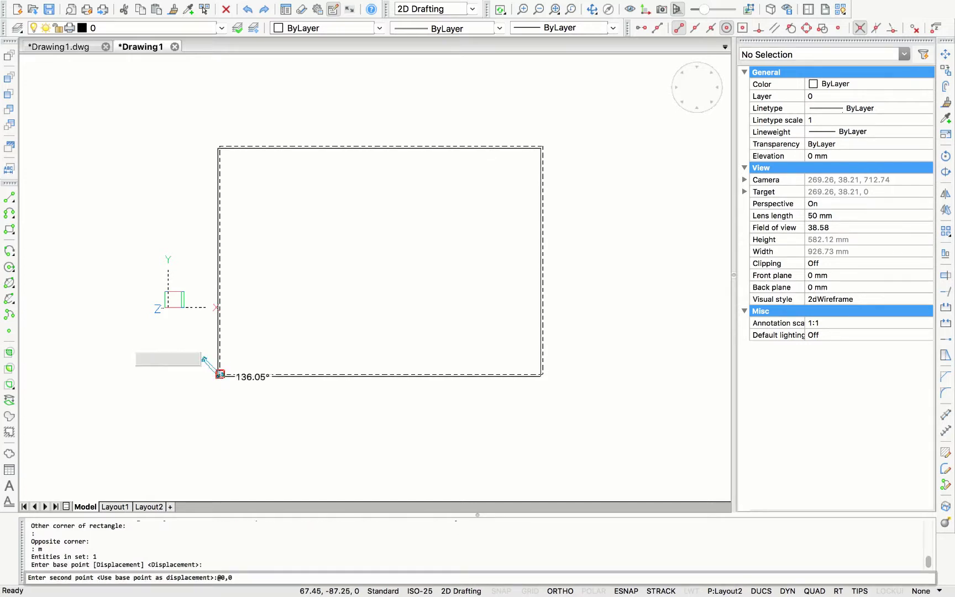
pyautogui.press('Return')
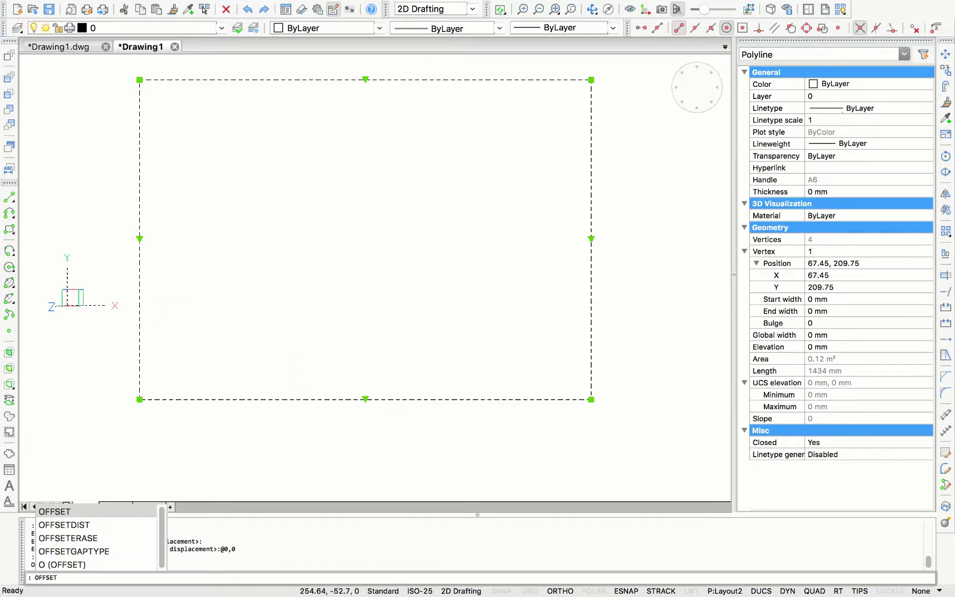
# - Offset the sheet rectangle 5 mm inward to form the inner border
pyautogui.press('Escape')
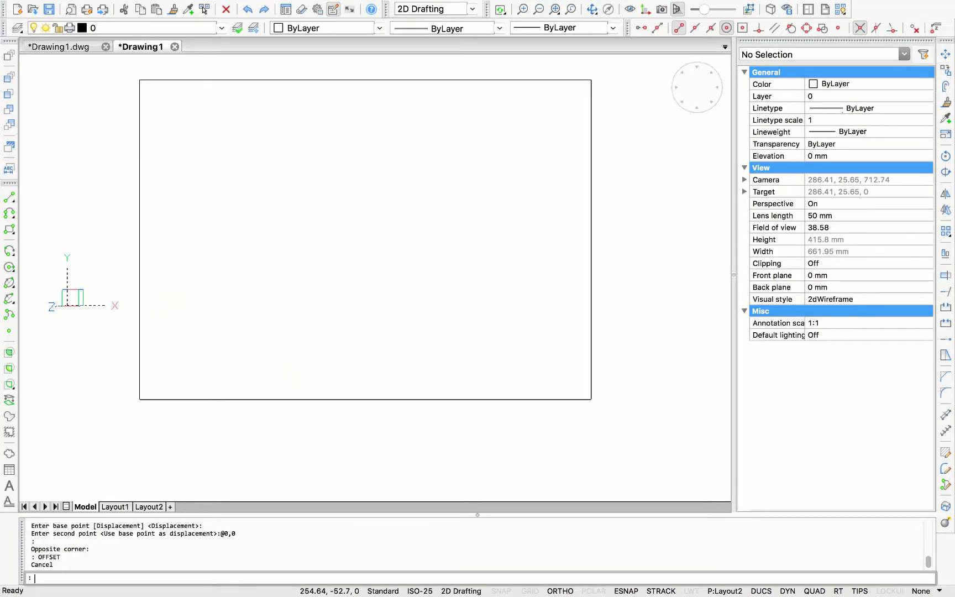
pyautogui.click(358, 398)
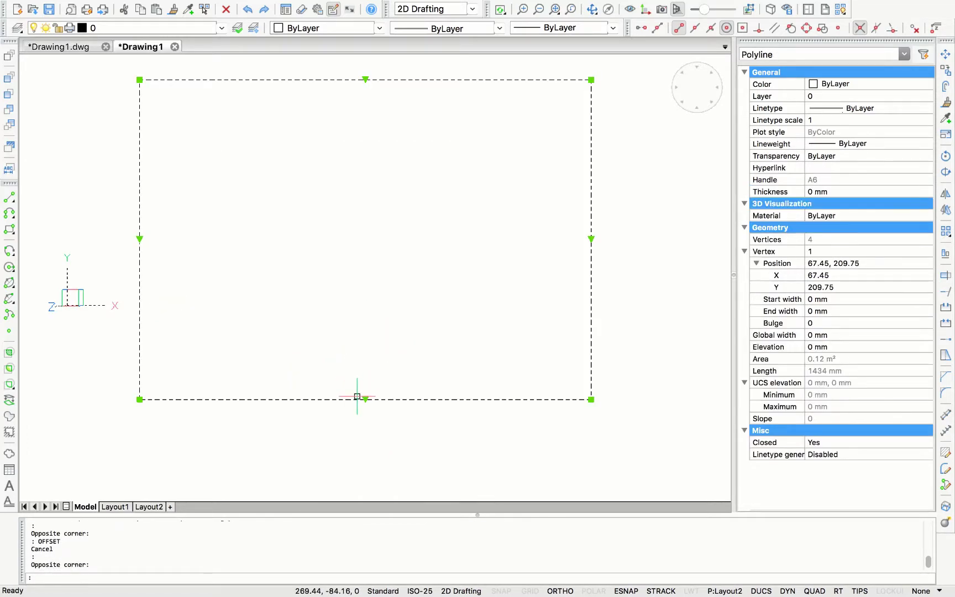
pyautogui.moveTo(359, 400)
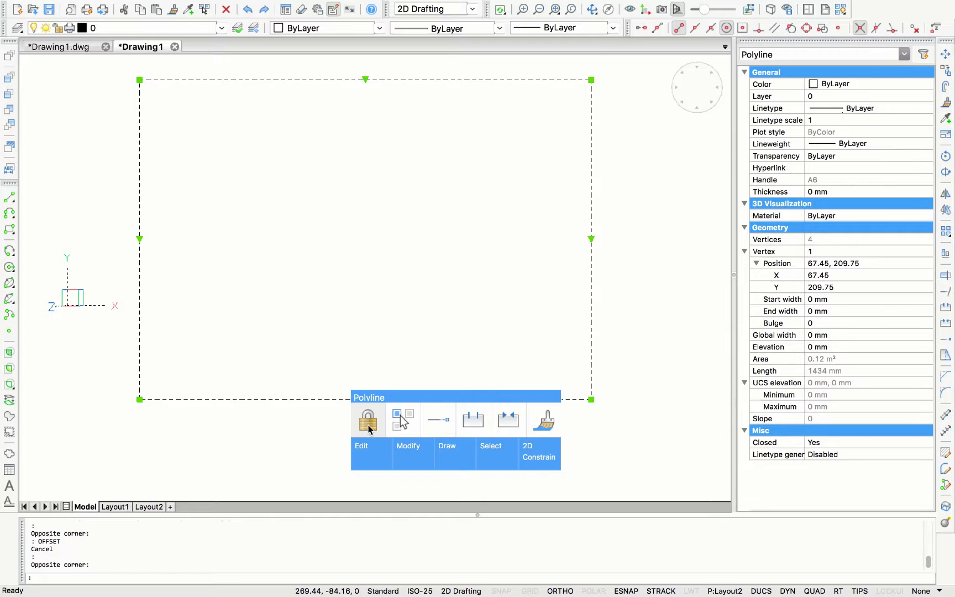
pyautogui.moveTo(394, 457)
pyautogui.moveTo(453, 456)
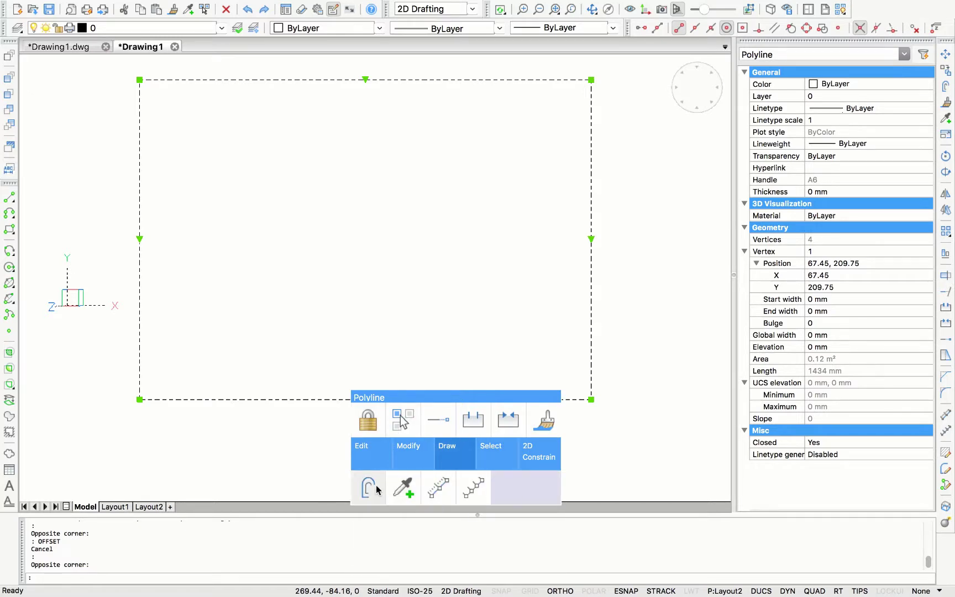
pyautogui.click(367, 487)
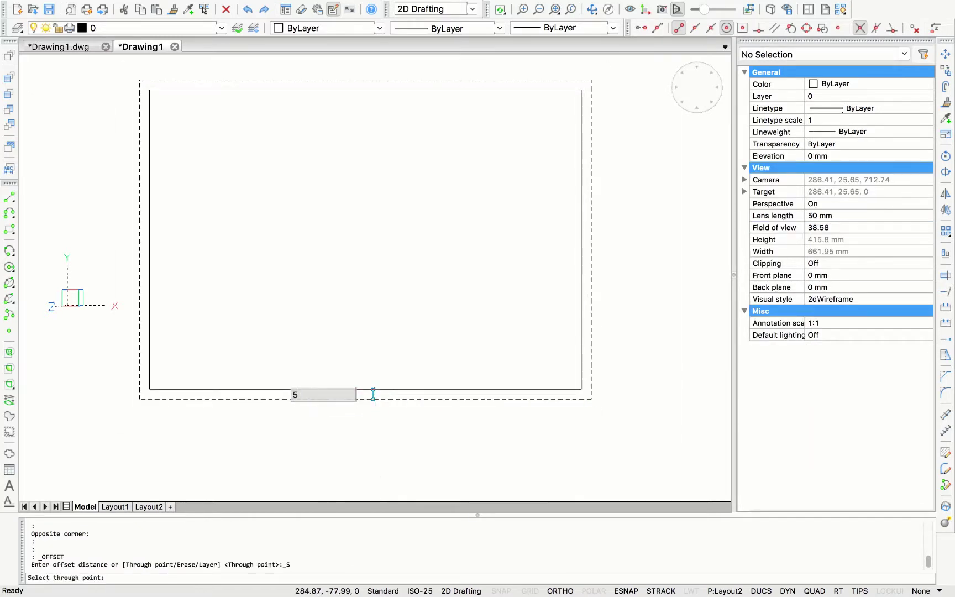
pyautogui.click(373, 394)
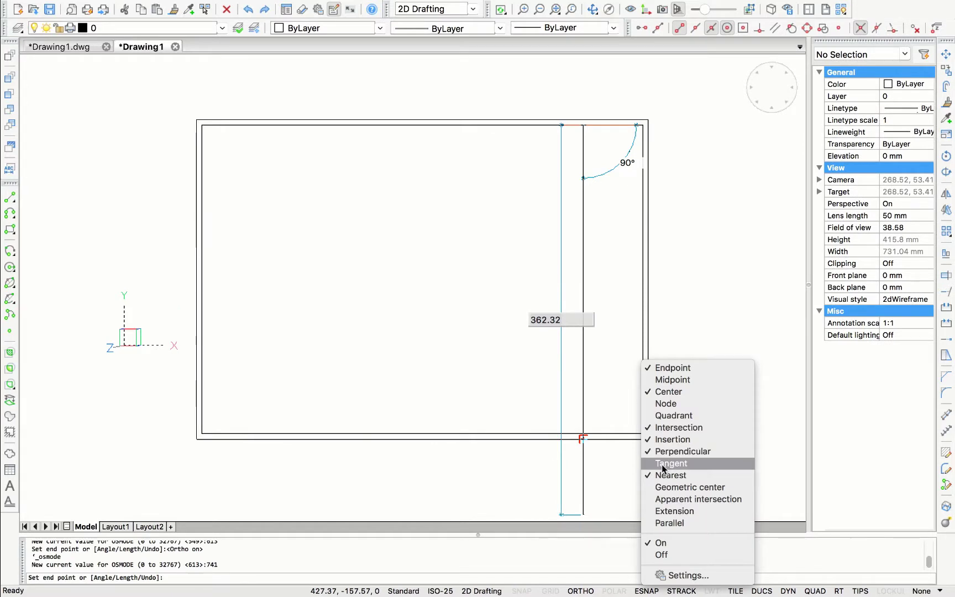
# - Draw a vertical divider line from the inner border's top edge to its bottom edge
pyautogui.click(663, 416)
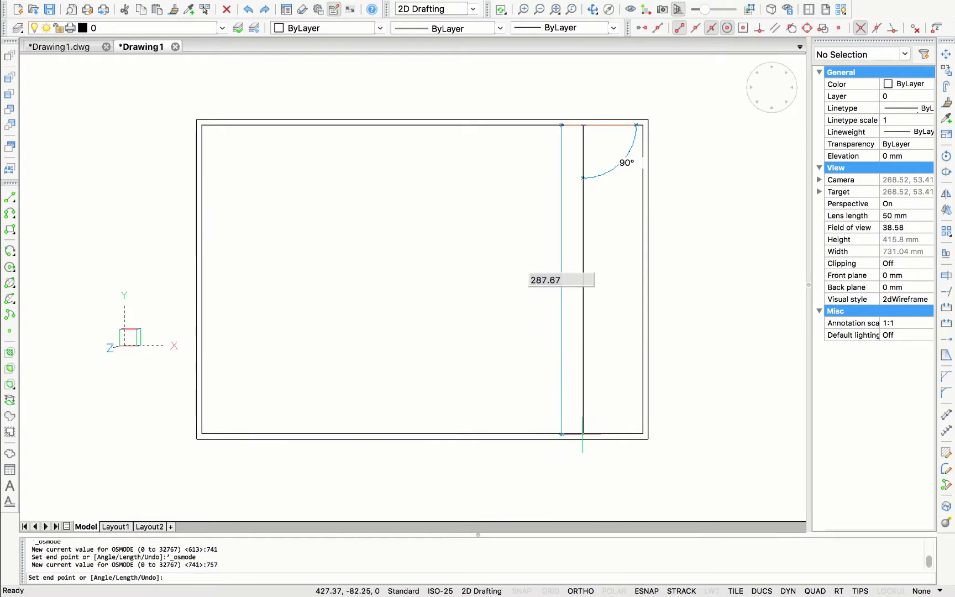
pyautogui.scroll(4, 583, 436)
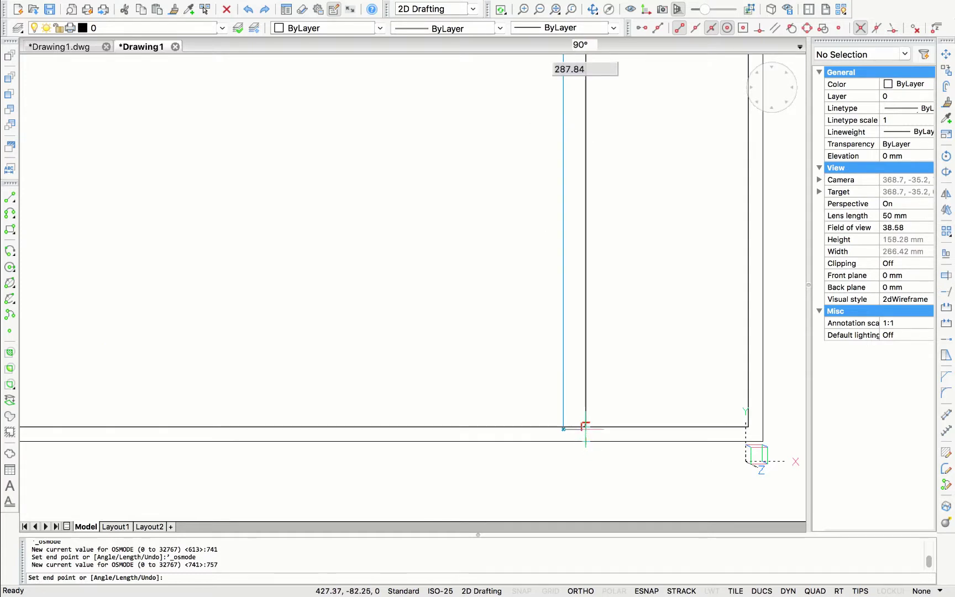
pyautogui.press('Return')
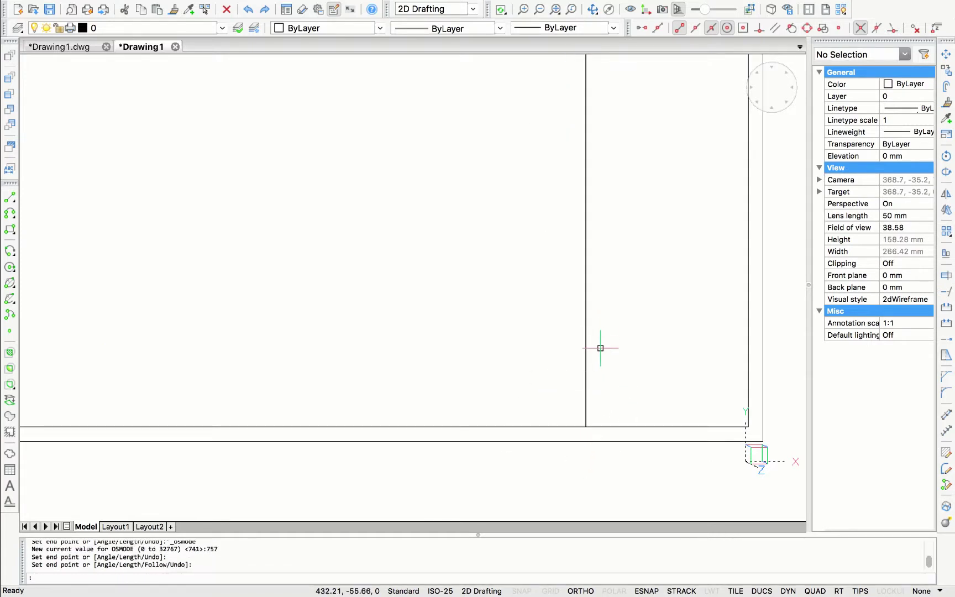
# - Offset the vertical divider line 3 mm to the left
pyautogui.scroll(-3, 600, 348)
pyautogui.scroll(-2, 614, 386)
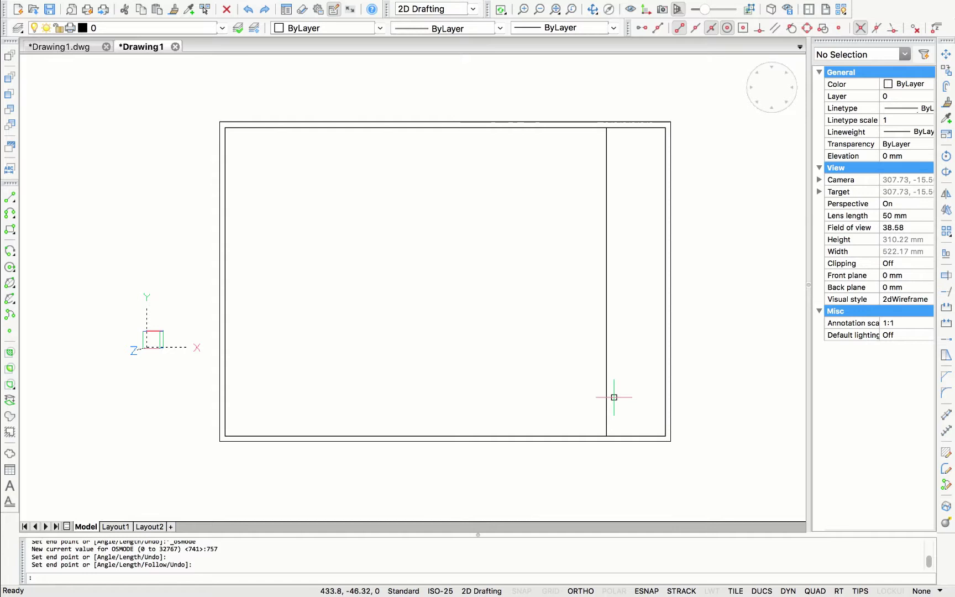
pyautogui.scroll(2, 614, 396)
pyautogui.moveTo(587, 387); pyautogui.dragTo(475, 341)
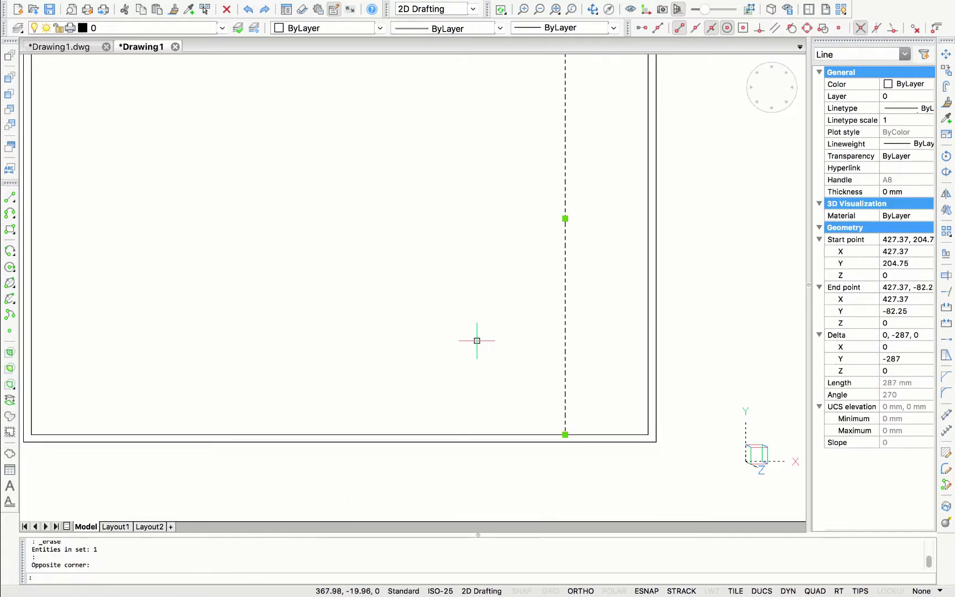
pyautogui.write('OFFSET')
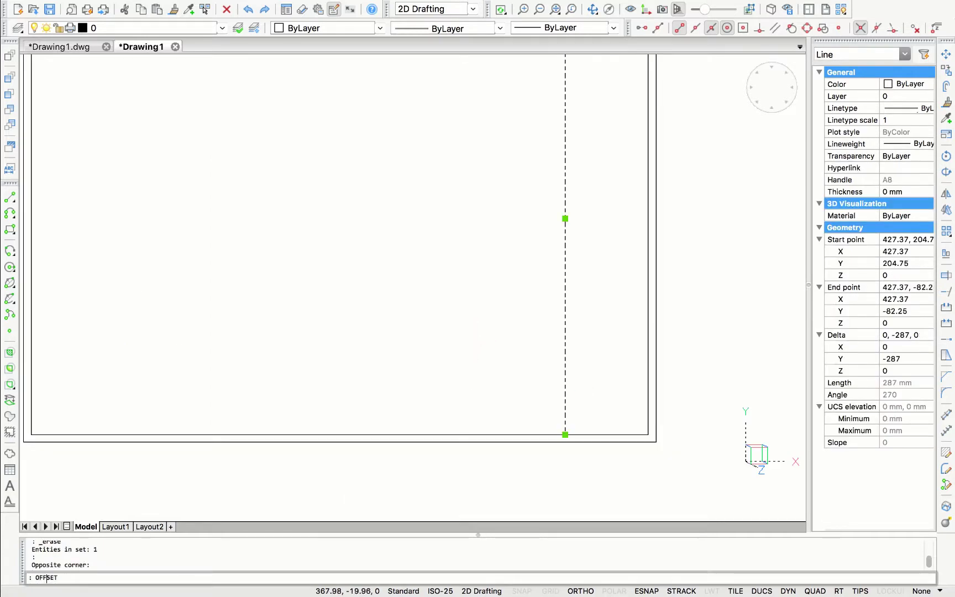
pyautogui.press('Return')
pyautogui.write('3')
pyautogui.press('Return')
pyautogui.click(468, 346)
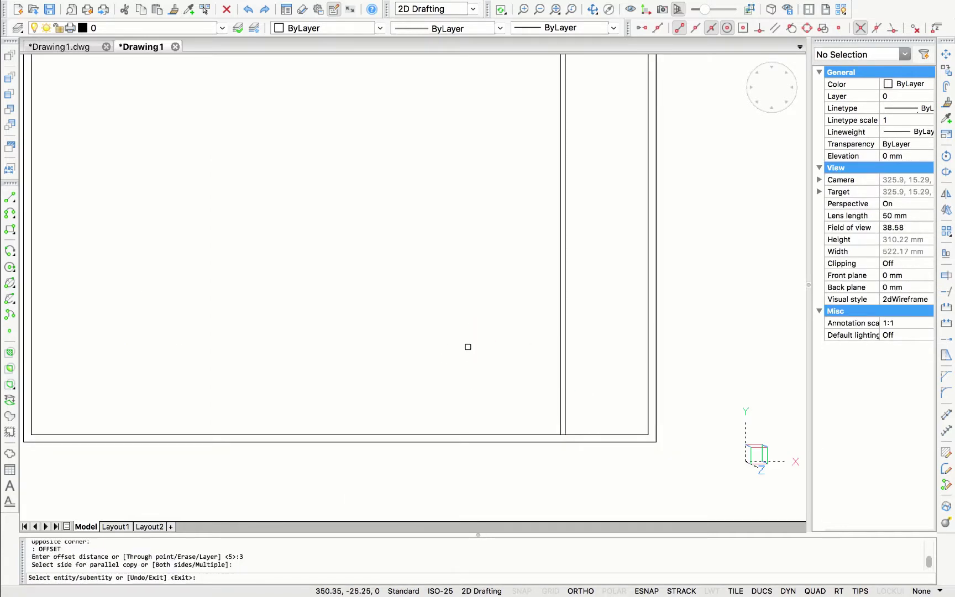
pyautogui.press('Return')
# - Trim the bottom inner-border segment between the two vertical lines
pyautogui.write('tr')
pyautogui.press('Return')
pyautogui.scroll(3, 575, 436)
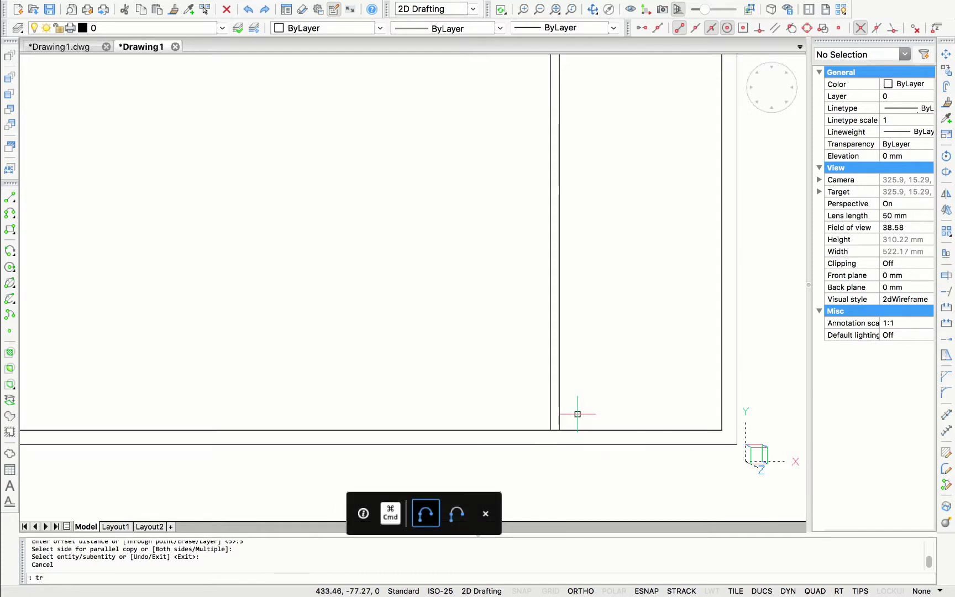
pyautogui.click(579, 411)
pyautogui.click(528, 397)
pyautogui.press('Return')
pyautogui.click(555, 429)
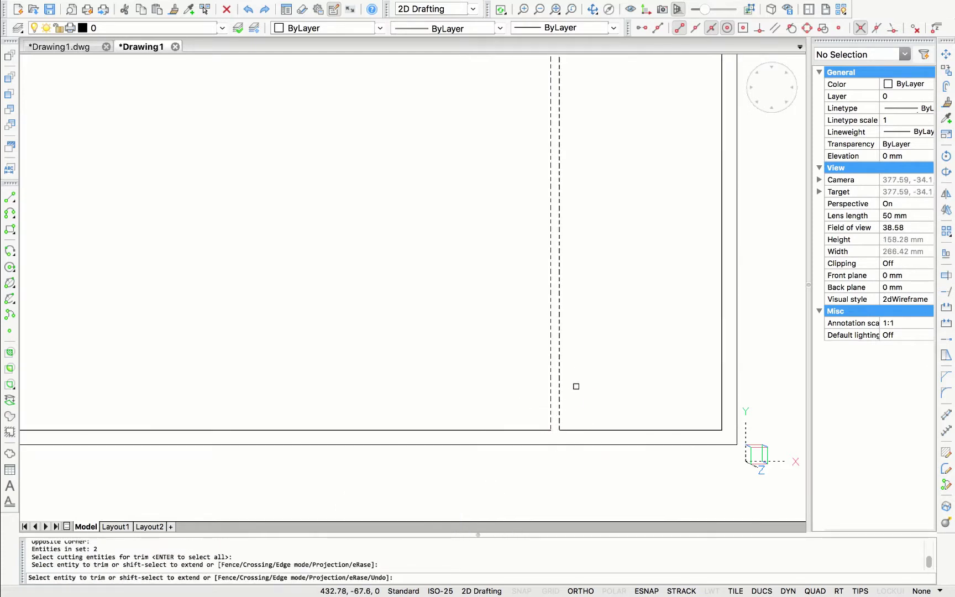
pyautogui.press('Escape')
# - Trim the top inner-border segment between the two vertical lines
pyautogui.scroll(-3, 575, 381)
pyautogui.moveTo(567, 255); pyautogui.dragTo(573, 522, button='middle')
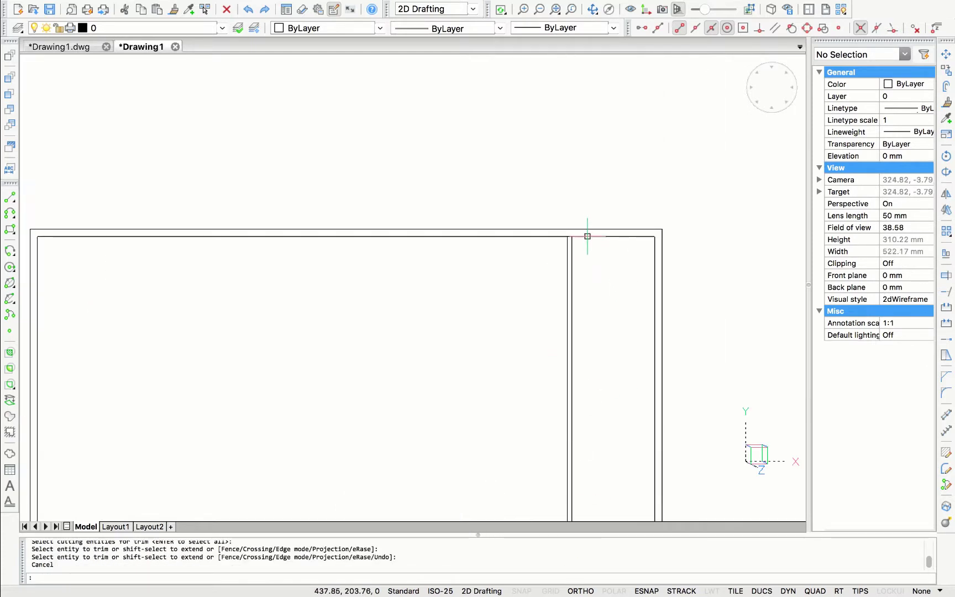
pyautogui.scroll(3, 579, 233)
pyautogui.write('tr')
pyautogui.press('Return')
pyautogui.click(591, 313)
pyautogui.click(517, 285)
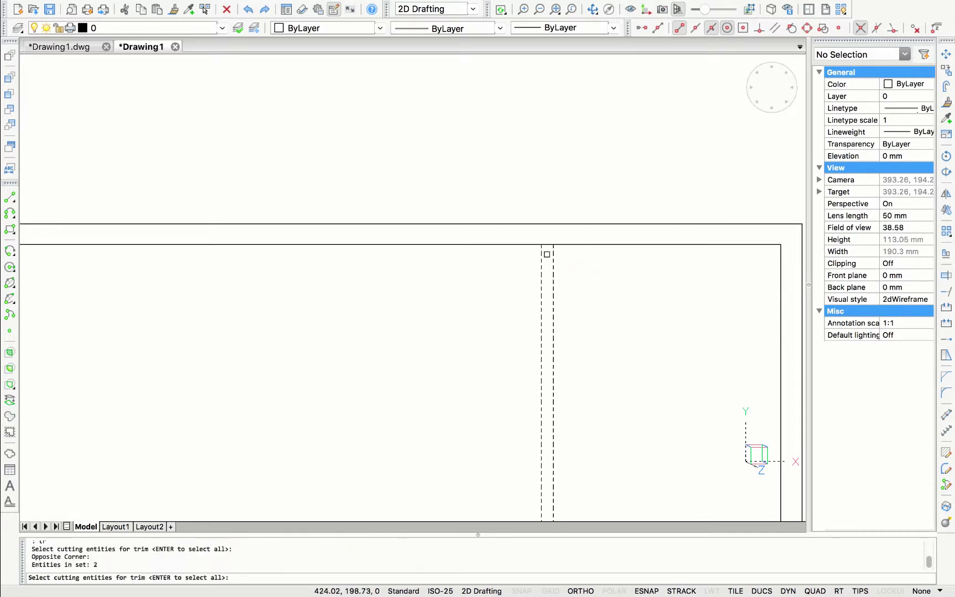
pyautogui.press('Return')
pyautogui.click(545, 245)
pyautogui.press('Escape')
pyautogui.scroll(-1, 597, 336)
pyautogui.scroll(-3, 603, 347)
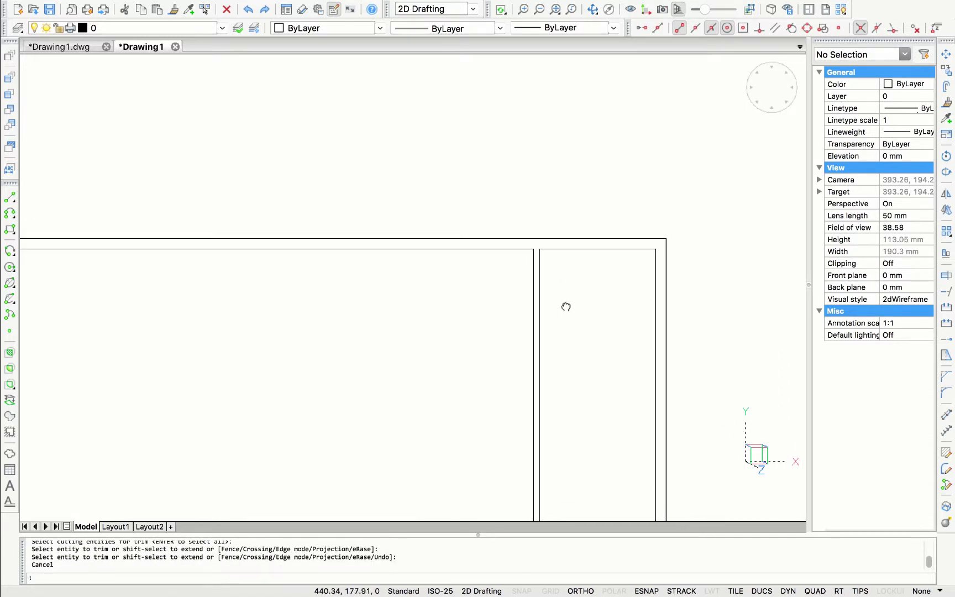
pyautogui.moveTo(564, 387); pyautogui.dragTo(513, 296, button='middle')
pyautogui.scroll(-2, 514, 301)
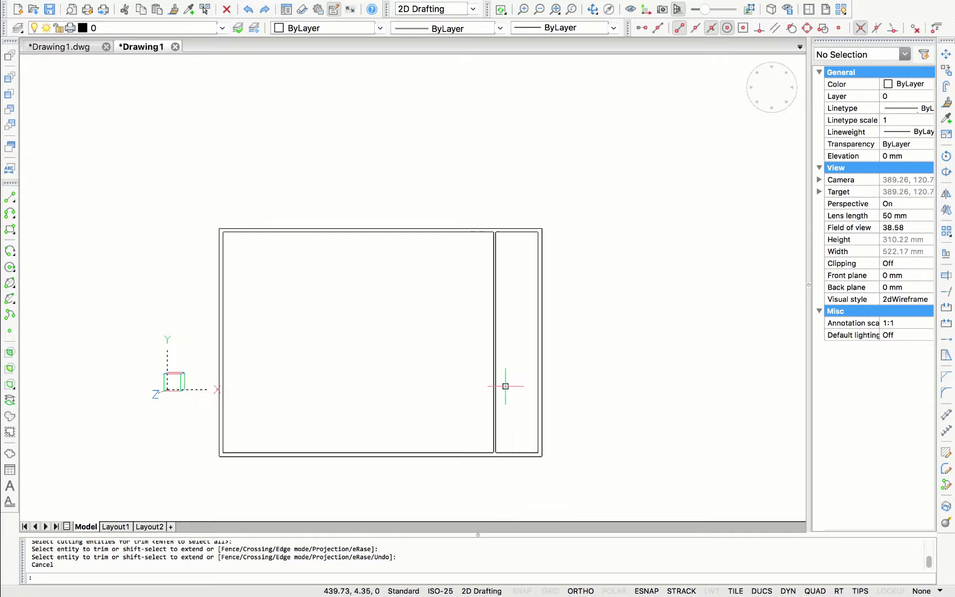
pyautogui.moveTo(507, 394); pyautogui.dragTo(452, 379, button='middle')
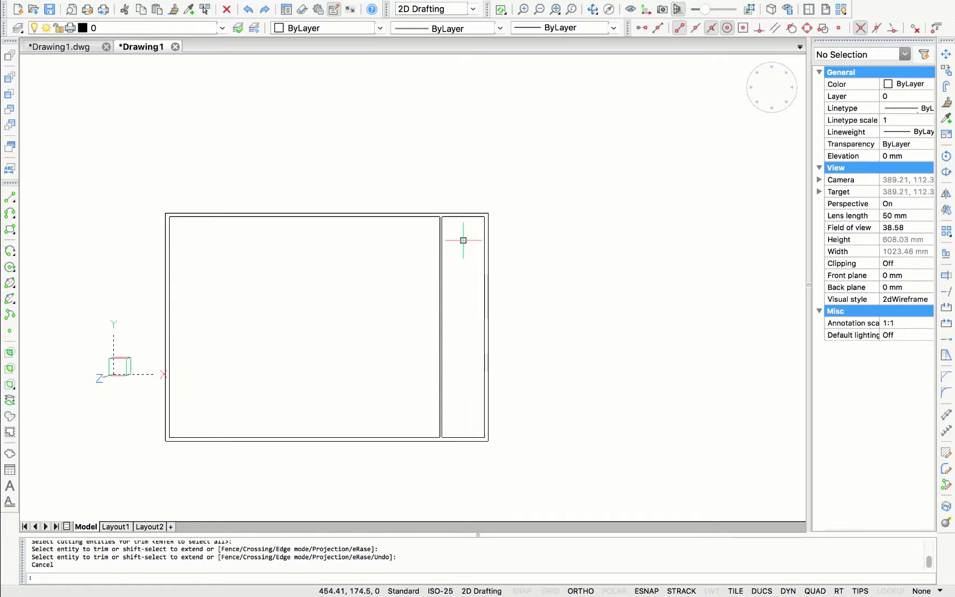
pyautogui.scroll(2, 463, 239)
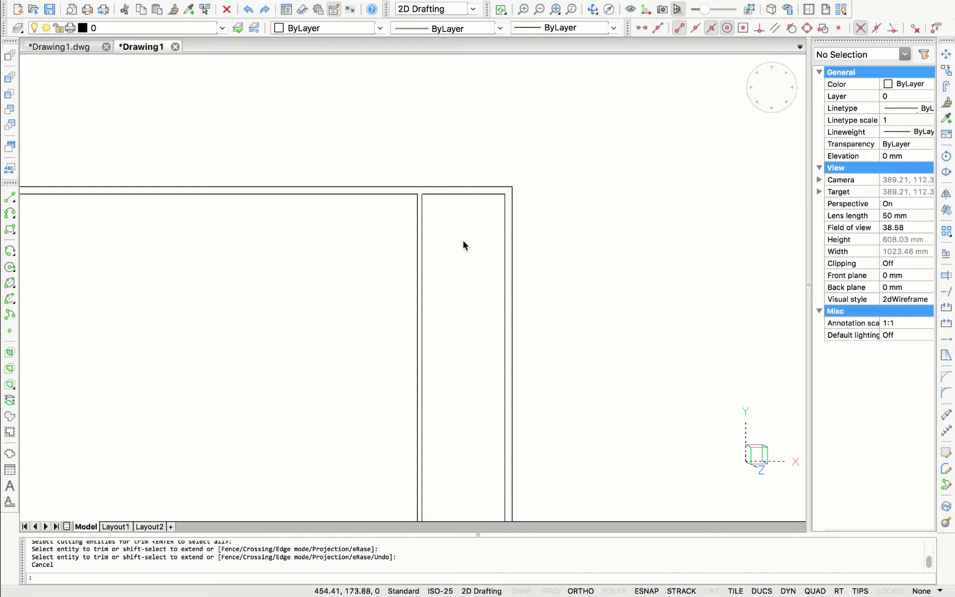
# - Explode the inner rectangle and offset the right column's top line 50 mm down
pyautogui.click(489, 194)
pyautogui.write('EXPL')
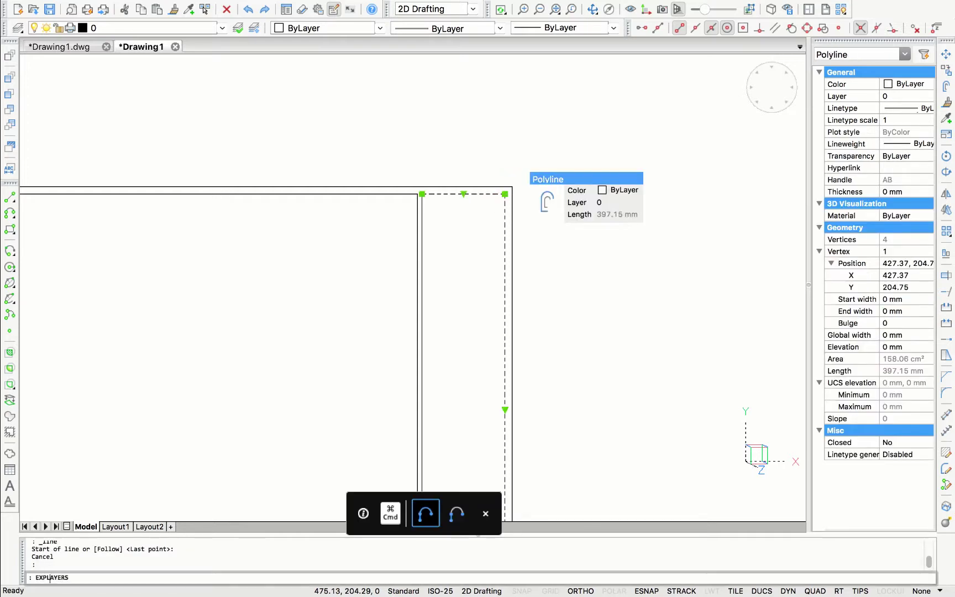
pyautogui.write('ODE')
pyautogui.press('Return')
pyautogui.scroll(-1, 482, 234)
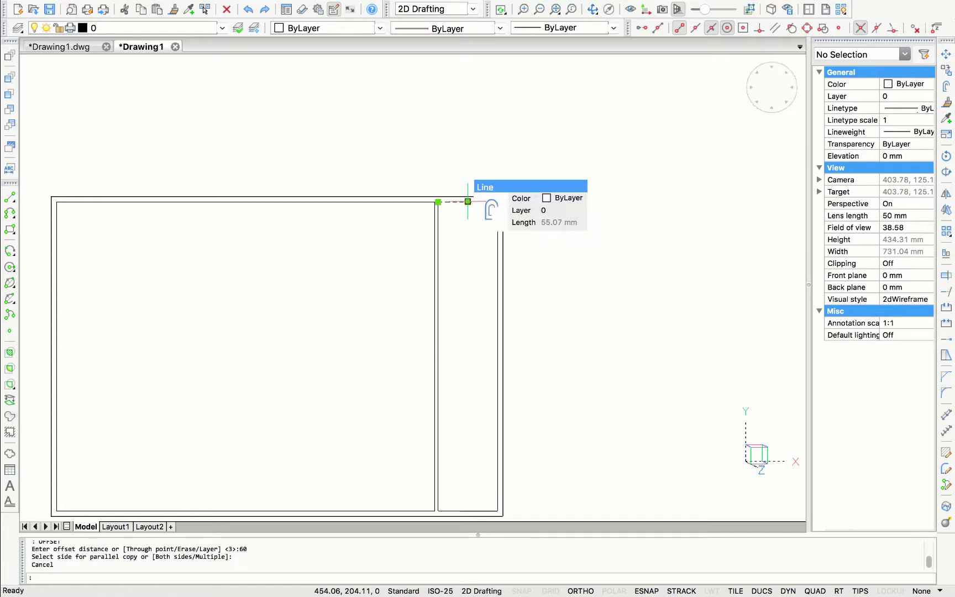
pyautogui.click(467, 201)
pyautogui.write('offset')
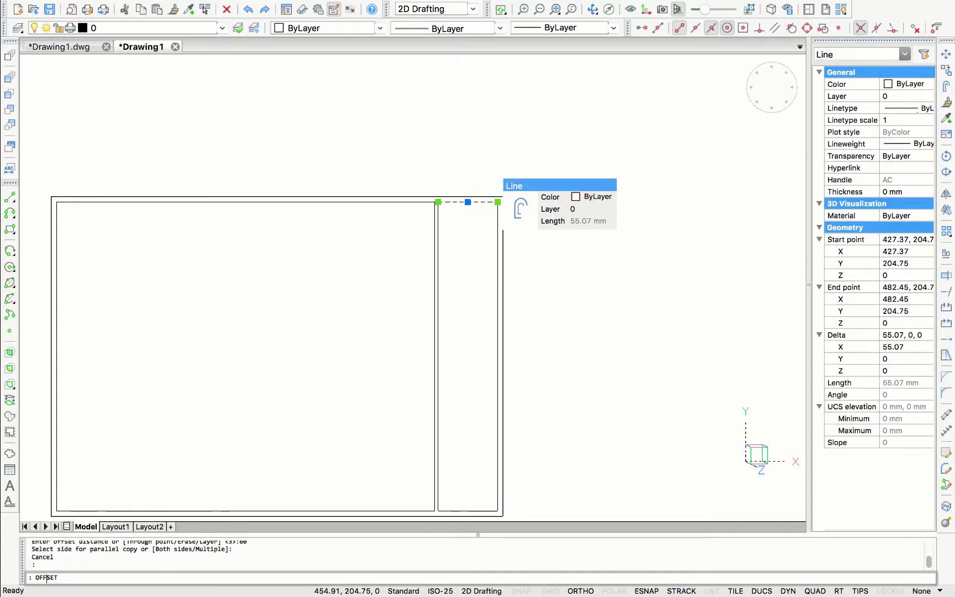
pyautogui.press('Return')
pyautogui.write('50')
pyautogui.press('Return')
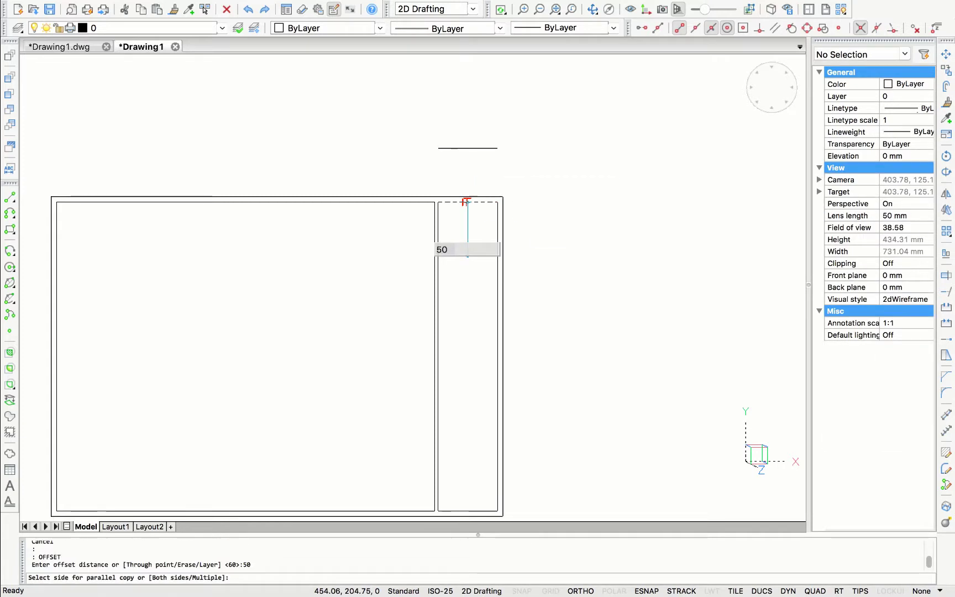
pyautogui.click(537, 266)
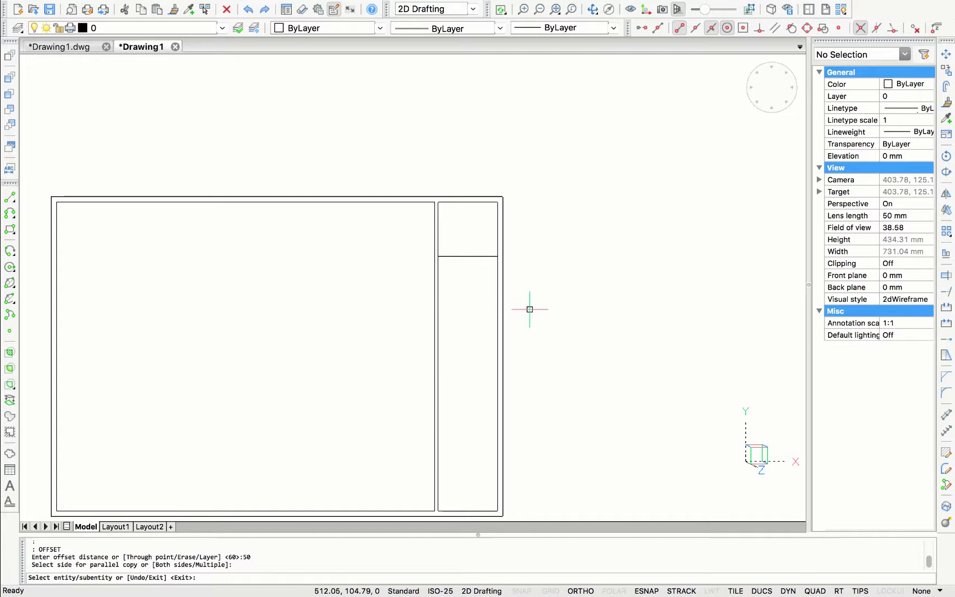
pyautogui.press('Escape')
# - Offset the new divider a further 3 mm down to make a double line
pyautogui.click(482, 257)
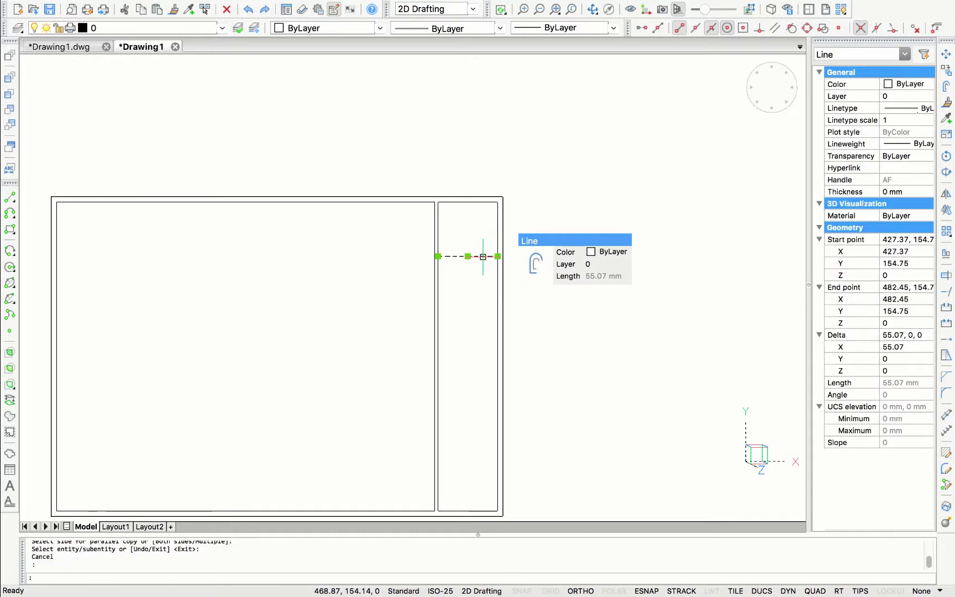
pyautogui.write('OFFSET')
pyautogui.press('Return')
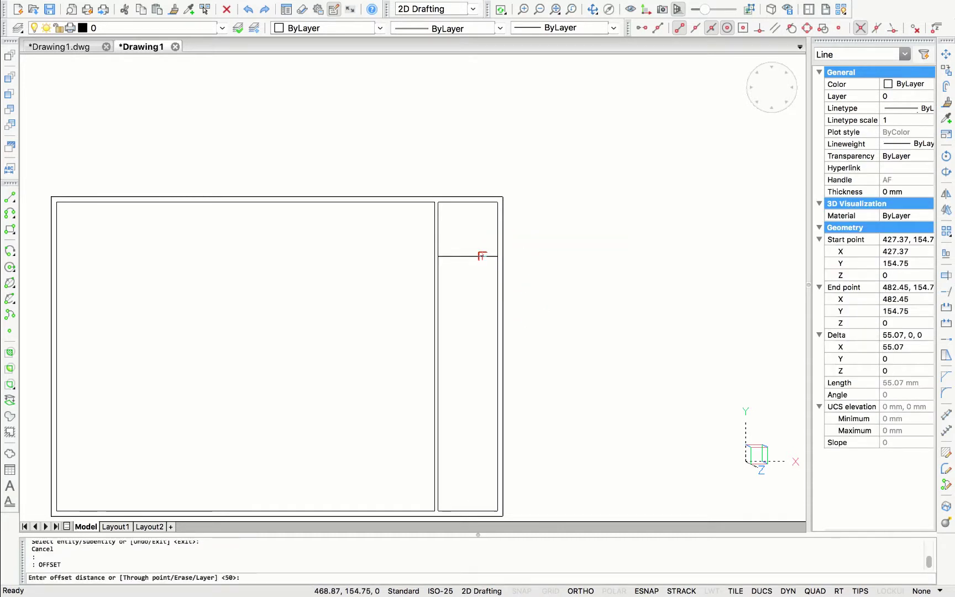
pyautogui.write('3')
pyautogui.press('Return')
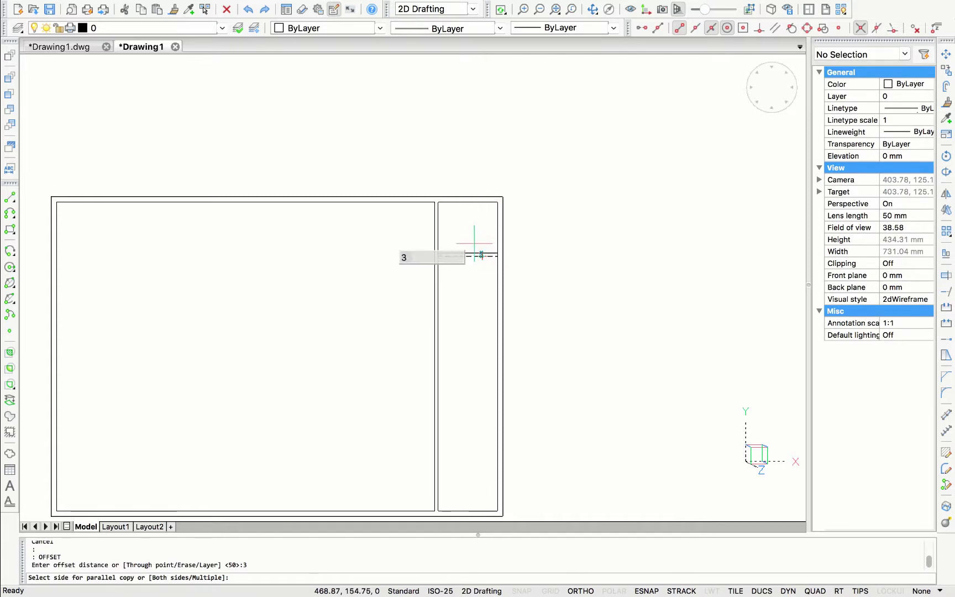
pyautogui.click(467, 260)
# - Trim both column walls between the two divider lines to close off the top box
pyautogui.scroll(3, 464, 270)
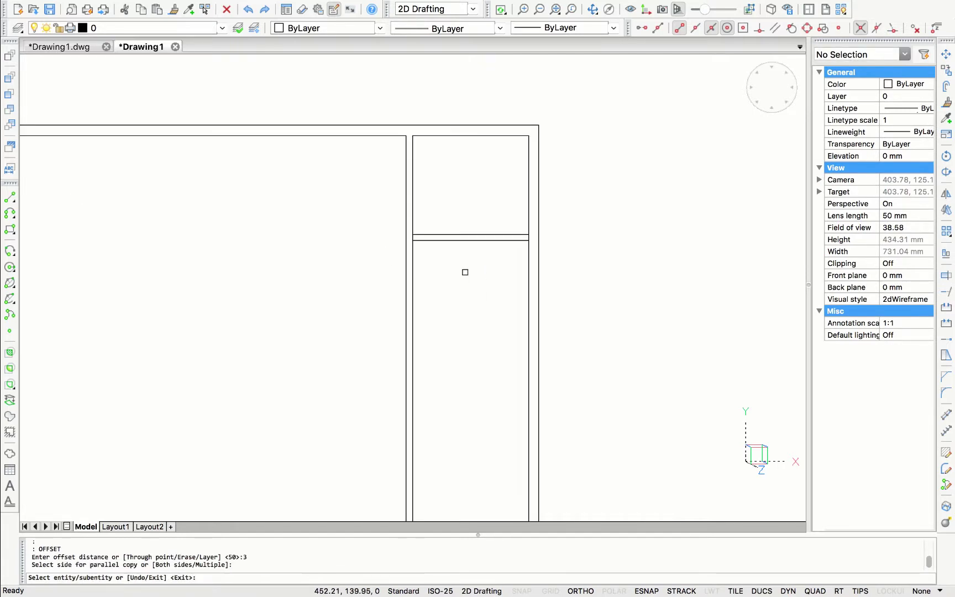
pyautogui.write('tr')
pyautogui.press('Escape')
pyautogui.write('tr')
pyautogui.press('Return')
pyautogui.click(475, 269)
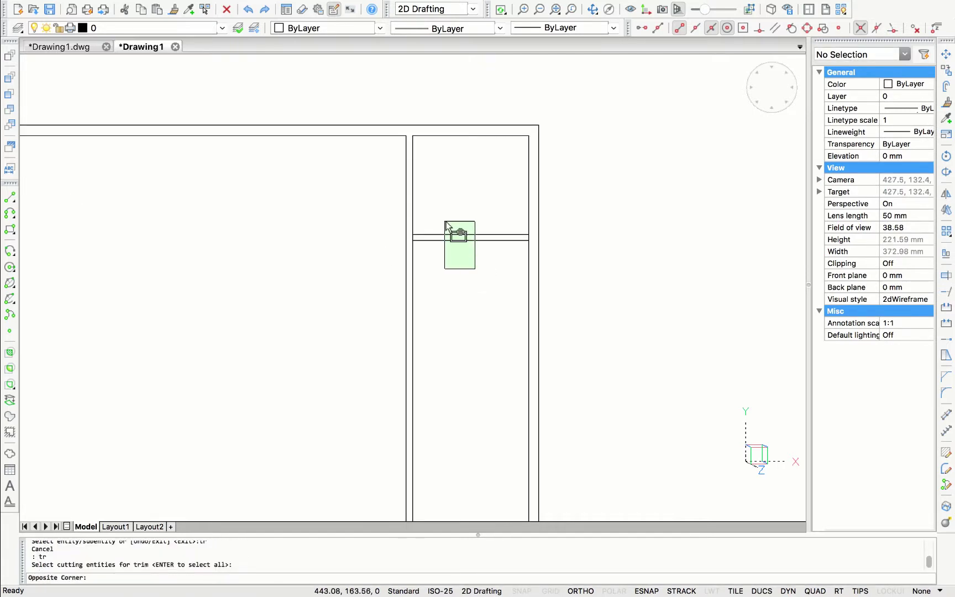
pyautogui.click(446, 221)
pyautogui.press('Return')
pyautogui.click(528, 237)
pyautogui.click(412, 237)
pyautogui.click(413, 236)
pyautogui.press('Escape')
pyautogui.scroll(-2, 454, 330)
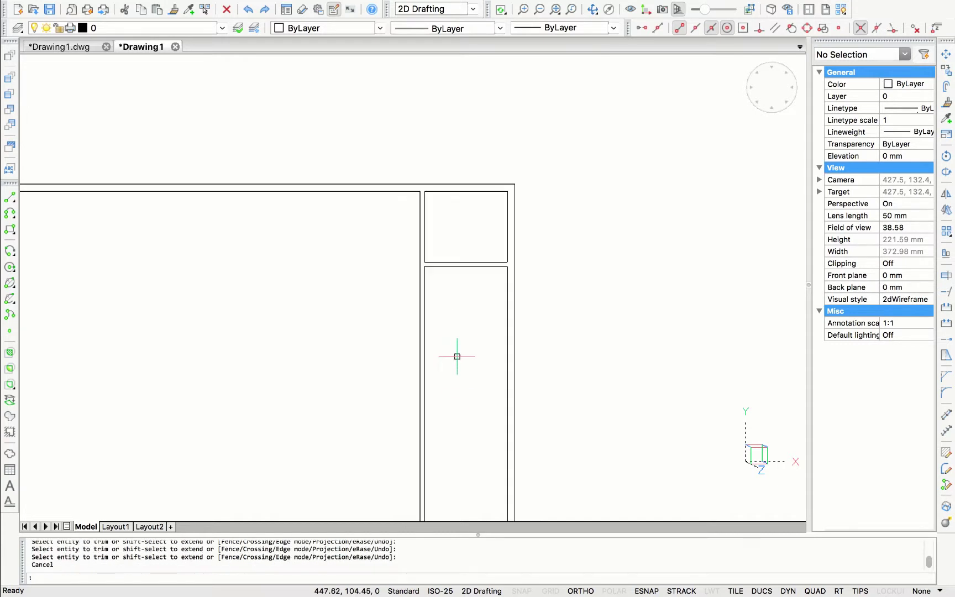
pyautogui.moveTo(472, 409); pyautogui.dragTo(498, 306, button='middle')
pyautogui.moveTo(524, 364); pyautogui.dragTo(515, 314, button='middle')
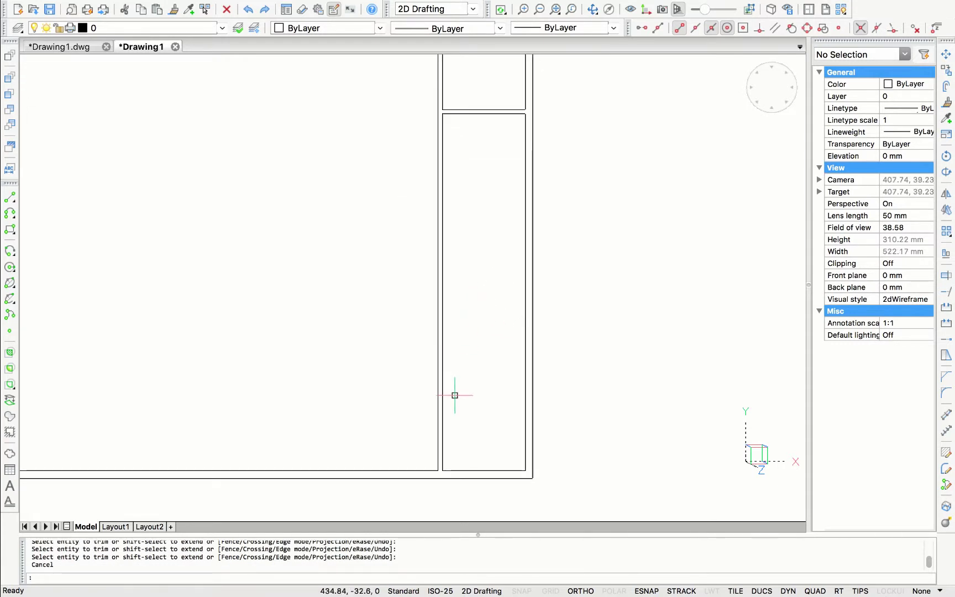
# - Offset the right column's bottom line 35 mm upward
pyautogui.scroll(2, 454, 395)
pyautogui.moveTo(470, 450); pyautogui.dragTo(459, 388, button='middle')
pyautogui.click(631, 467)
pyautogui.press('Escape')
pyautogui.click(516, 437)
pyautogui.press('Return')
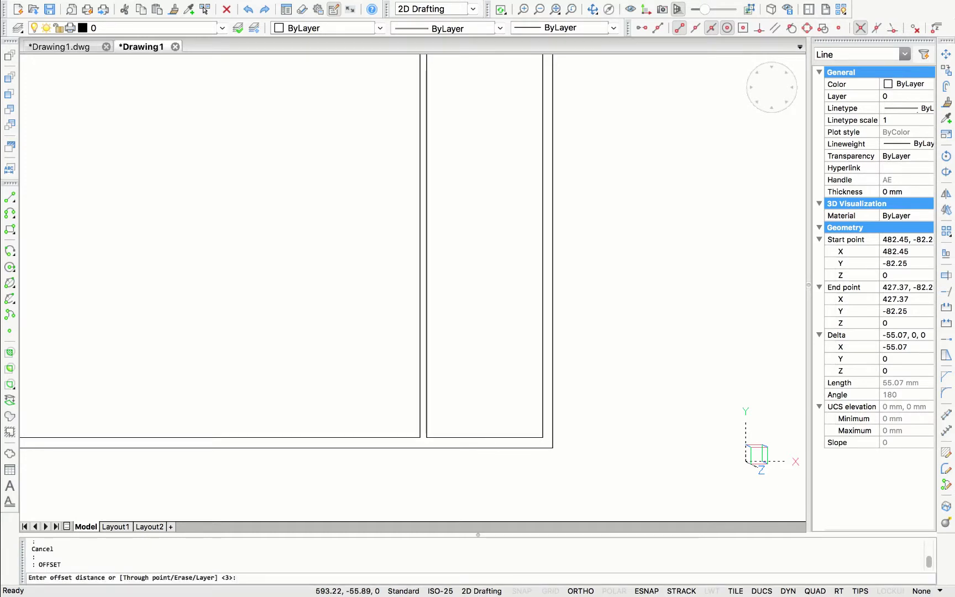
pyautogui.write('35')
pyautogui.press('Return')
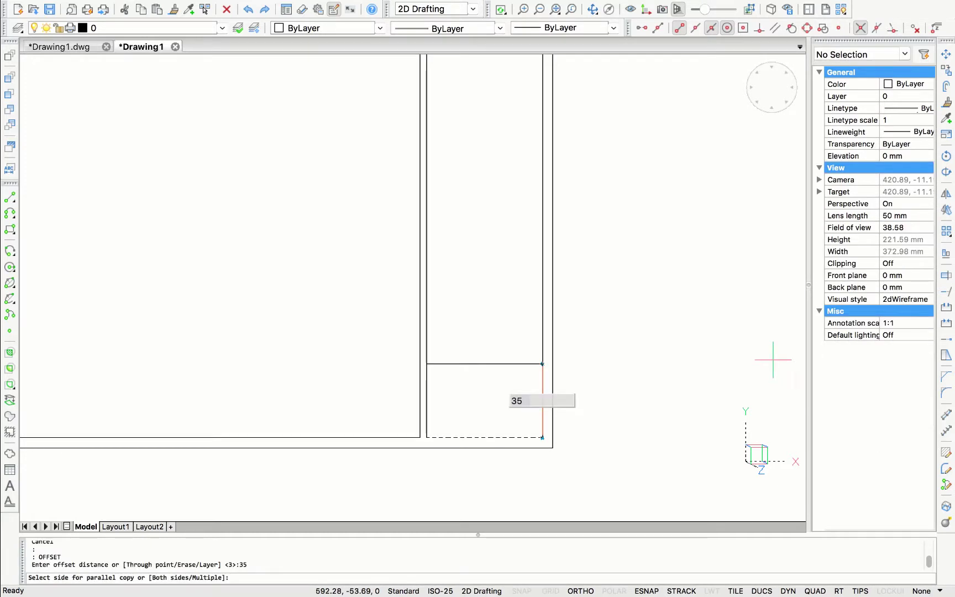
pyautogui.click(685, 326)
pyautogui.press('Escape')
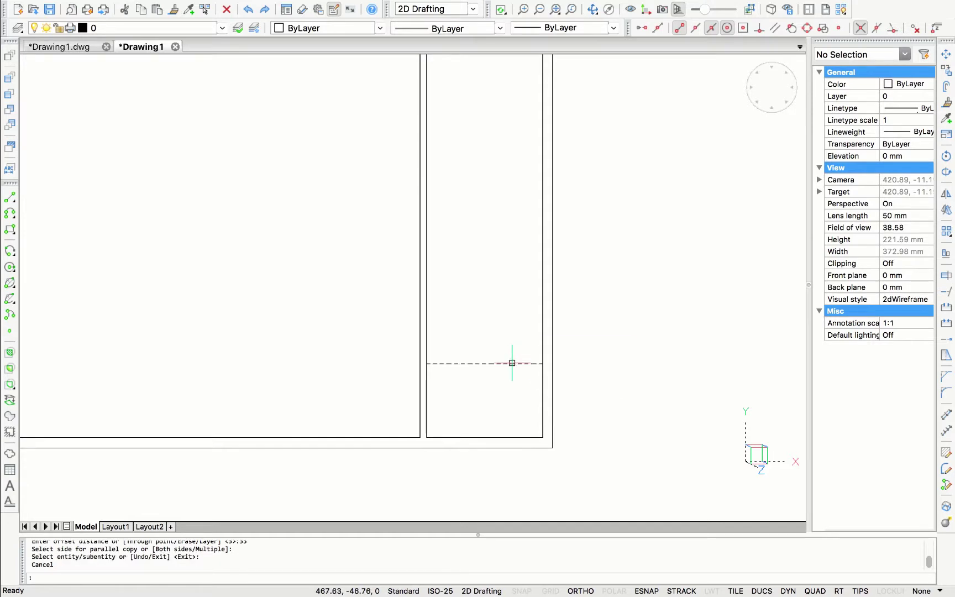
# - Offset that new line 3 mm further up to form a double divider
pyautogui.click(512, 363)
pyautogui.write('OFFSET')
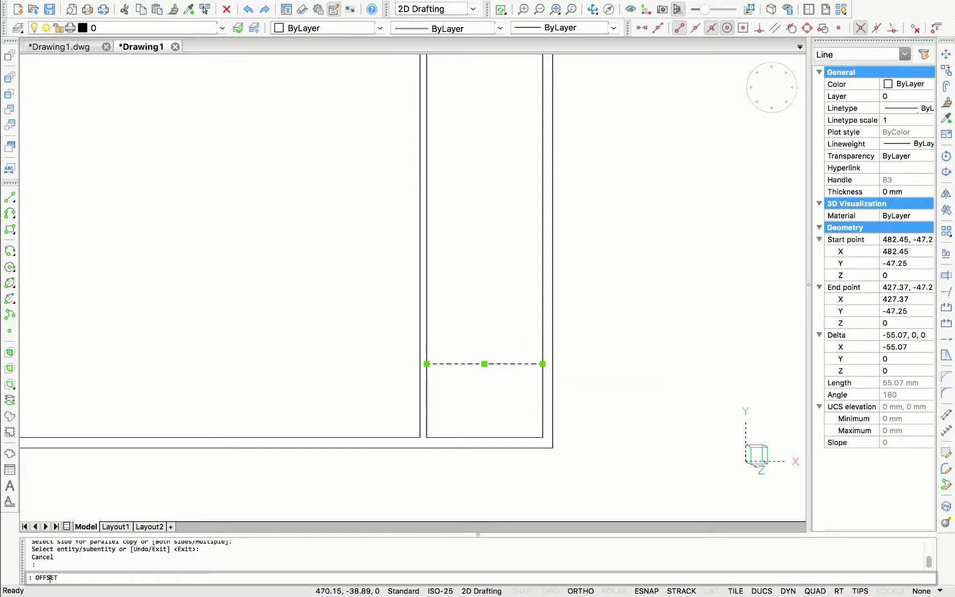
pyautogui.press('Return')
pyautogui.write('3')
pyautogui.press('Return')
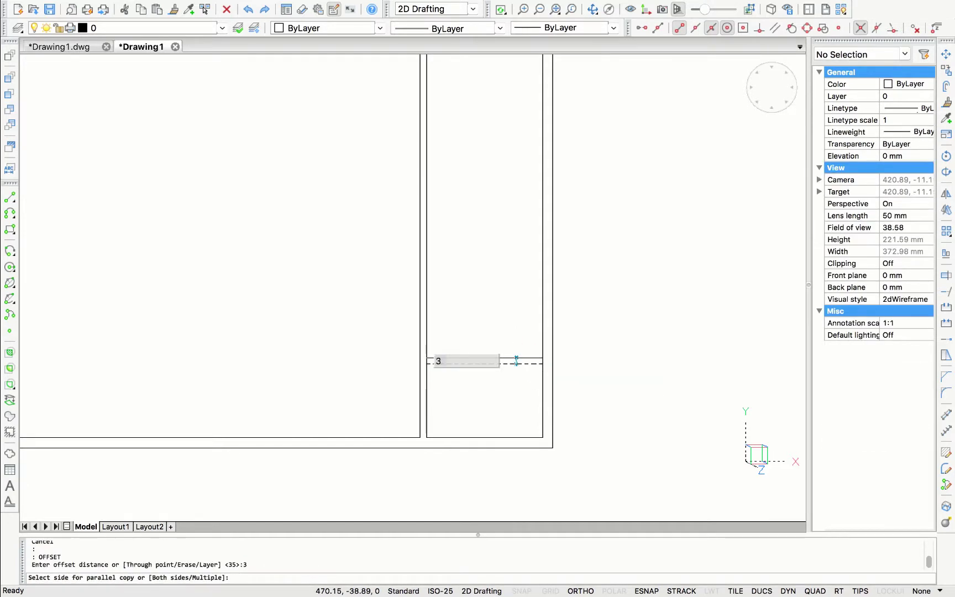
pyautogui.click(517, 345)
pyautogui.press('Escape')
# - Copy the double divider upward three times at even spacing up the column
pyautogui.moveTo(501, 373); pyautogui.dragTo(489, 341)
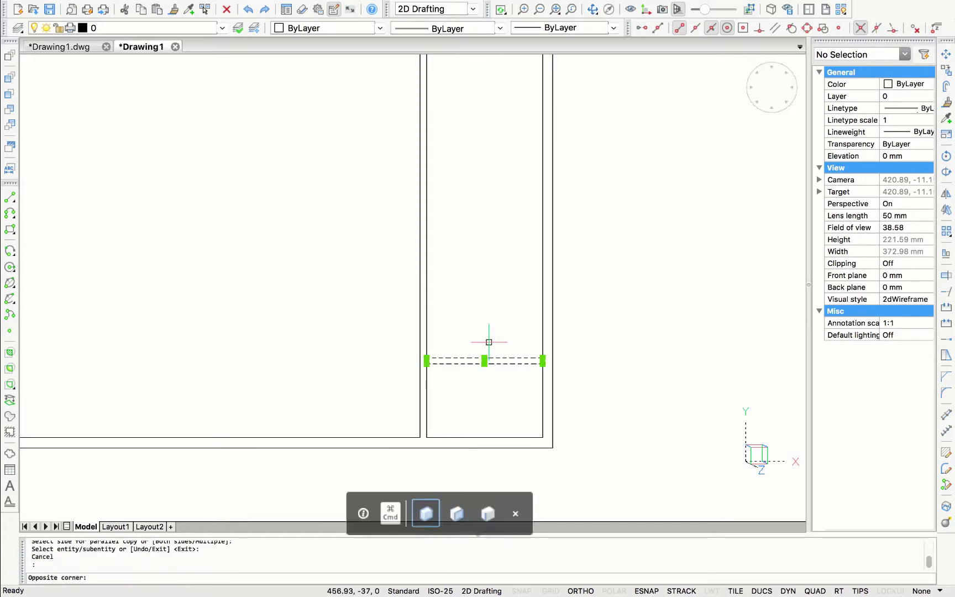
pyautogui.write('copy')
pyautogui.press('Return')
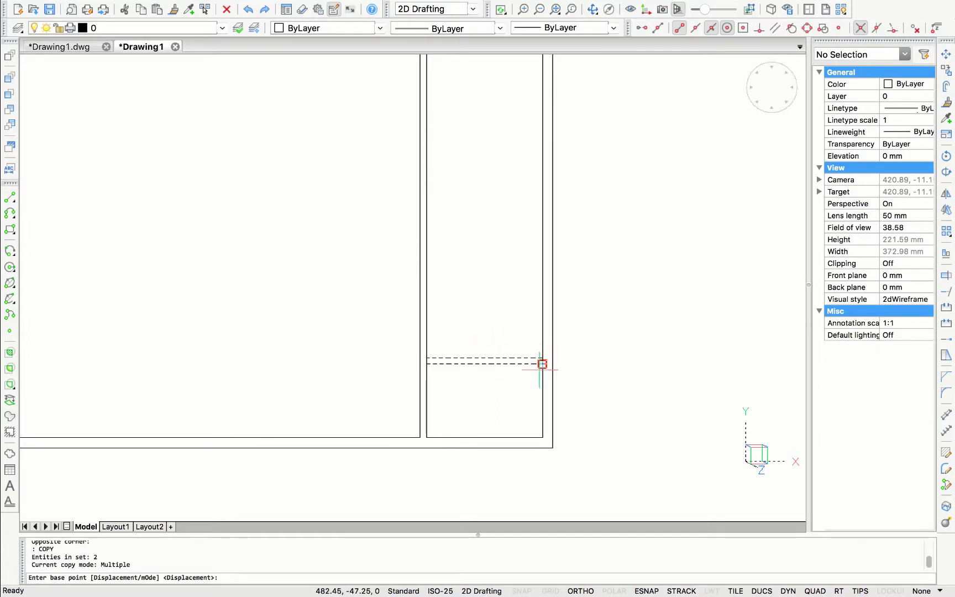
pyautogui.click(542, 437)
pyautogui.click(542, 356)
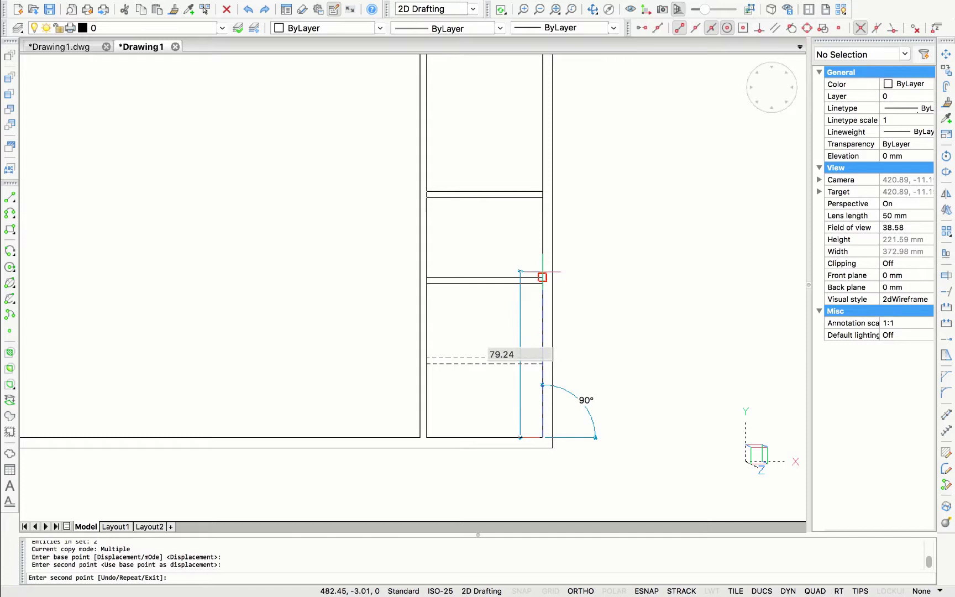
pyautogui.click(542, 278)
pyautogui.click(543, 198)
pyautogui.press('Escape')
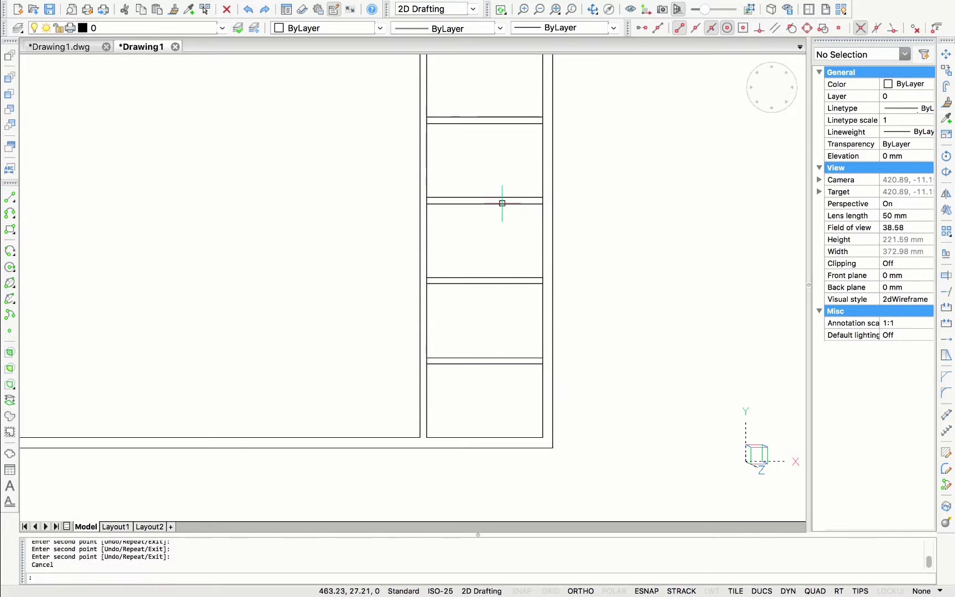
# - Trim the right column edge between each of the four divider pairs
pyautogui.write('tr')
pyautogui.press('Return')
pyautogui.click(495, 385)
pyautogui.click(466, 113)
pyautogui.press('Return')
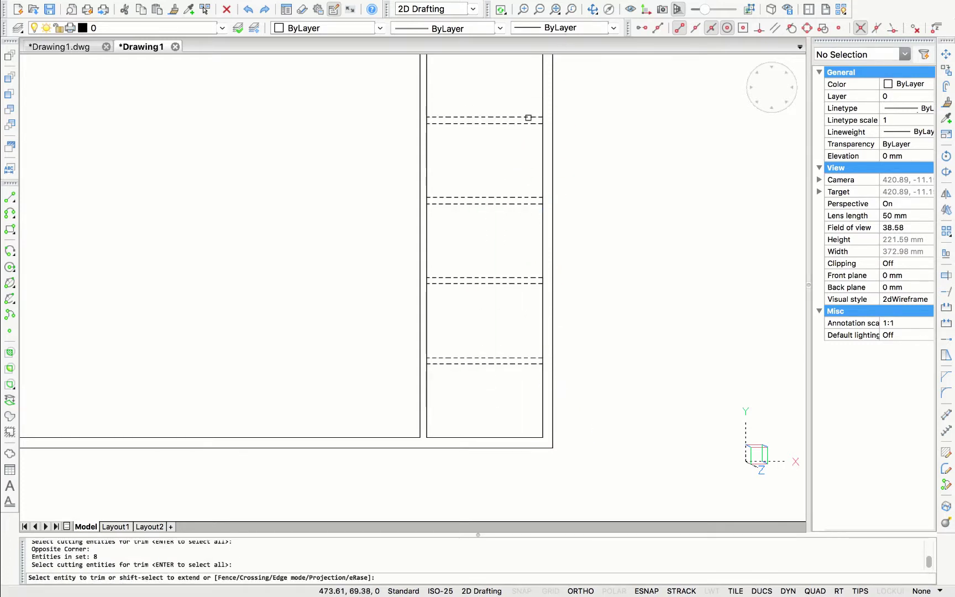
pyautogui.click(543, 120)
pyautogui.click(543, 200)
pyautogui.click(543, 280)
pyautogui.click(543, 360)
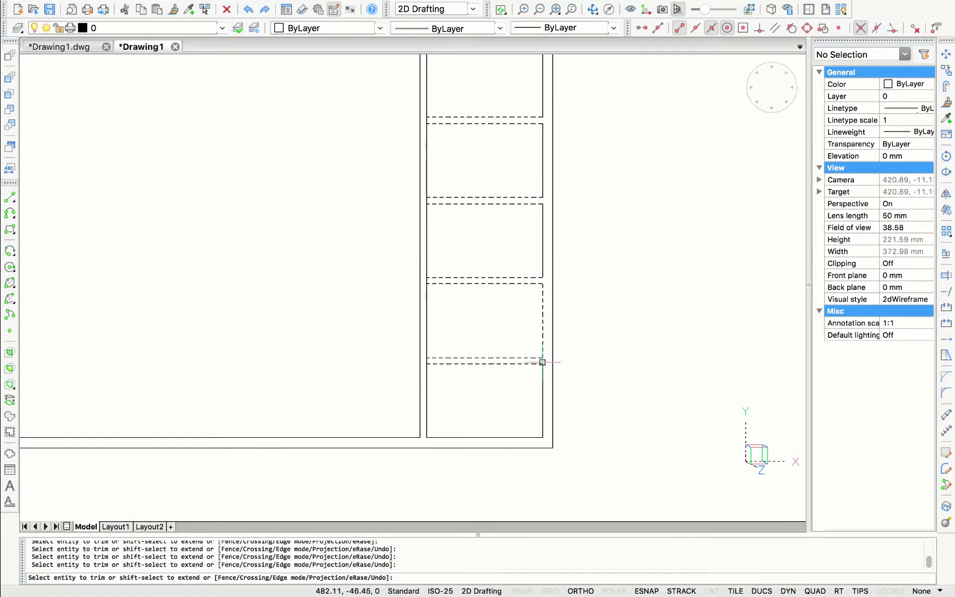
pyautogui.press('Return')
# - Trim the left column edge between the remaining divider pairs
pyautogui.click(467, 385)
pyautogui.click(436, 129)
pyautogui.press('Return')
pyautogui.click(425, 200)
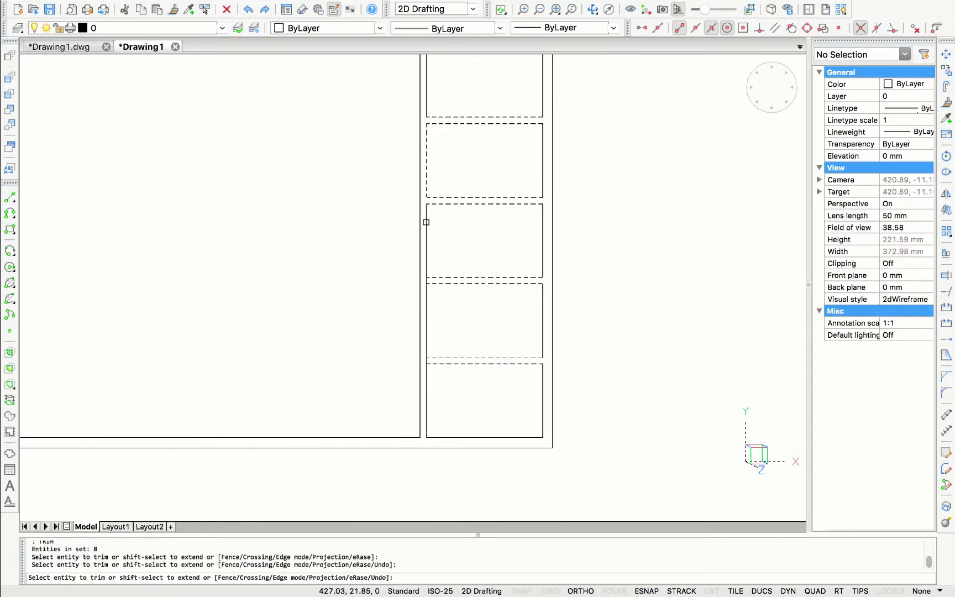
pyautogui.click(425, 280)
pyautogui.click(425, 361)
pyautogui.press('Escape')
pyautogui.scroll(-3, 469, 384)
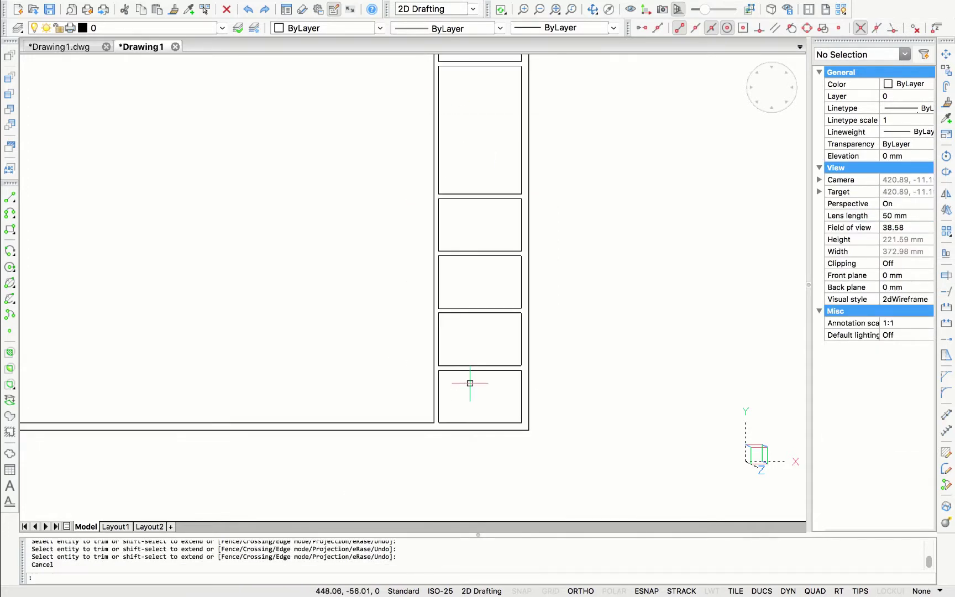
pyautogui.scroll(2, 474, 293)
pyautogui.scroll(2, 469, 300)
pyautogui.moveTo(475, 310); pyautogui.dragTo(473, 296, button='middle')
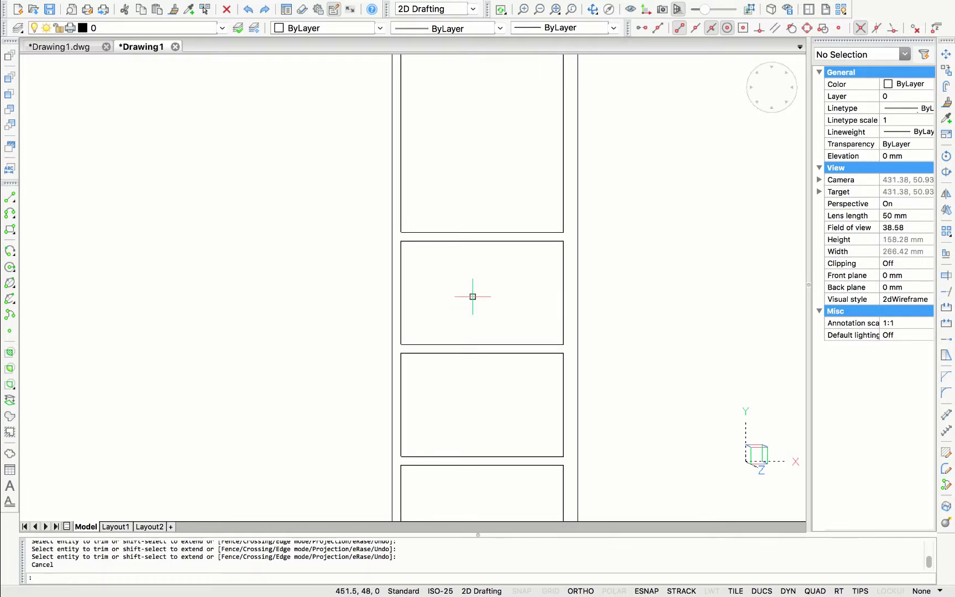
# - Write 'DRAWING TITLE' as multiline text with 3.5 height in the top title box
pyautogui.write('T')
pyautogui.press('Return')
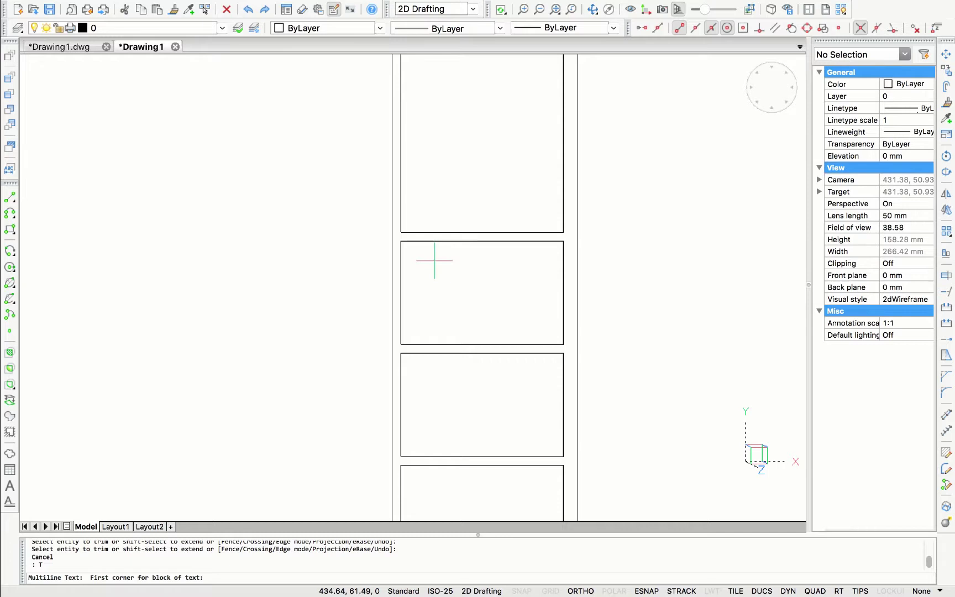
pyautogui.click(401, 241)
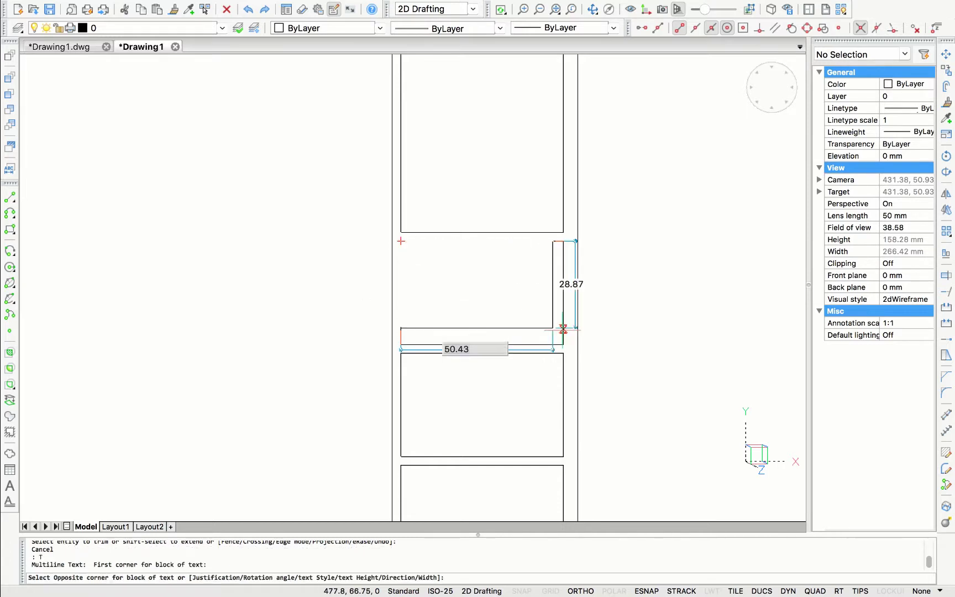
pyautogui.click(564, 344)
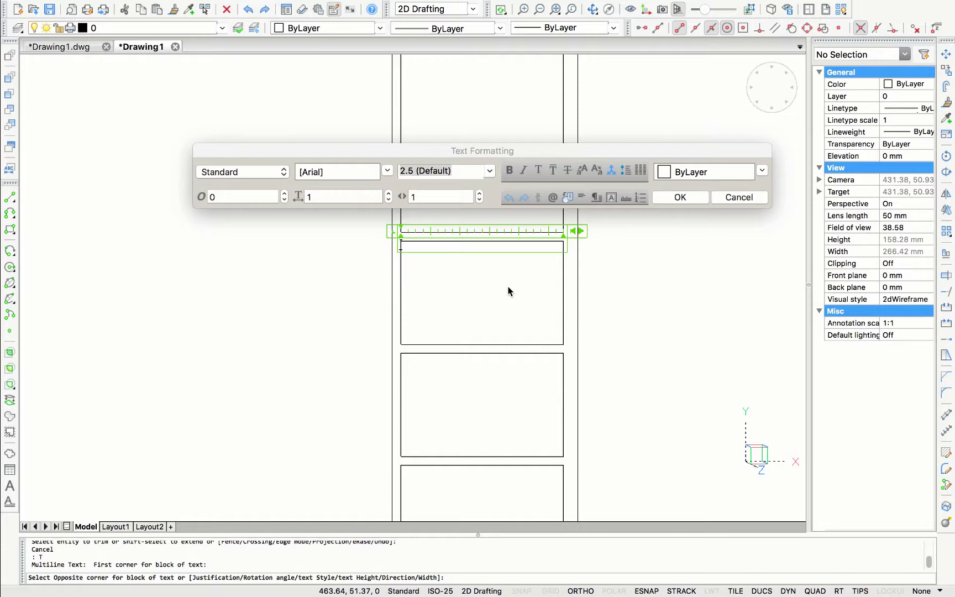
pyautogui.write('DRAWING TITLE')
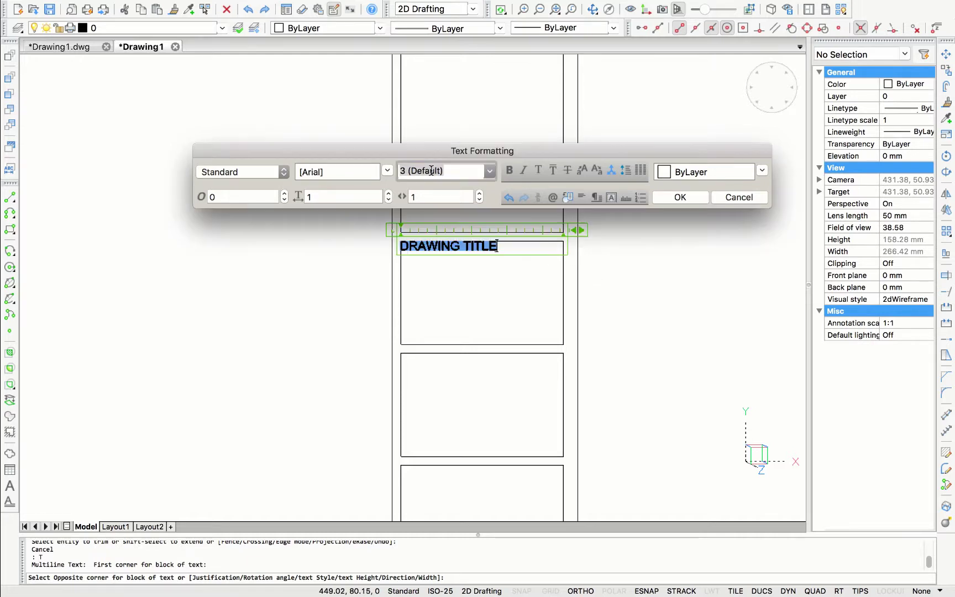
pyautogui.write('3.5')
pyautogui.press('Return')
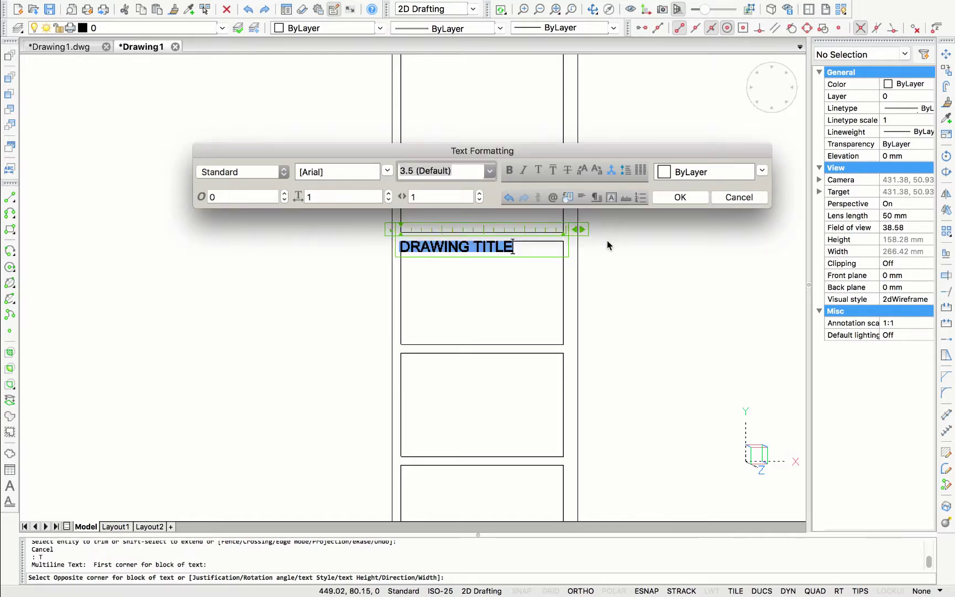
pyautogui.click(607, 276)
# - Move the DRAWING TITLE text twice to sit in the box corner with a small margin
pyautogui.click(474, 248)
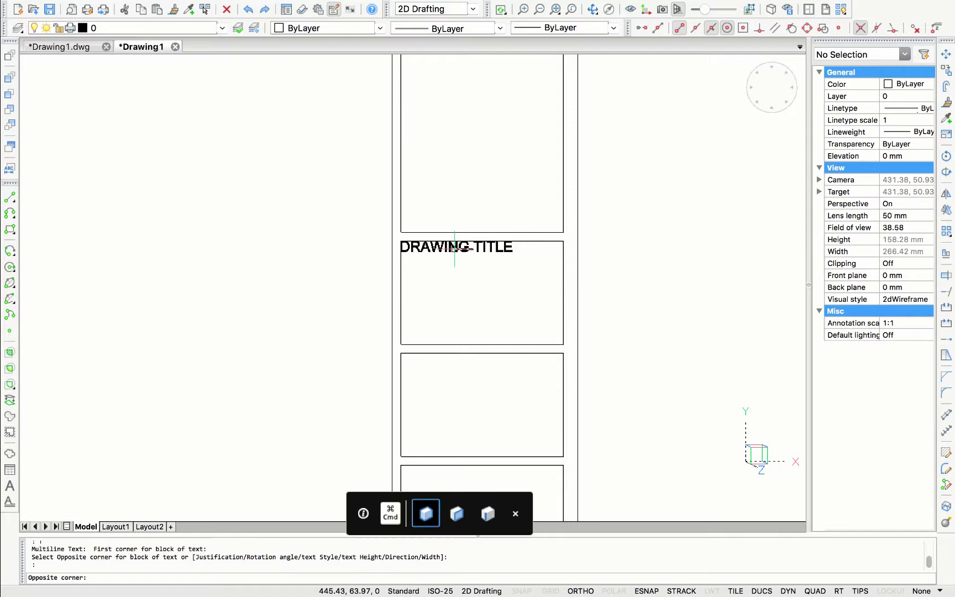
pyautogui.click(454, 248)
pyautogui.write('m')
pyautogui.press('Return')
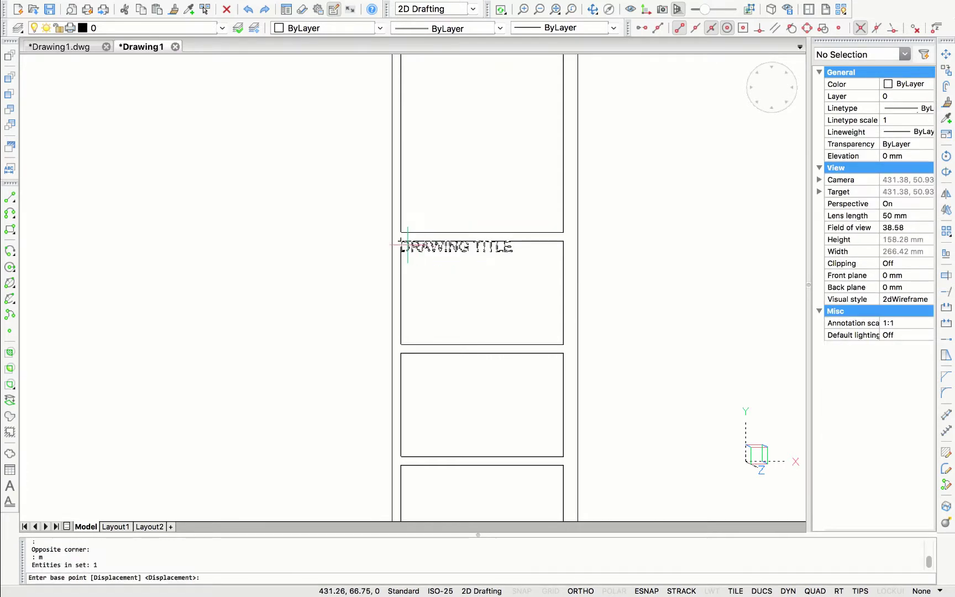
pyautogui.click(400, 241)
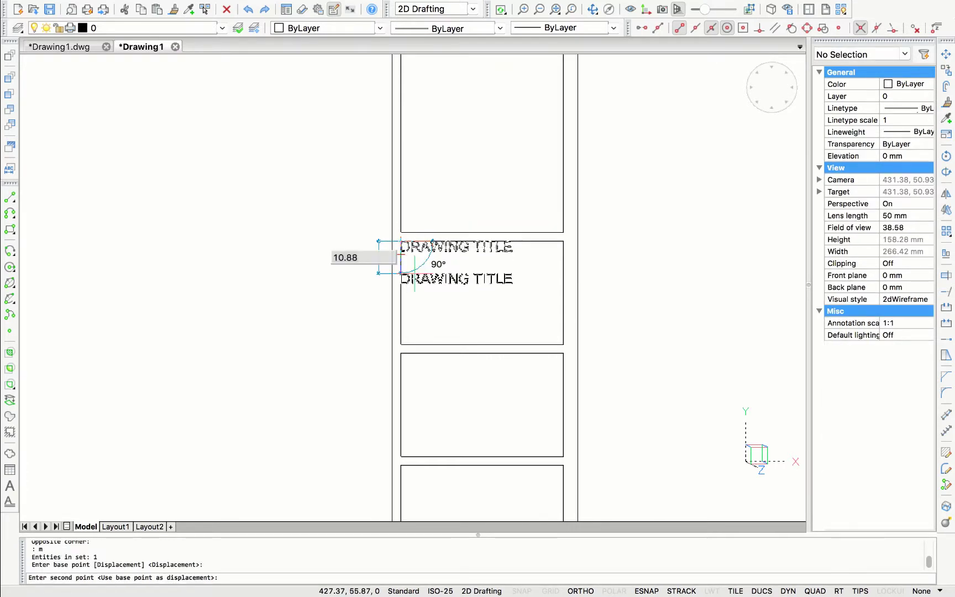
pyautogui.click(412, 251)
pyautogui.click(403, 255)
pyautogui.write('m')
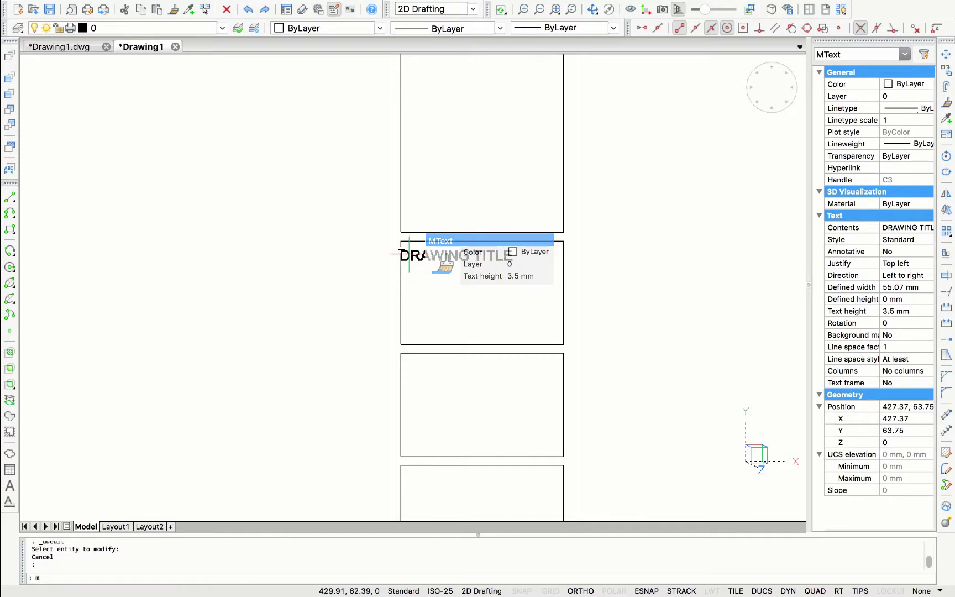
pyautogui.press('Return')
pyautogui.click(400, 250)
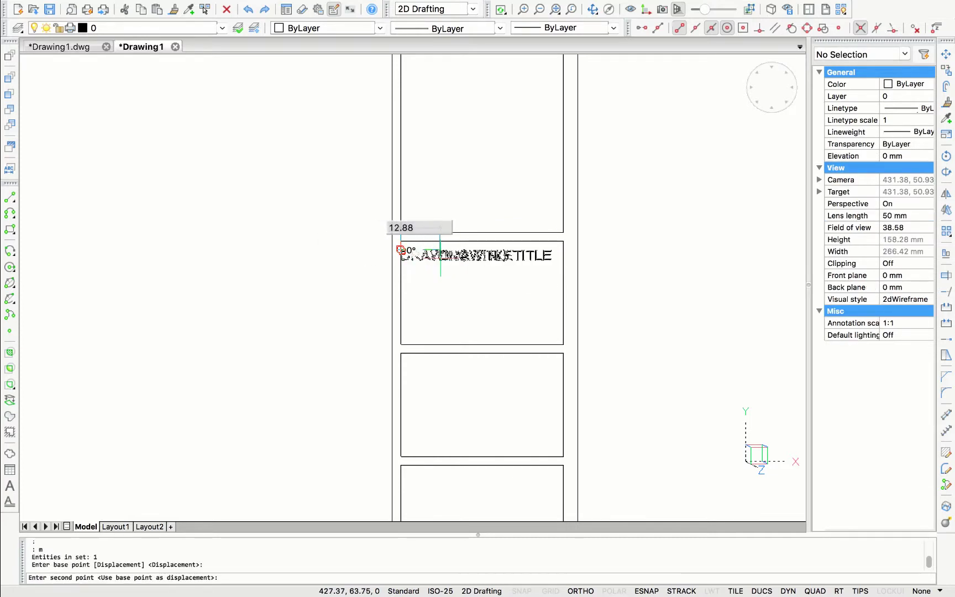
pyautogui.click(409, 250)
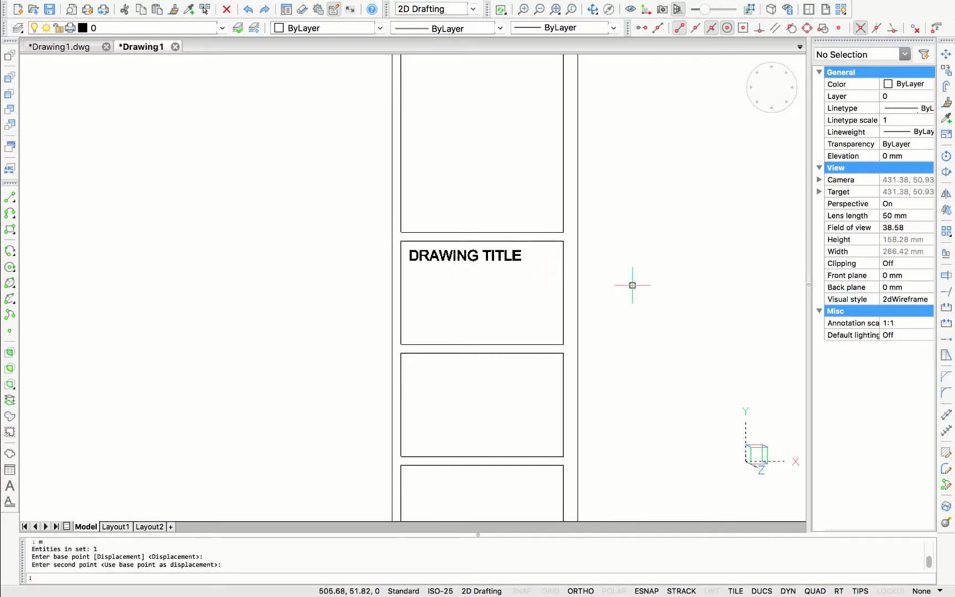
# - Reopen the DRAWING TITLE text in the editor and close it unchanged
pyautogui.doubleClick(492, 256)
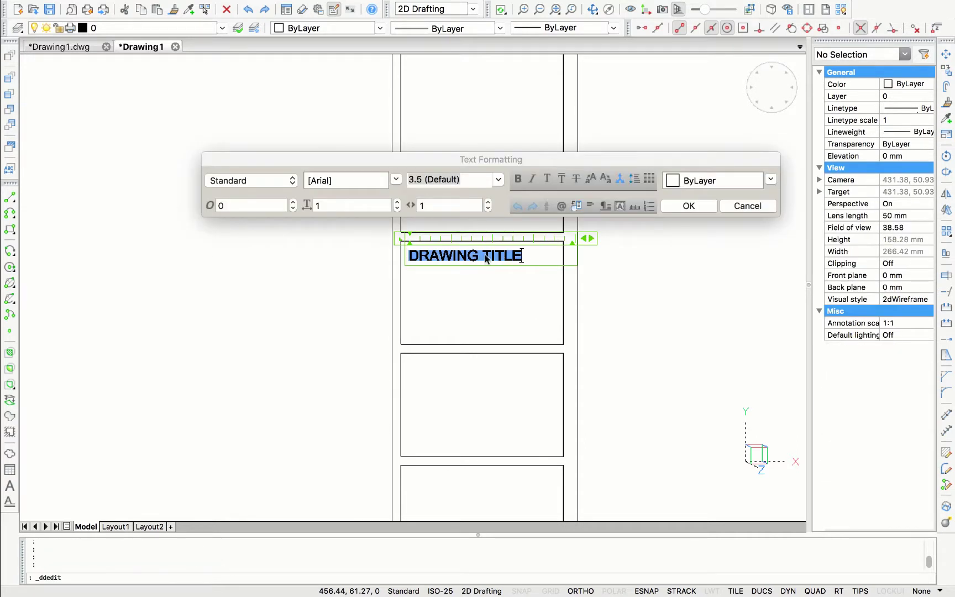
pyautogui.click(716, 323)
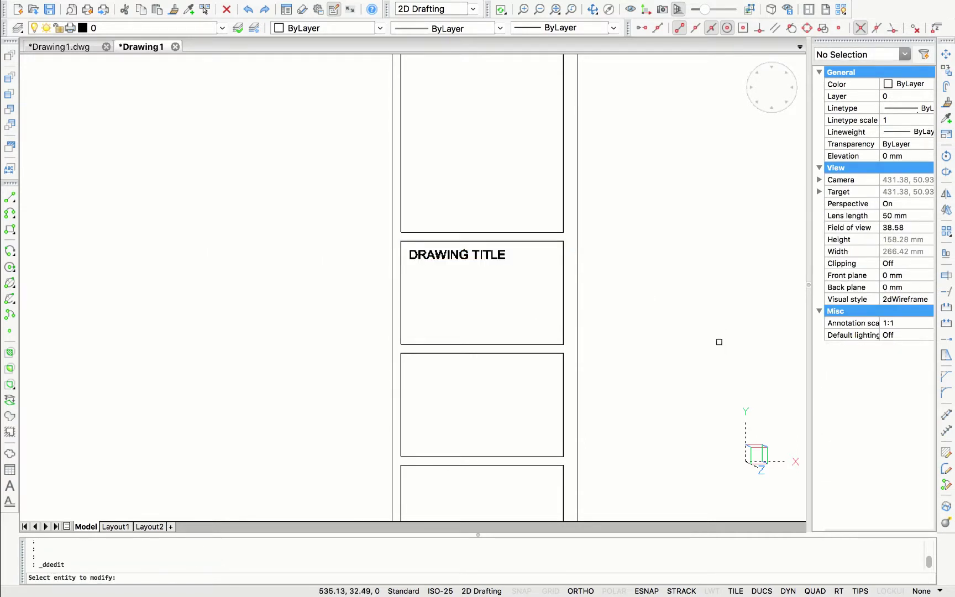
pyautogui.press('Escape')
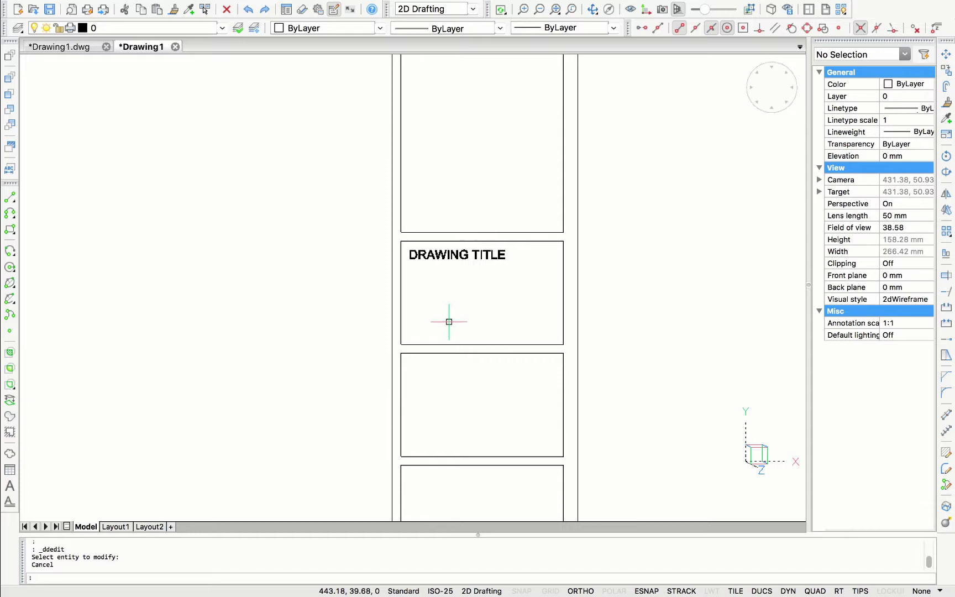
# - Add a 'drawing title' placeholder text box beneath the DRAWING TITLE heading
pyautogui.write('t')
pyautogui.press('Return')
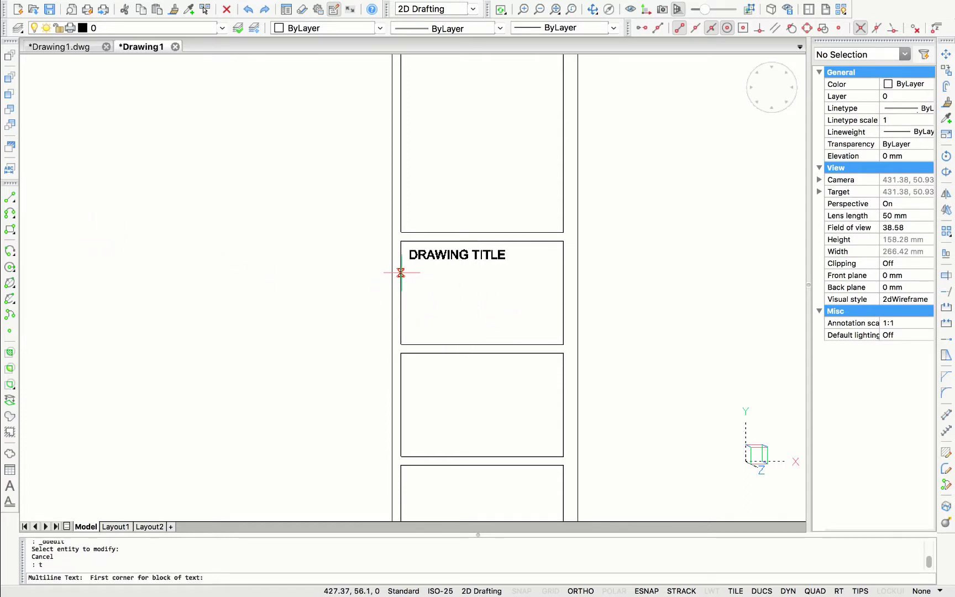
pyautogui.click(401, 272)
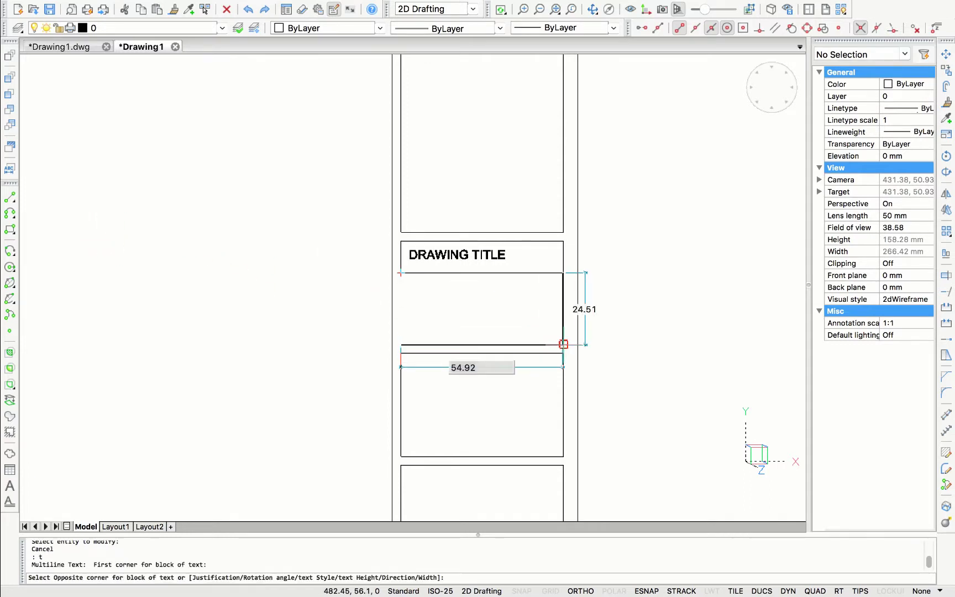
pyautogui.click(562, 344)
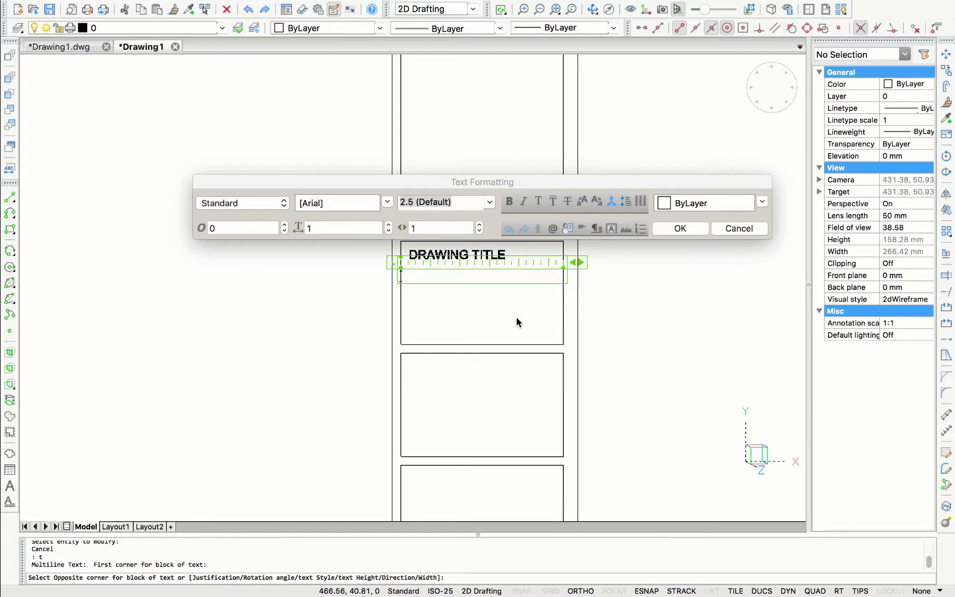
pyautogui.write('drawing title')
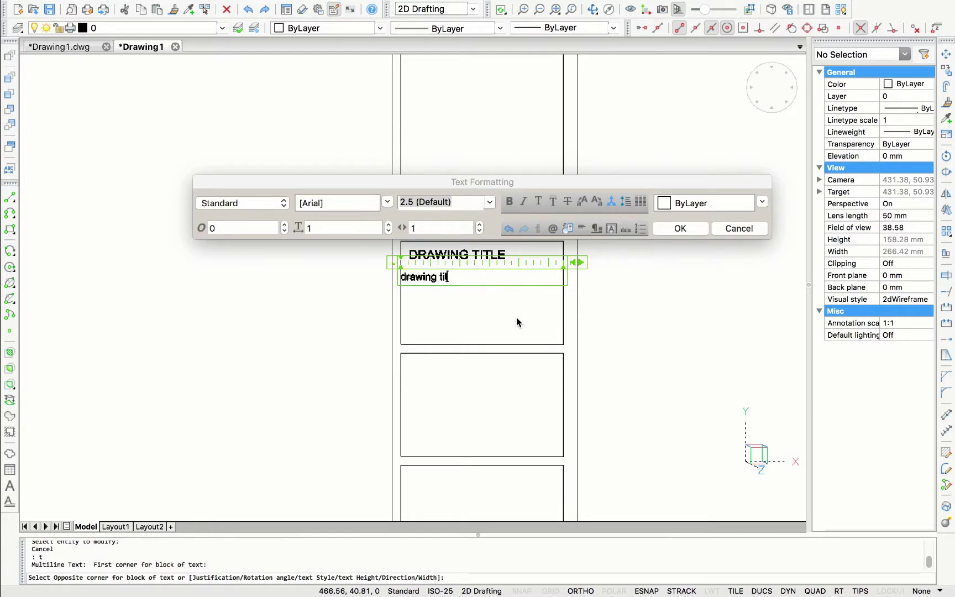
pyautogui.click(494, 303)
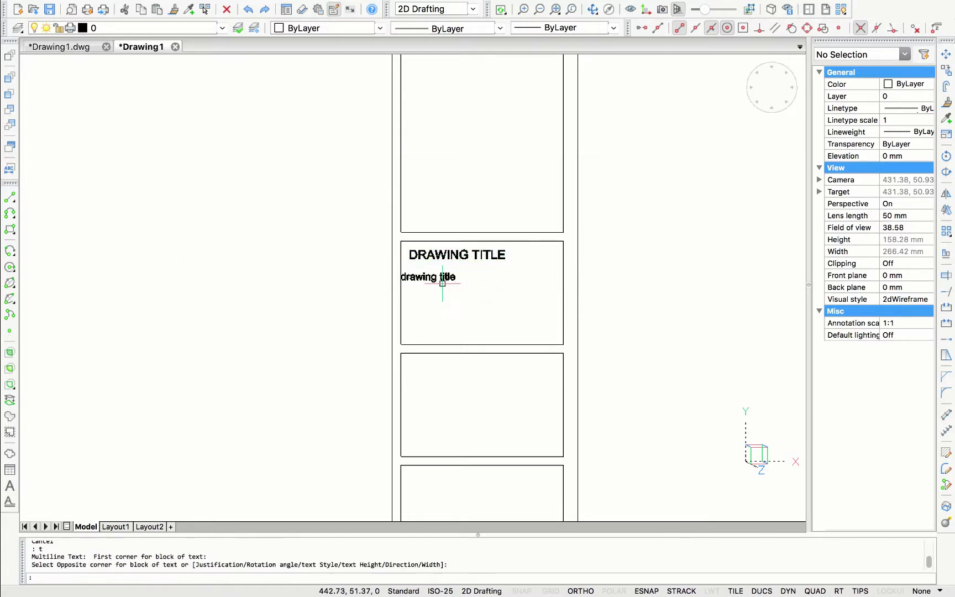
# - Shift the placeholder 3 units right to line up with the heading's left edge
pyautogui.click(436, 276)
pyautogui.write('m')
pyautogui.press('Return')
pyautogui.click(438, 280)
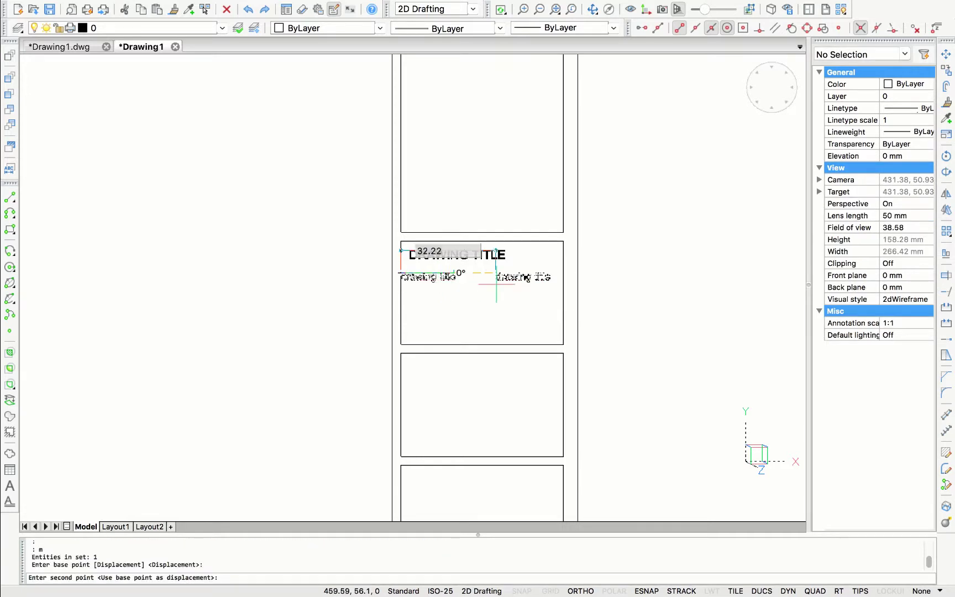
pyautogui.write('3')
pyautogui.press('Return')
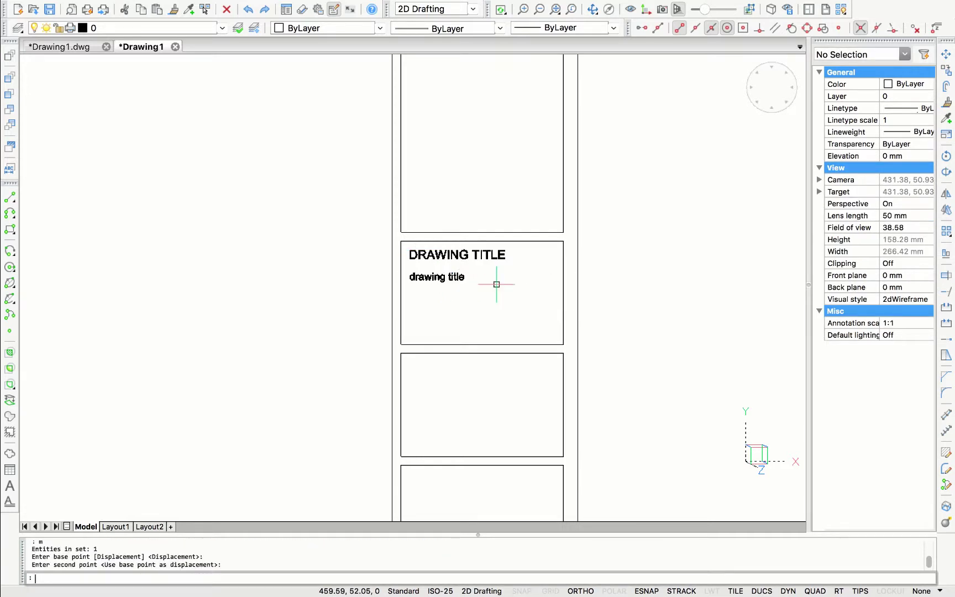
pyautogui.click(465, 285)
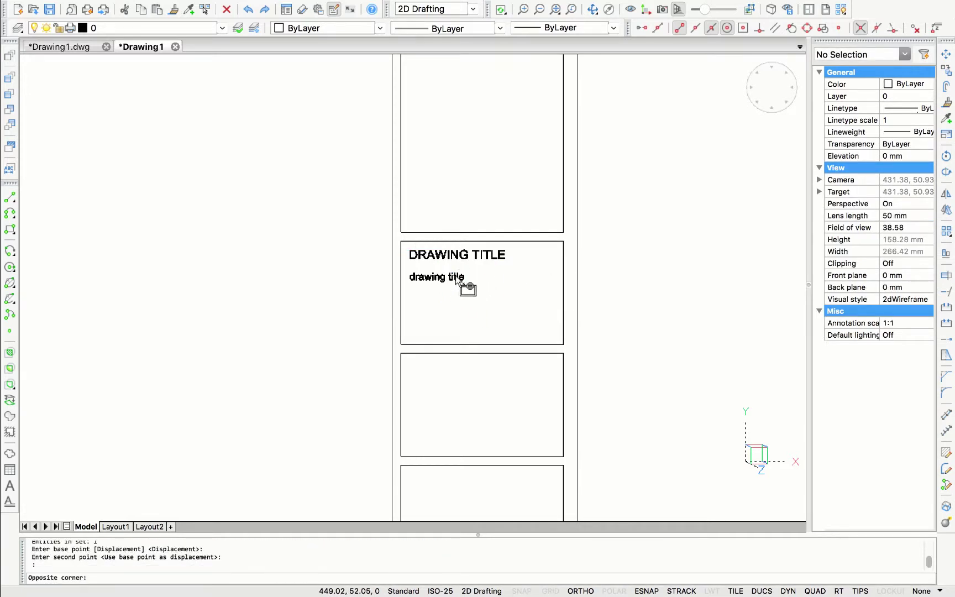
# - Copy the heading and placeholder pair into the three boxes below
pyautogui.click(425, 252)
pyautogui.write('co')
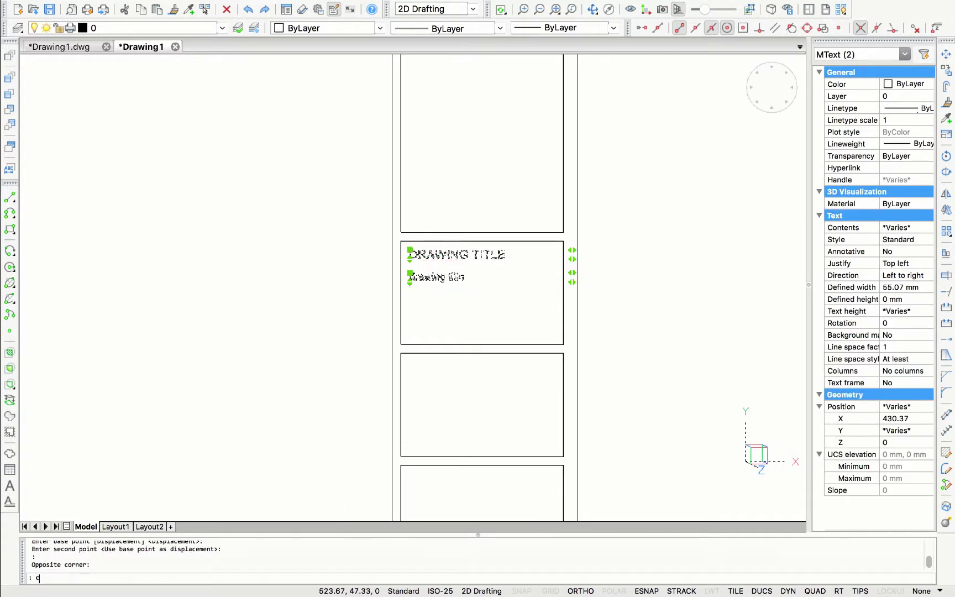
pyautogui.press('Return')
pyautogui.click(401, 242)
pyautogui.click(401, 353)
pyautogui.scroll(-5, 400, 359)
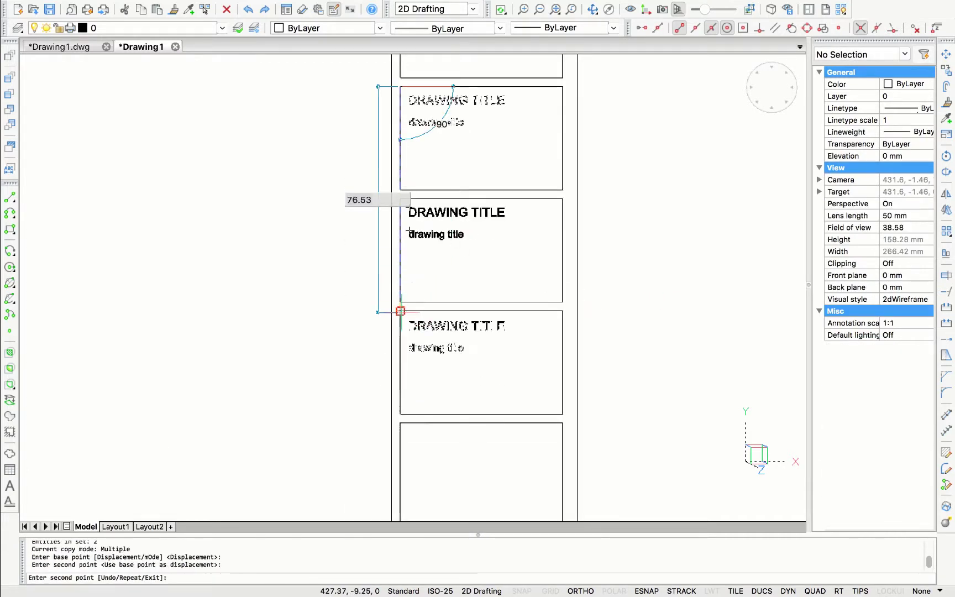
pyautogui.click(401, 309)
pyautogui.click(401, 422)
pyautogui.scroll(-2, 436, 384)
pyautogui.press('Escape')
pyautogui.doubleClick(457, 262)
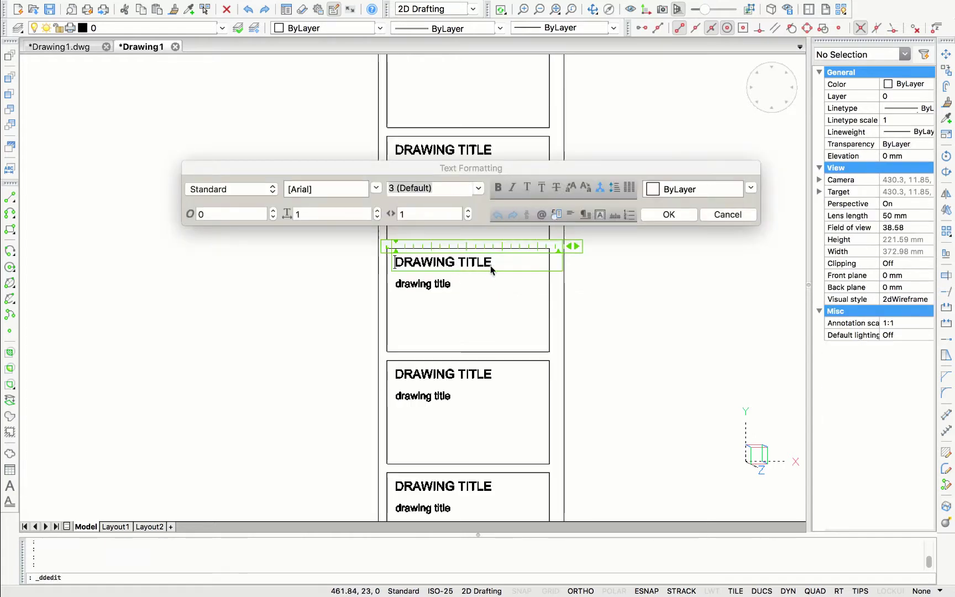
pyautogui.press('Escape')
pyautogui.scroll(2, 430, 284)
# - Draw a horizontal line splitting one box beneath its text
pyautogui.write('l')
pyautogui.press('Return')
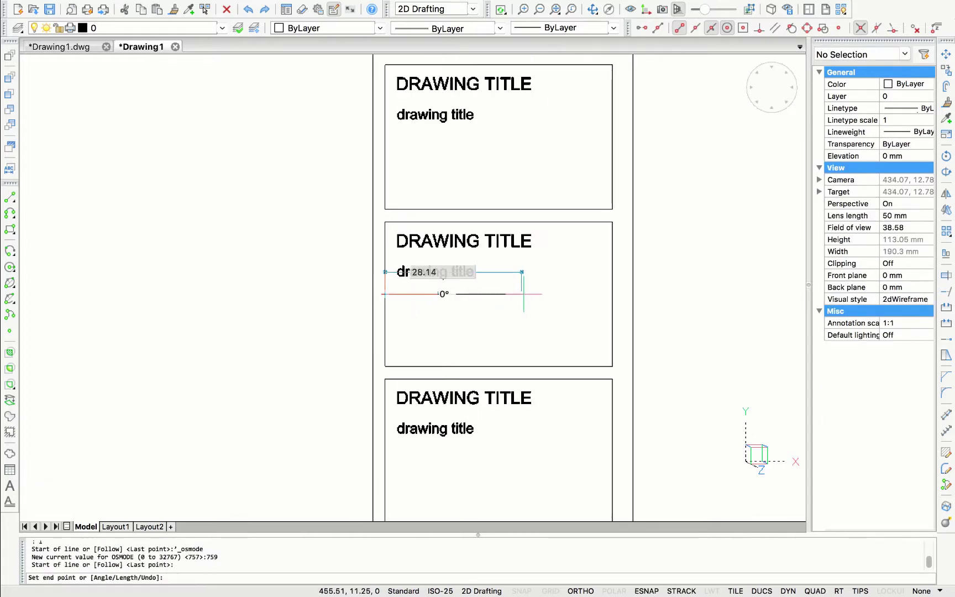
pyautogui.click(611, 294)
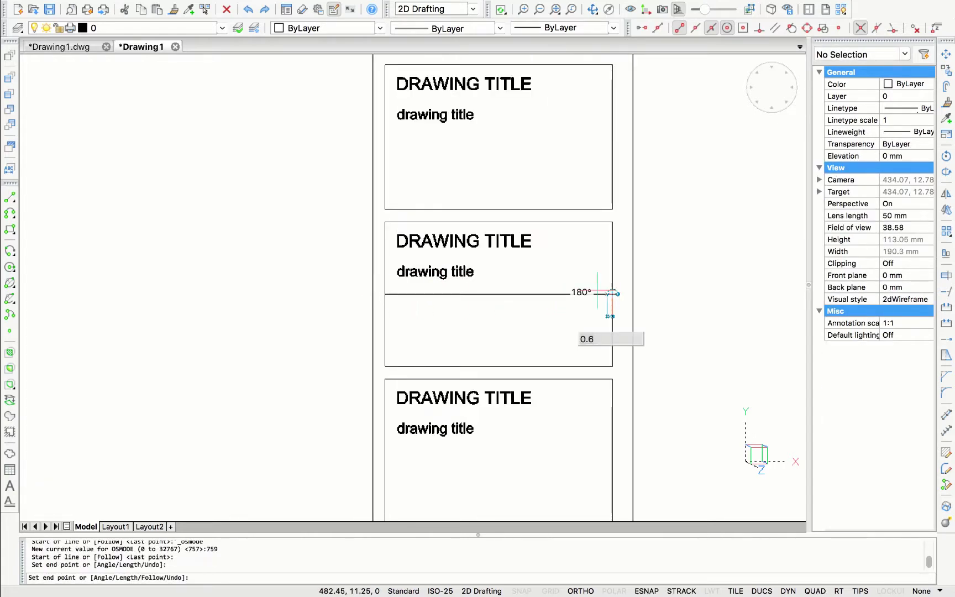
pyautogui.press('Escape')
# - Copy the middle box's heading and placeholder into the lower half of that box
pyautogui.click(562, 281)
pyautogui.click(431, 237)
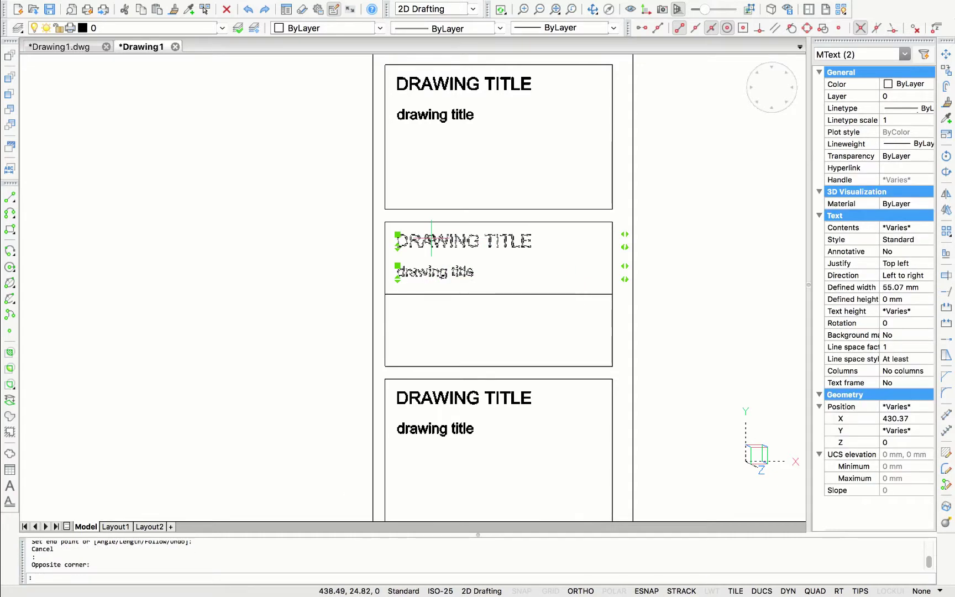
pyautogui.write('co')
pyautogui.press('Return')
pyautogui.click(385, 222)
pyautogui.click(385, 294)
pyautogui.press('Return')
# - Rename the upper pair to a DATE heading with a 'date' placeholder
pyautogui.doubleClick(409, 239)
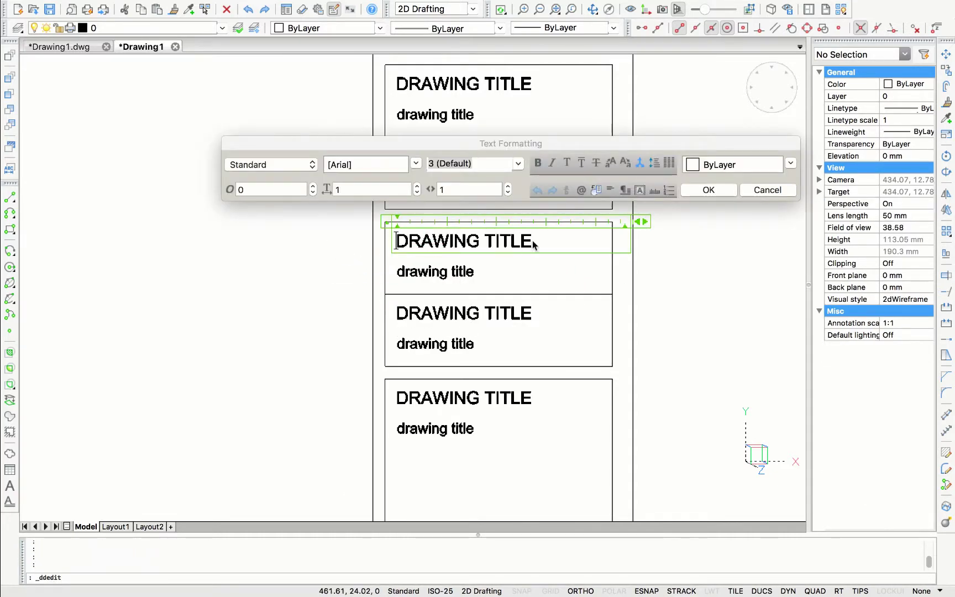
pyautogui.write('DATE')
pyautogui.click(459, 271)
pyautogui.click(458, 271)
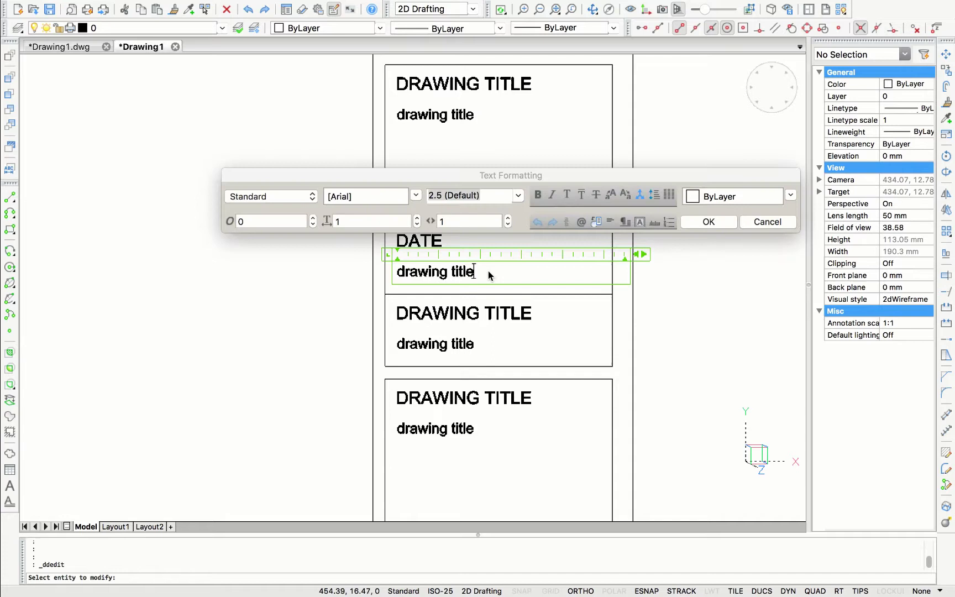
pyautogui.moveTo(486, 271); pyautogui.dragTo(374, 215)
pyautogui.write('date')
pyautogui.click(458, 313)
# - Rename the lower pair to a SCALE heading with the value 1:200
pyautogui.doubleClick(457, 314)
pyautogui.tripleClick(543, 311)
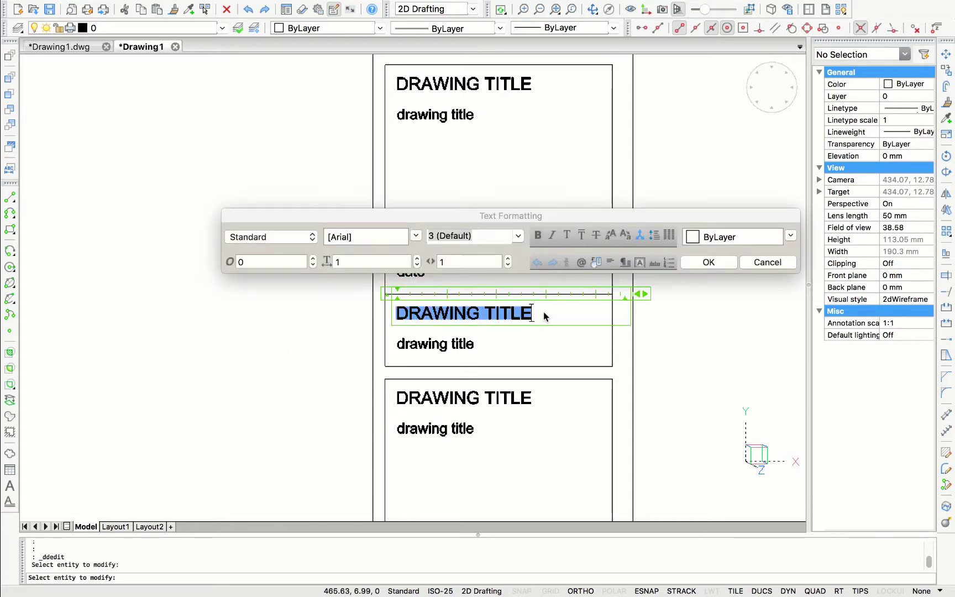
pyautogui.write('SCALE')
pyautogui.click(450, 348)
pyautogui.click(450, 348)
pyautogui.moveTo(480, 347); pyautogui.dragTo(368, 347)
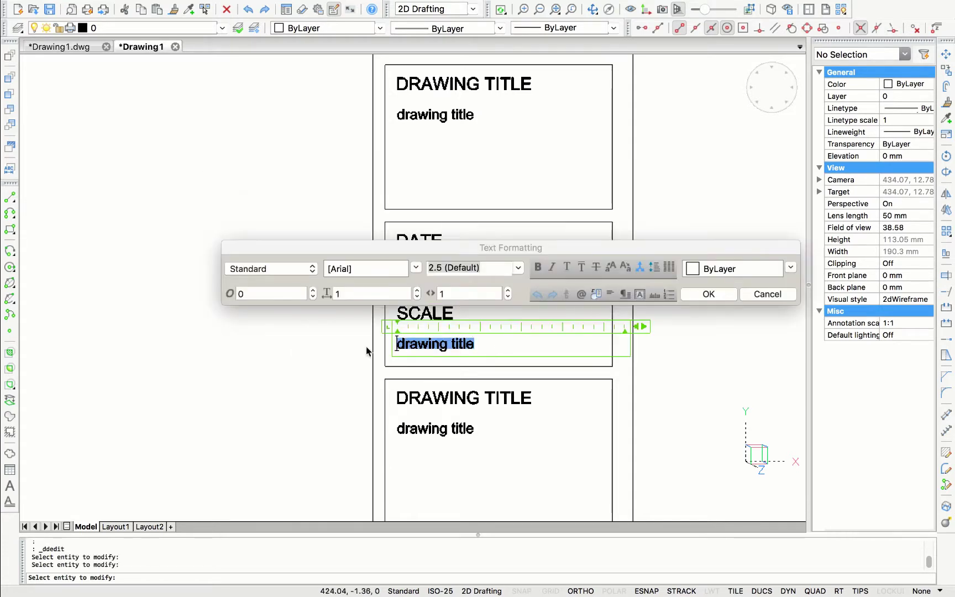
pyautogui.write('1:200')
pyautogui.click(350, 346)
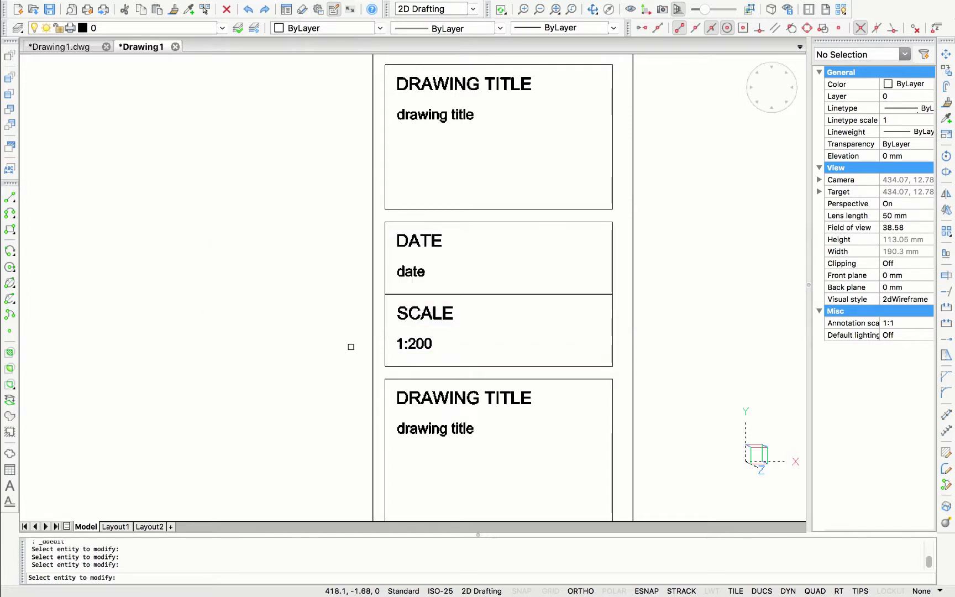
# - Change the next box's heading to CLIENT and its placeholder to 'client name'
pyautogui.scroll(-1, 453, 415)
pyautogui.scroll(1, 452, 415)
pyautogui.moveTo(453, 415); pyautogui.dragTo(423, 361, button='middle')
pyautogui.doubleClick(423, 336)
pyautogui.moveTo(520, 338); pyautogui.dragTo(368, 338)
pyautogui.write('CLIE')
pyautogui.moveTo(509, 336); pyautogui.dragTo(509, 295, button='middle')
pyautogui.write('NT')
pyautogui.doubleClick(460, 328)
pyautogui.hotkey('ctrl', 'a')
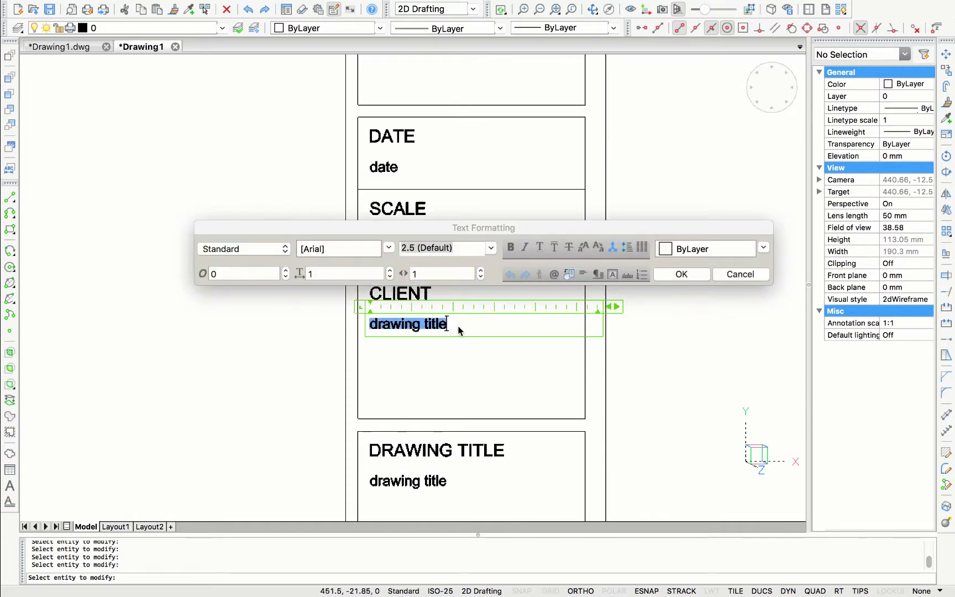
pyautogui.write('client name')
pyautogui.click(456, 350)
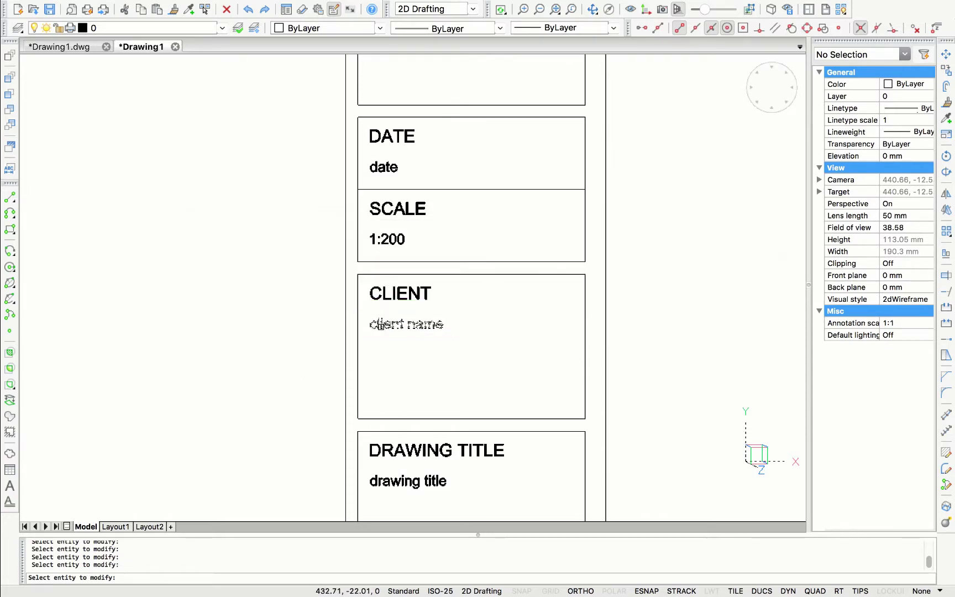
pyautogui.press('Escape')
# - Copy the client name line just below and edit it to 'client address'
pyautogui.click(384, 327)
pyautogui.write('copy')
pyautogui.press('Return')
pyautogui.click(370, 324)
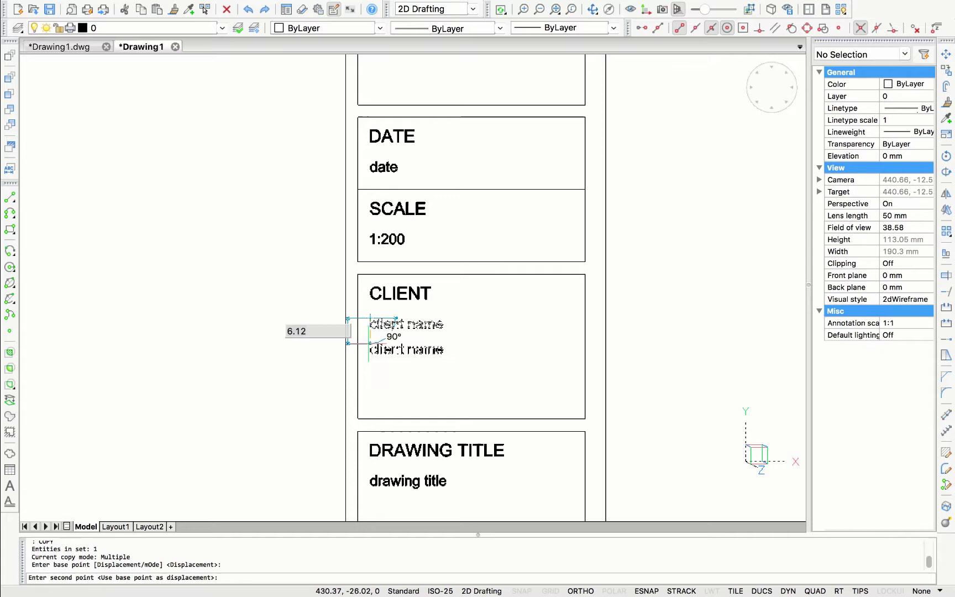
pyautogui.click(370, 348)
pyautogui.press('Escape')
pyautogui.click(439, 351)
pyautogui.doubleClick(440, 351)
pyautogui.press('BackSpace')
pyautogui.press('BackSpace')
pyautogui.press('BackSpace')
pyautogui.press('BackSpace')
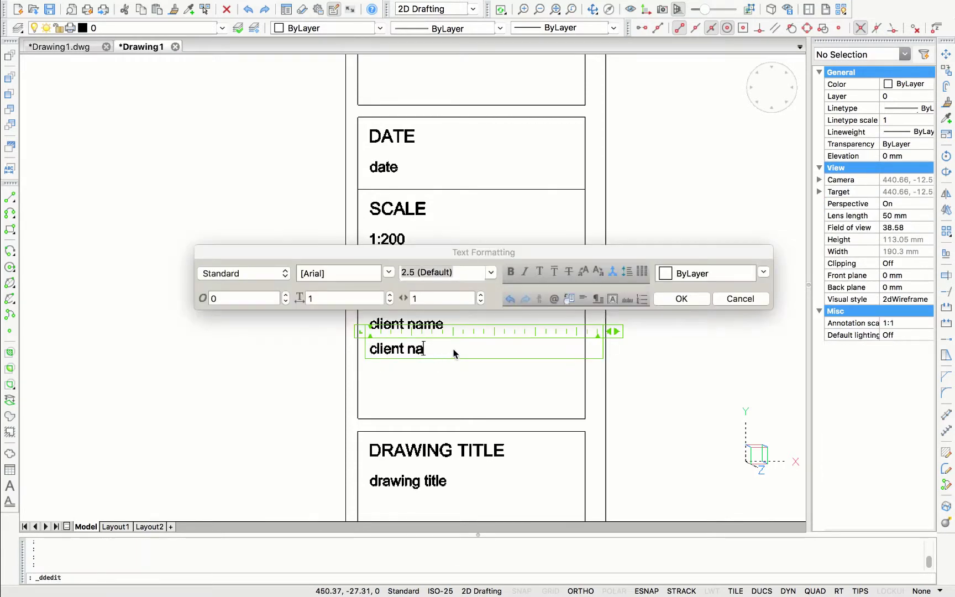
pyautogui.write('adress')
pyautogui.click(449, 381)
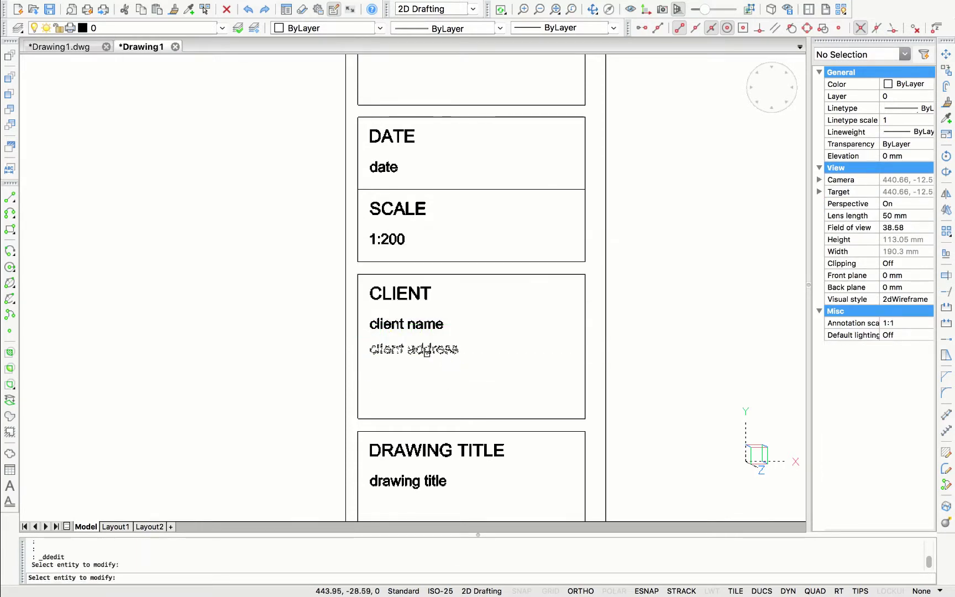
pyautogui.press('Escape')
# - Copy the client address line into the drawing title box below
pyautogui.click(392, 351)
pyautogui.write('copy')
pyautogui.press('Return')
pyautogui.click(359, 275)
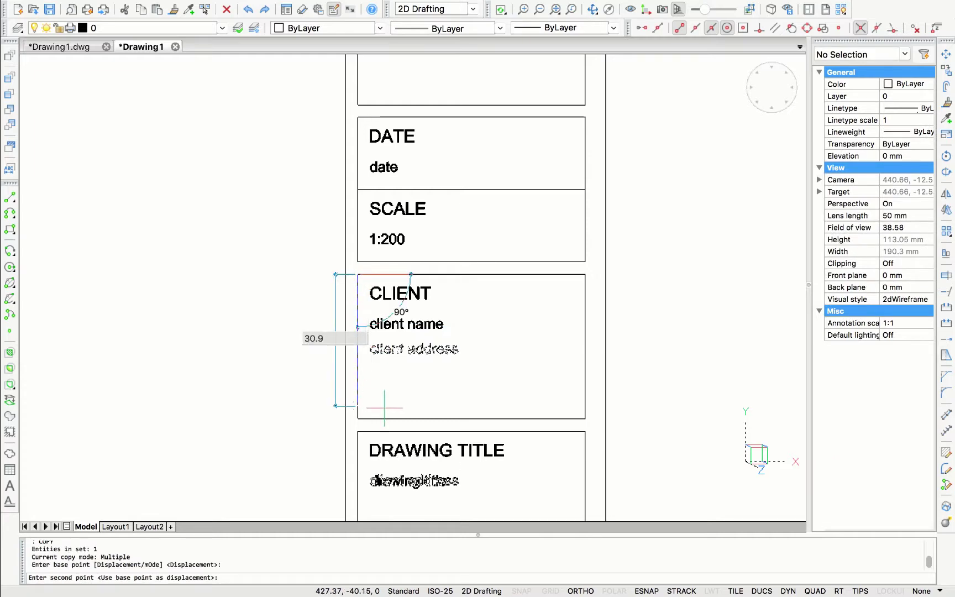
pyautogui.moveTo(383, 405); pyautogui.dragTo(372, 331, button='middle')
pyautogui.click(351, 356)
pyautogui.press('Escape')
# - Relabel that box ARCHITECT with 'architect name' and 'architect address' lines
pyautogui.click(397, 375)
pyautogui.doubleClick(397, 376)
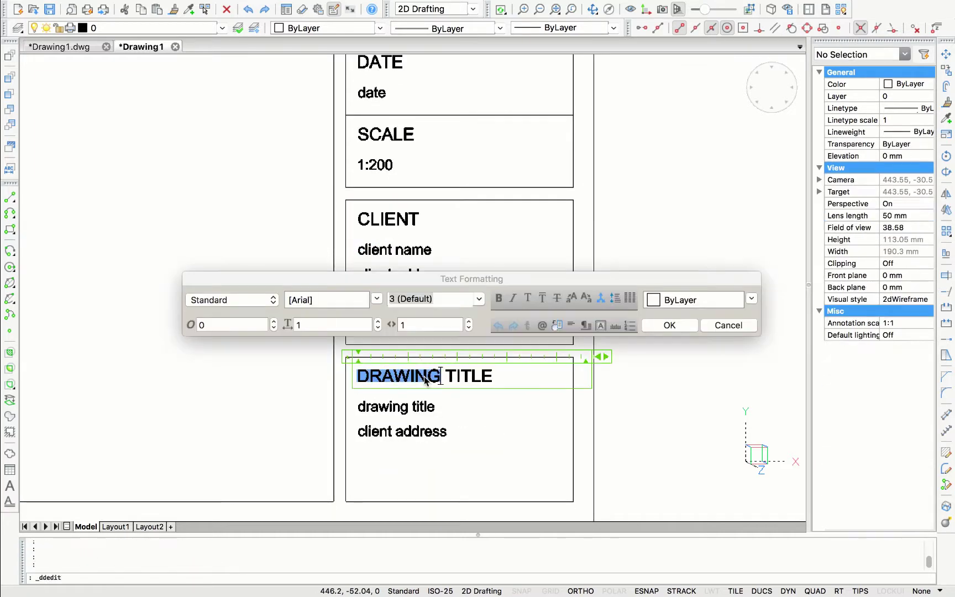
pyautogui.hotkey('ctrl', 'a')
pyautogui.write('ARCHIE')
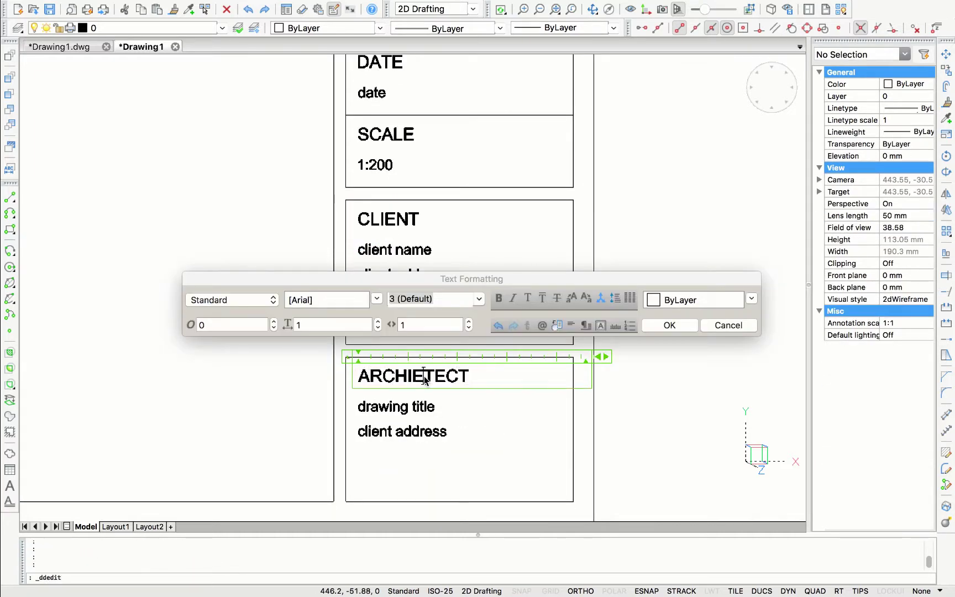
pyautogui.press('BackSpace')
pyautogui.click(428, 393)
pyautogui.doubleClick(424, 407)
pyautogui.hotkey('ctrl', 'a')
pyautogui.write('ar')
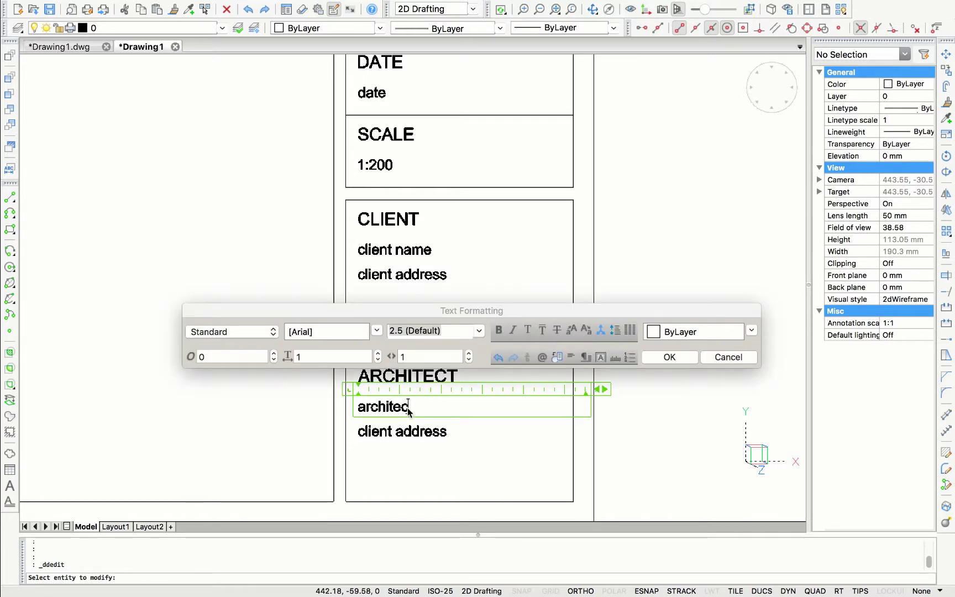
pyautogui.click(362, 424)
pyautogui.doubleClick(366, 431)
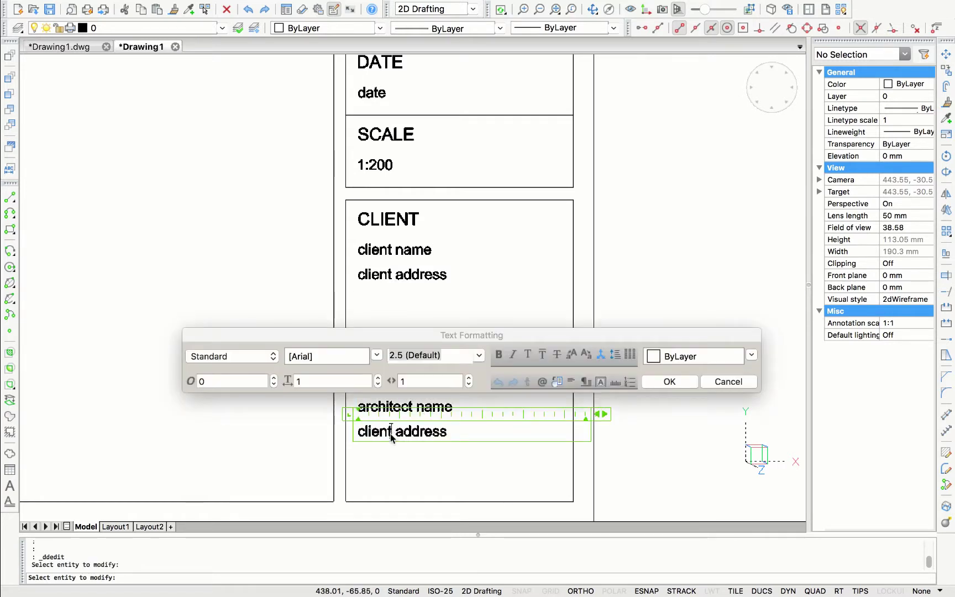
pyautogui.write('architect')
pyautogui.click(591, 459)
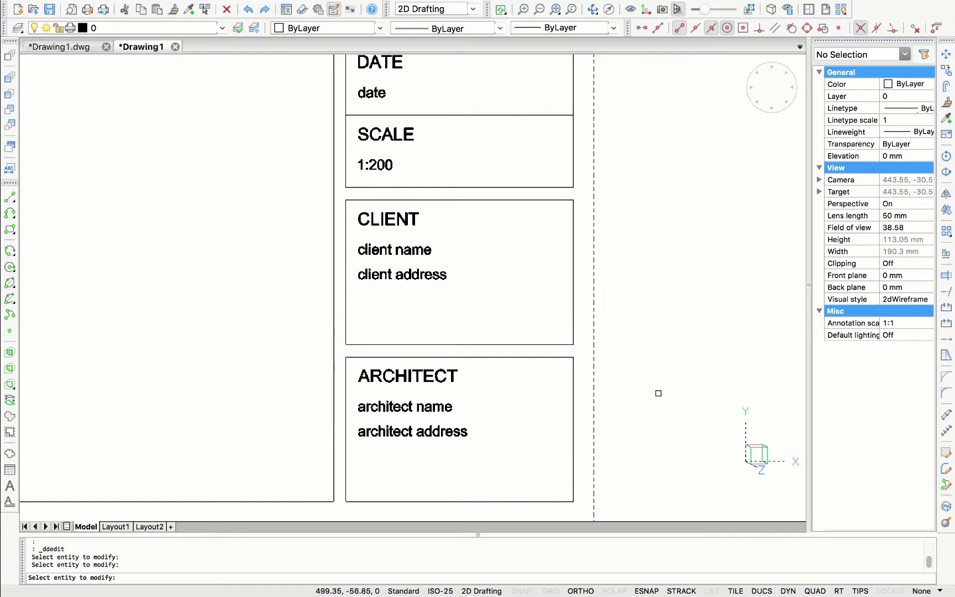
# - Copy the DRAWING TITLE heading into the empty box above it
pyautogui.scroll(-4, 657, 390)
pyautogui.moveTo(644, 287); pyautogui.dragTo(642, 397, button='middle')
pyautogui.moveTo(639, 268); pyautogui.dragTo(630, 299, button='middle')
pyautogui.scroll(2, 635, 261)
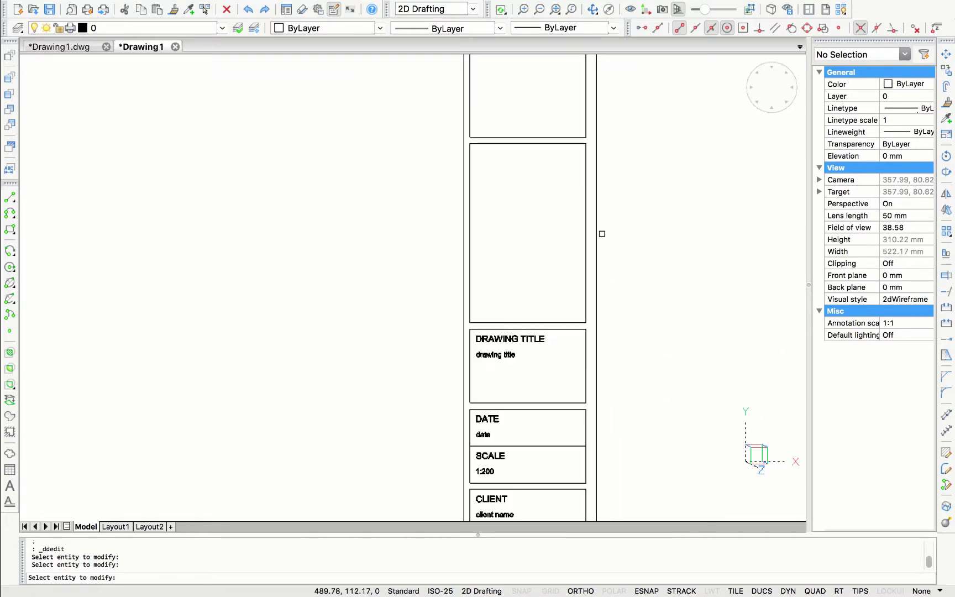
pyautogui.moveTo(613, 253); pyautogui.dragTo(592, 329, button='middle')
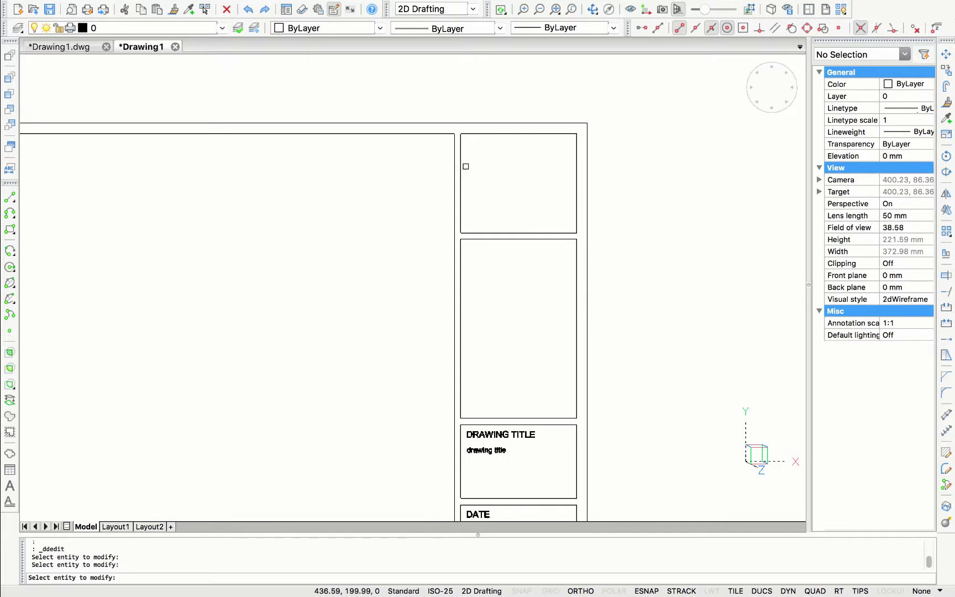
pyautogui.press('Escape')
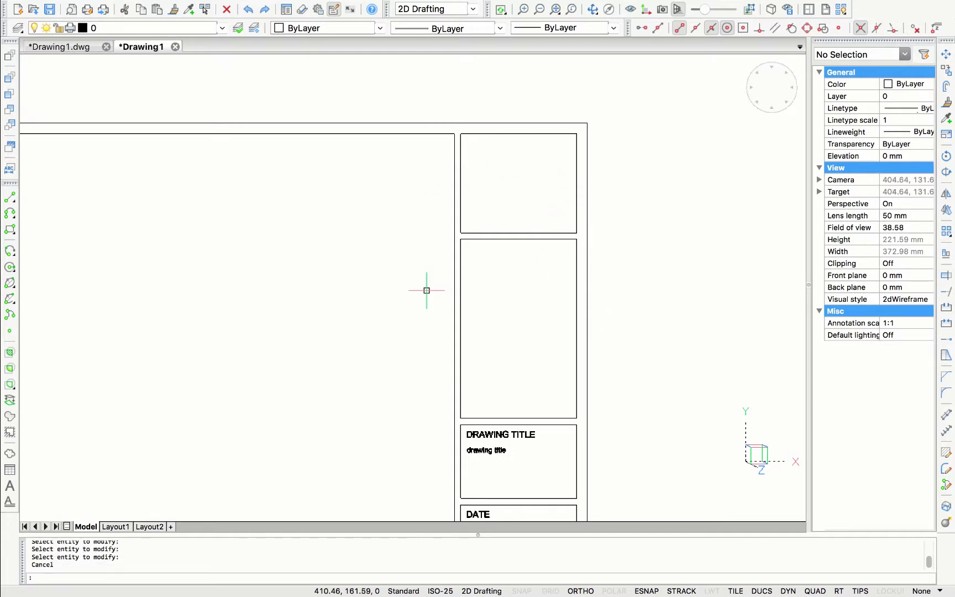
pyautogui.moveTo(496, 441); pyautogui.dragTo(464, 379, button='middle')
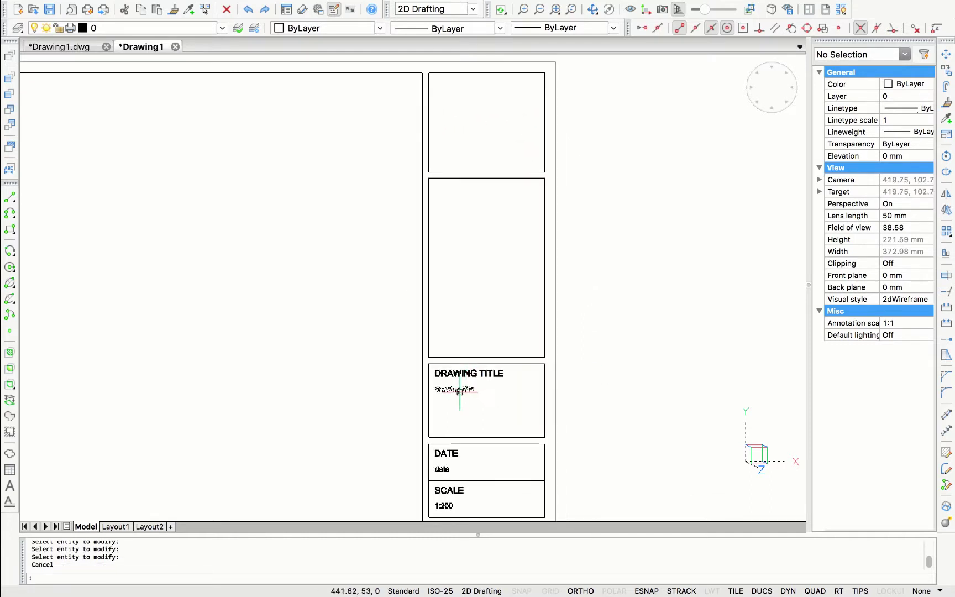
pyautogui.click(448, 374)
pyautogui.write('copy')
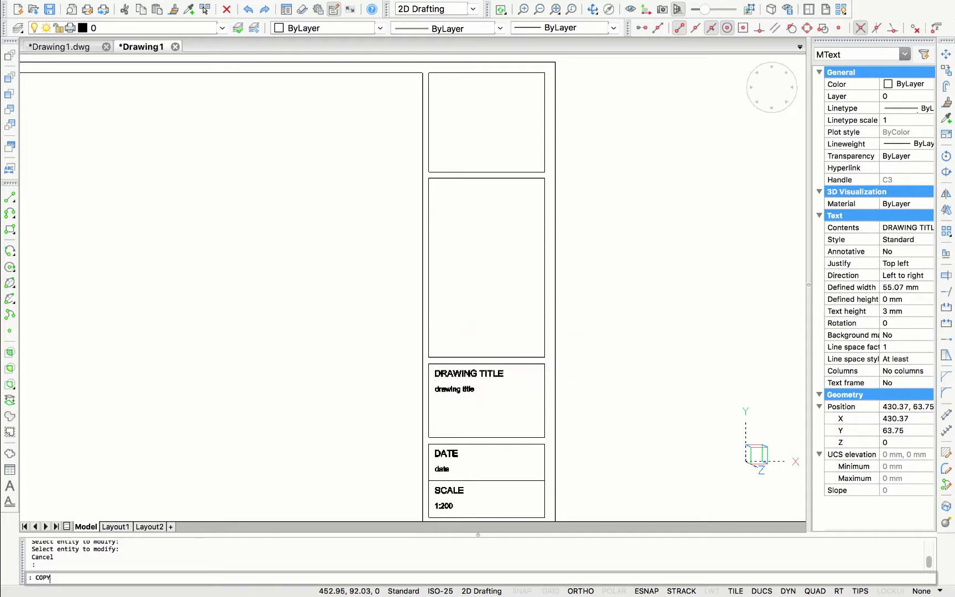
pyautogui.press('Return')
pyautogui.click(435, 371)
pyautogui.click(474, 191)
pyautogui.press('Escape')
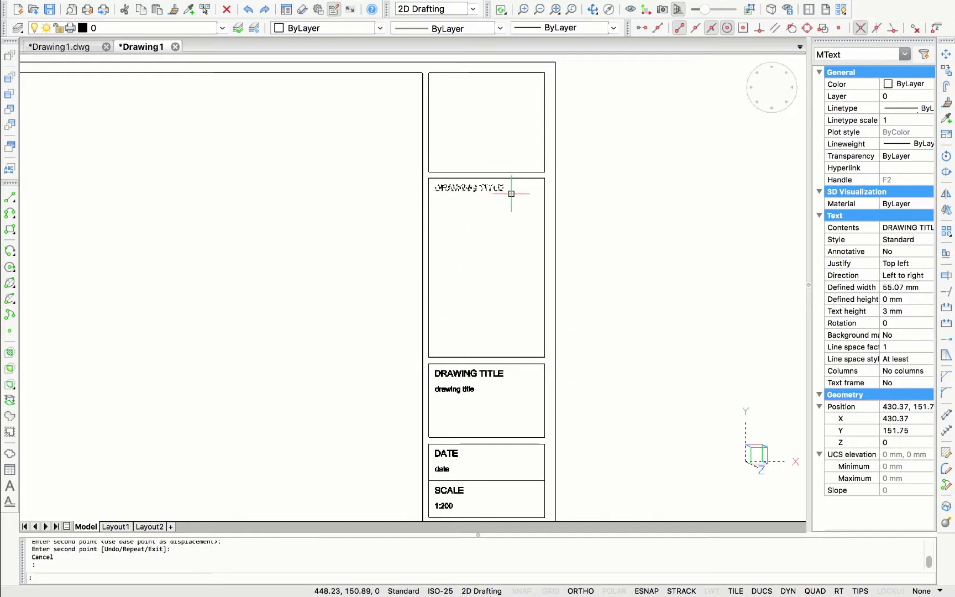
# - Change the copied heading to 'Notes or copyright claimer information'
pyautogui.doubleClick(510, 194)
pyautogui.write('Notes or')
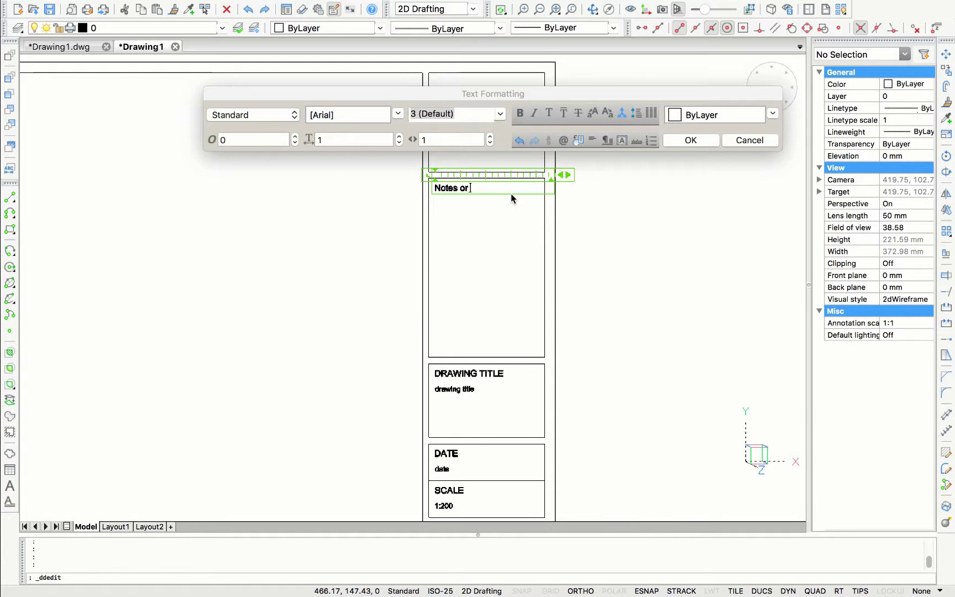
pyautogui.write(' copyright claimer information')
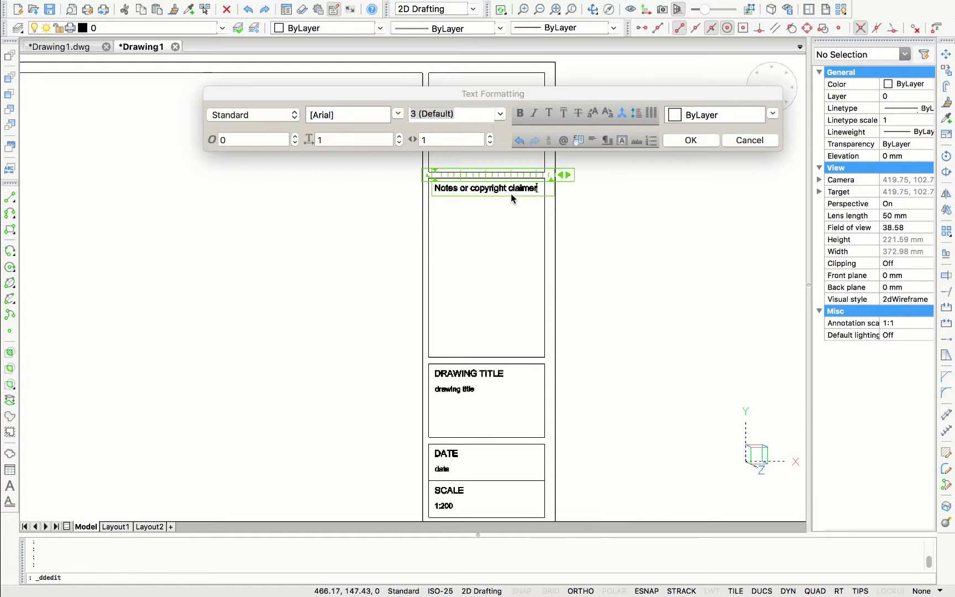
pyautogui.click(701, 248)
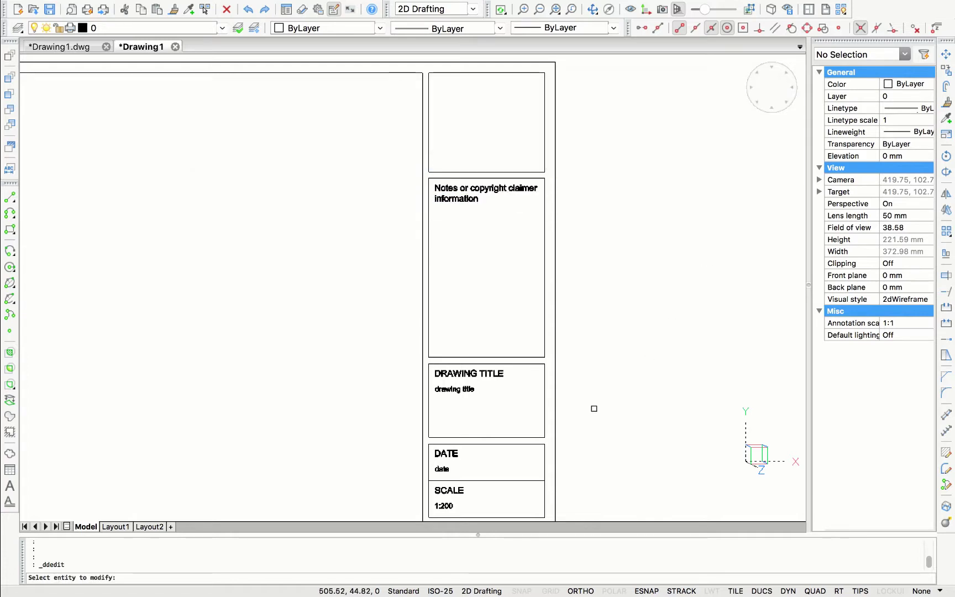
# - Select the whole title block in model space and copy it with a base point
pyautogui.scroll(-2, 593, 407)
pyautogui.press('Escape')
pyautogui.moveTo(461, 436); pyautogui.dragTo(523, 337, button='middle')
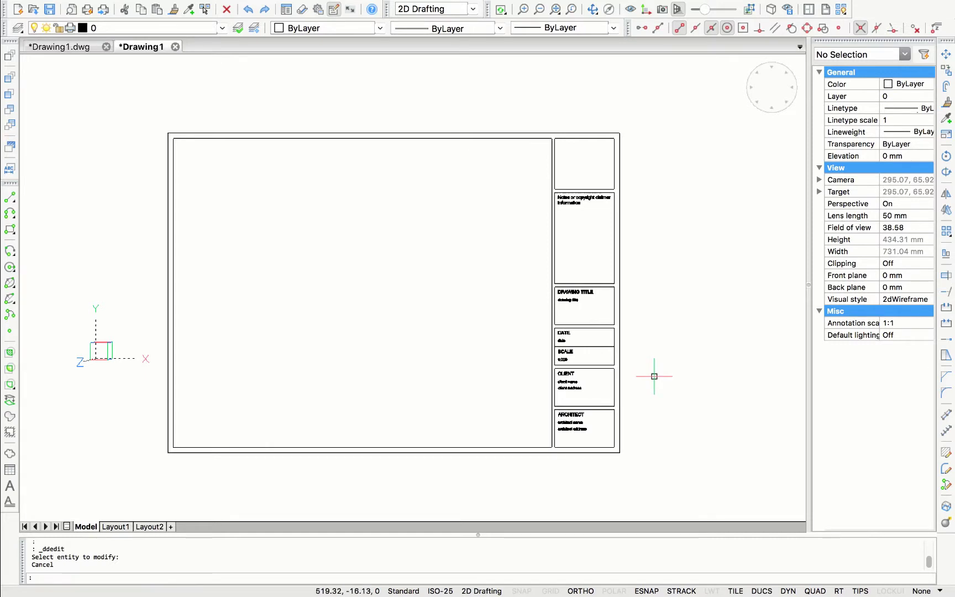
pyautogui.hotkey('ctrl', 'a')
pyautogui.hotkey('ctrl', 'shift', 'c')
# - On Layout1, delete the default viewport to leave a blank sheet
pyautogui.click(168, 506)
pyautogui.hotkey('ctrl', 'pagedown')
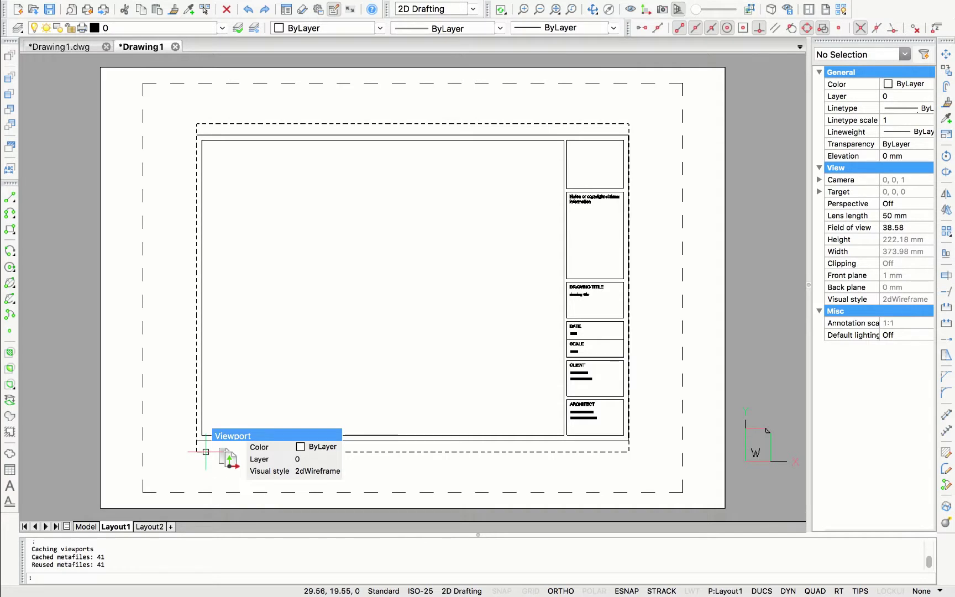
pyautogui.click(206, 451)
pyautogui.press('Delete')
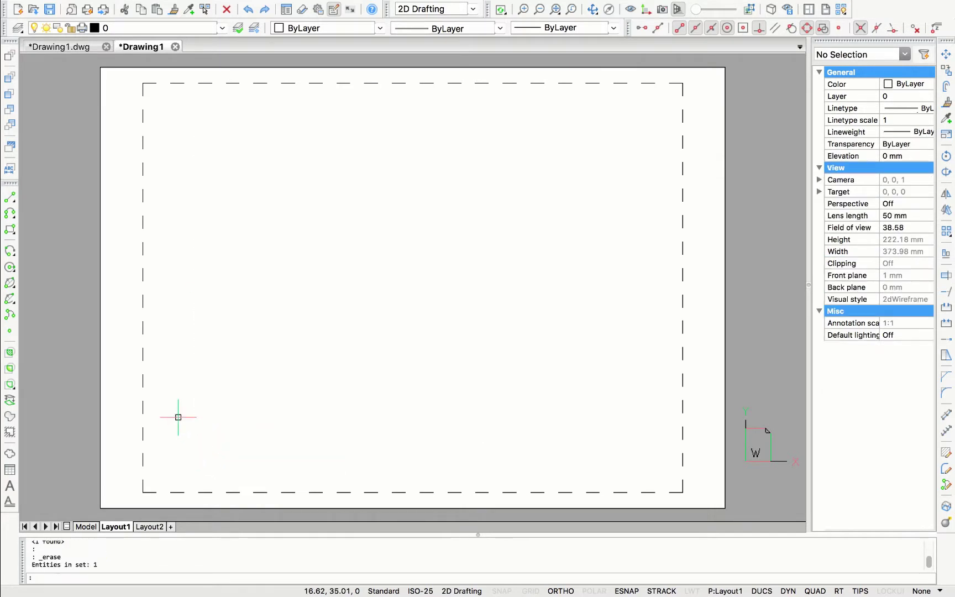
pyautogui.rightClick(178, 417)
pyautogui.press('Escape')
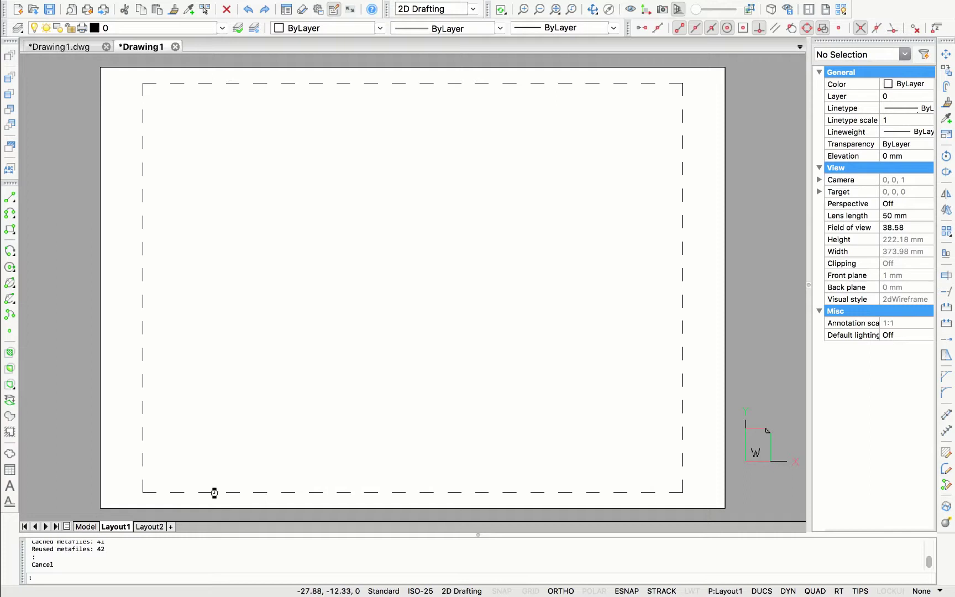
# - Back in model space, window-select the title block and copy it with its lower-left corner as base point
pyautogui.click(86, 526)
pyautogui.click(638, 114)
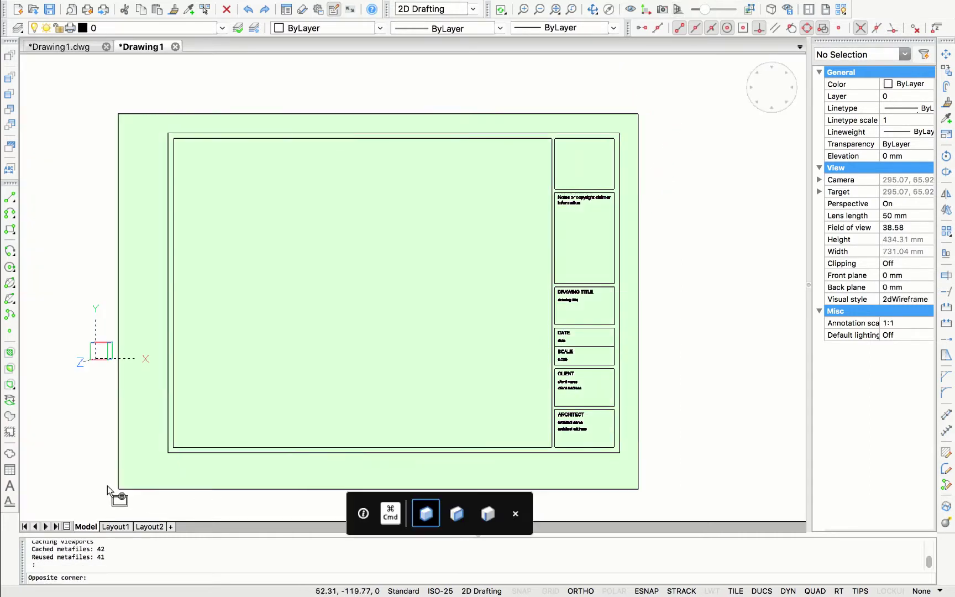
pyautogui.click(118, 489)
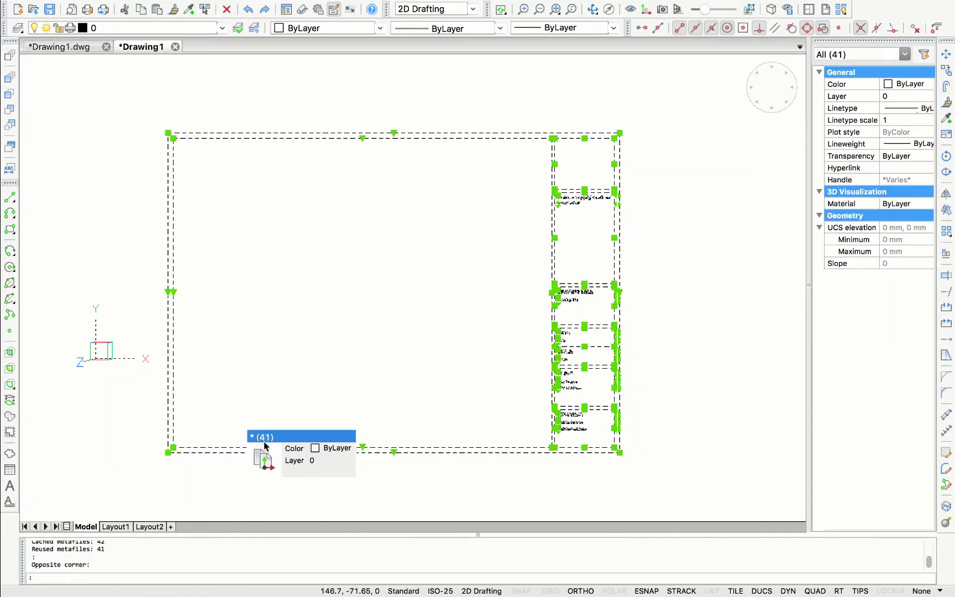
pyautogui.click(261, 461)
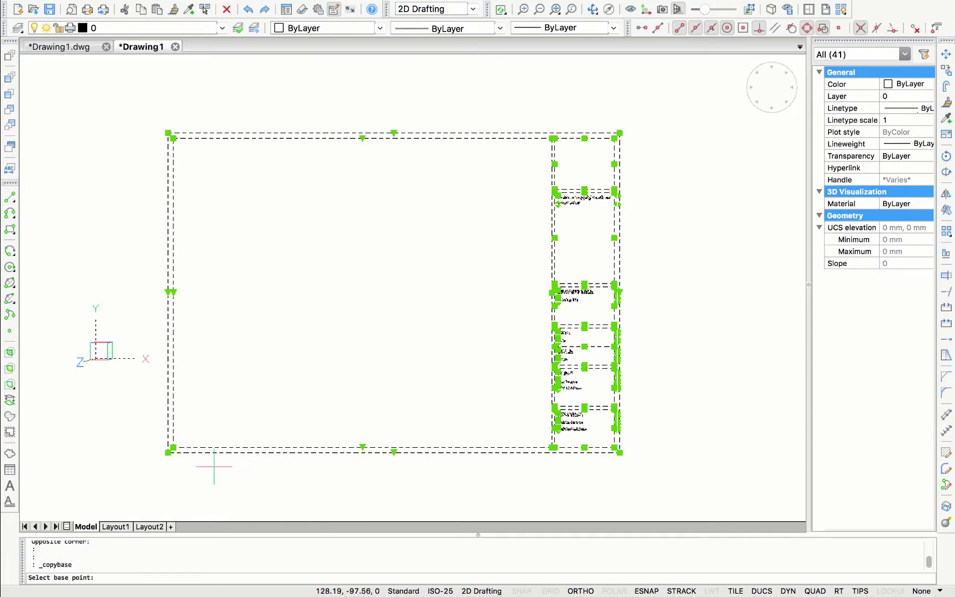
pyautogui.click(167, 455)
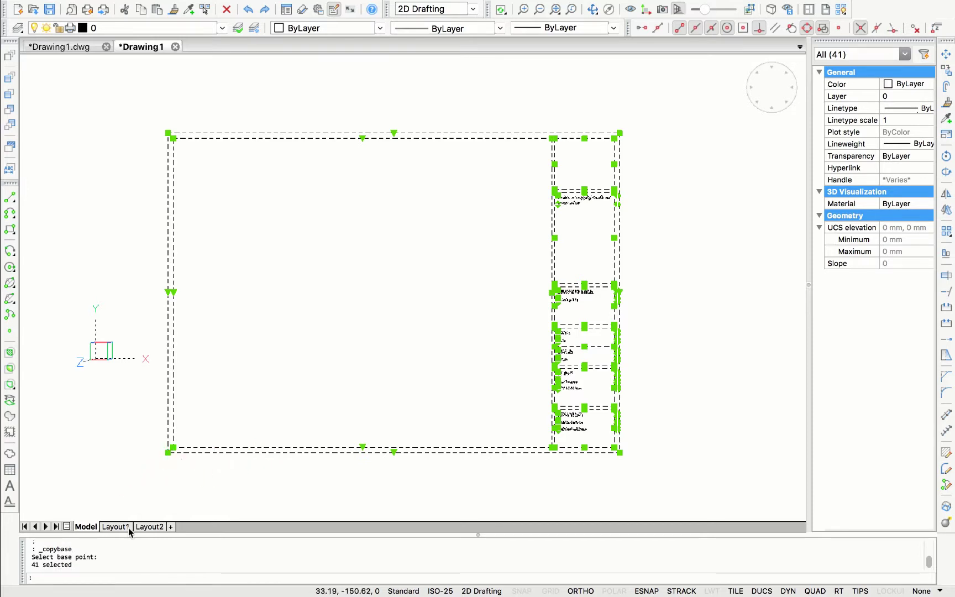
# - Paste the title block onto Layout1 at the paper's lower-left corner
pyautogui.click(120, 526)
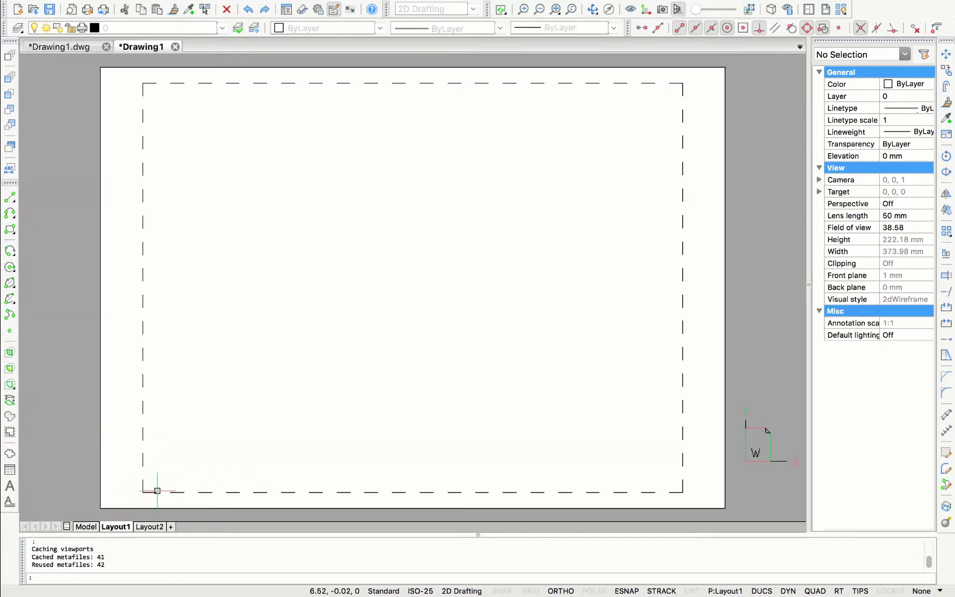
pyautogui.hotkey('ctrl', 'v')
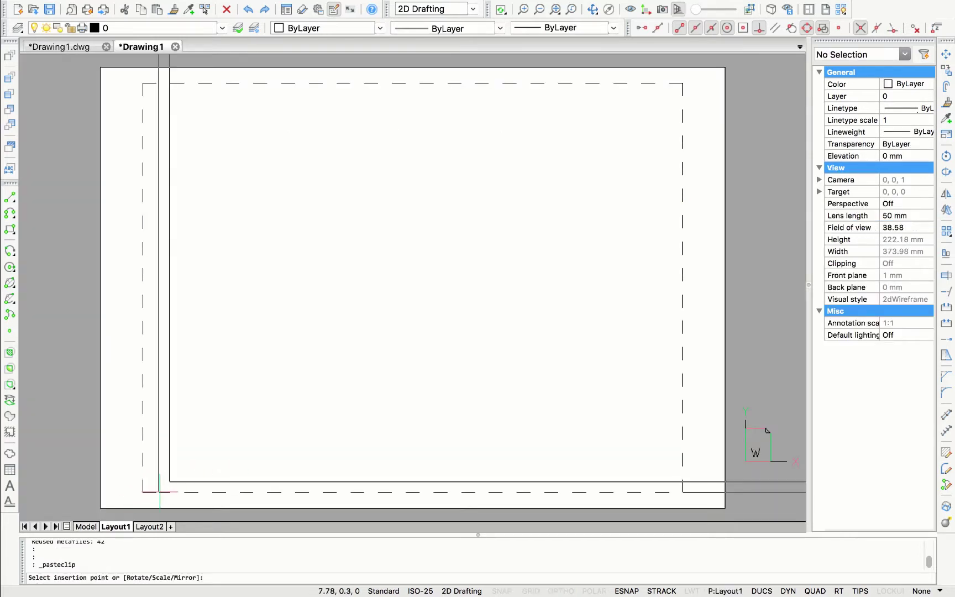
pyautogui.scroll(-3, 105, 481)
pyautogui.click(103, 493)
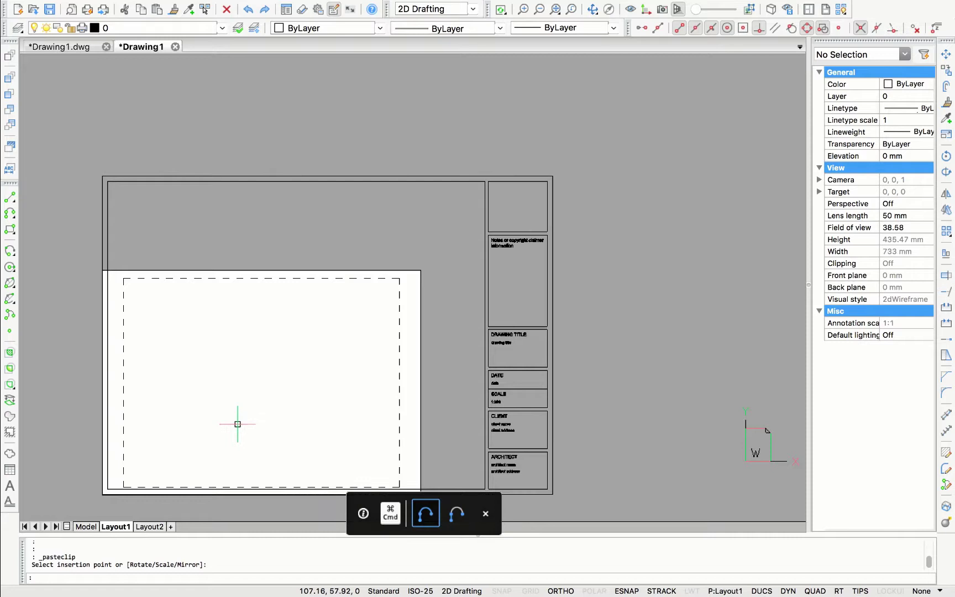
pyautogui.moveTo(243, 424); pyautogui.dragTo(348, 375, button='middle')
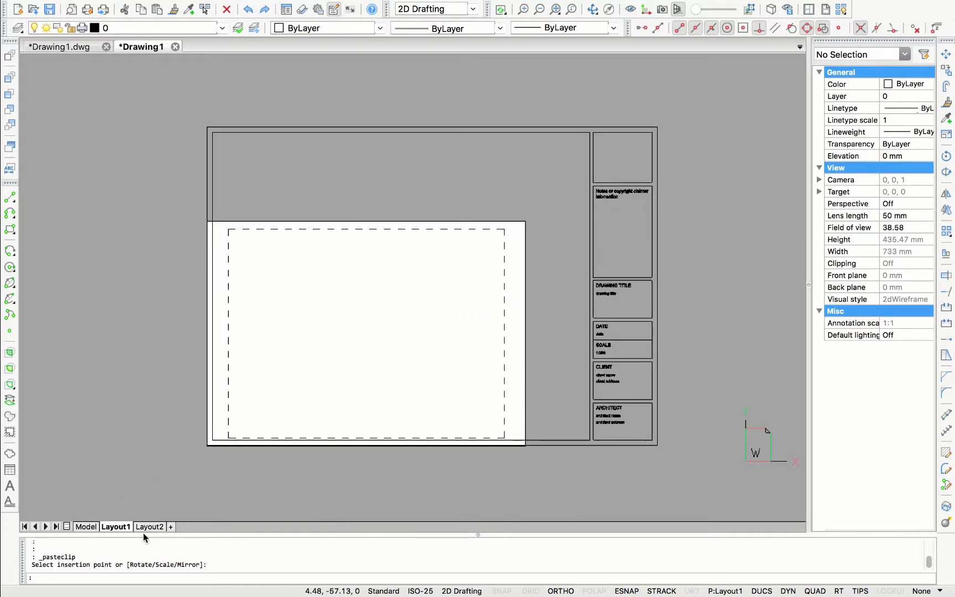
# - In Layout1's Page Setup, change the paper size from ISO A4 to A3 (297 × 420 mm, landscape)
pyautogui.rightClick(124, 524)
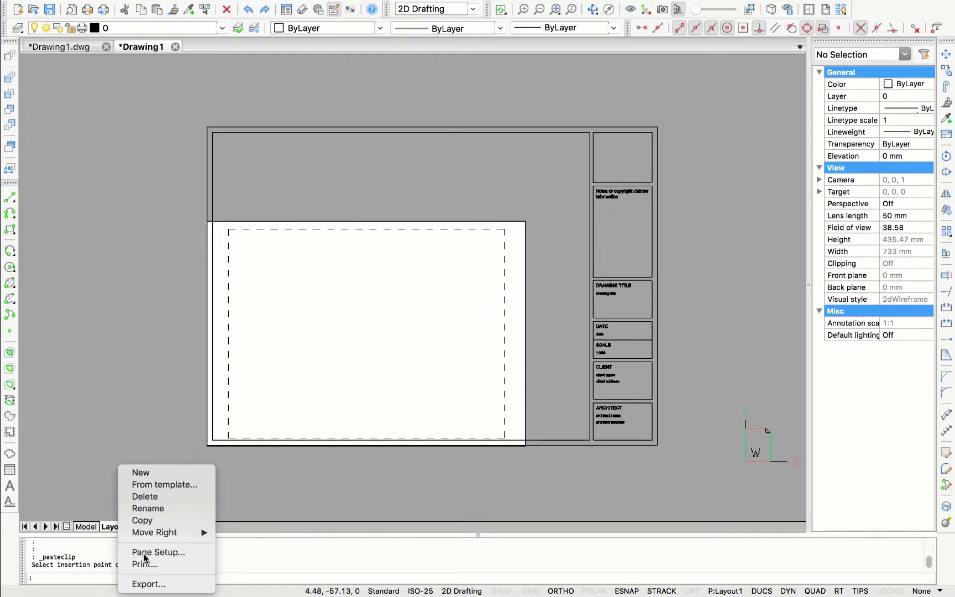
pyautogui.click(143, 552)
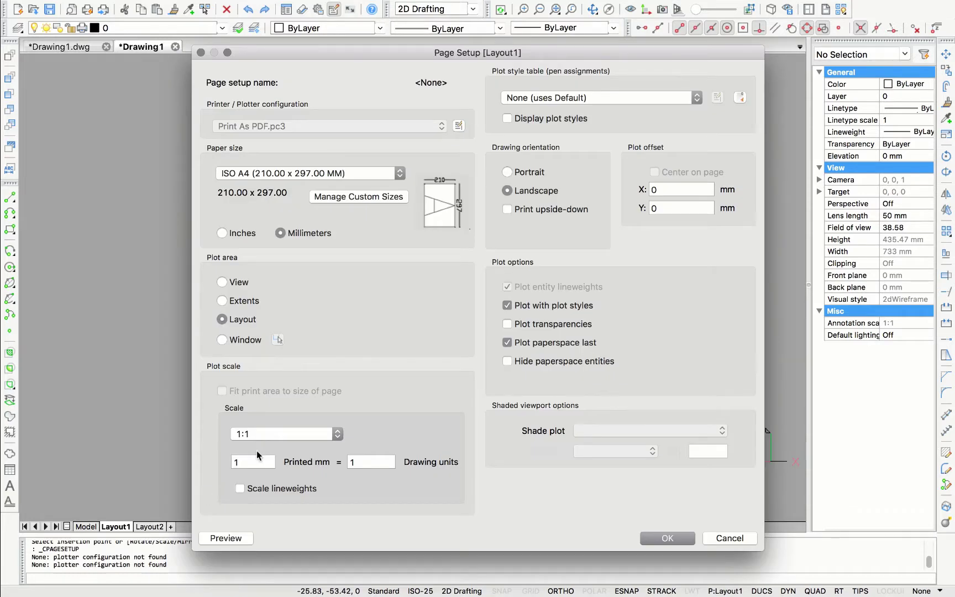
pyautogui.click(286, 173)
pyautogui.scroll(15, 276, 166)
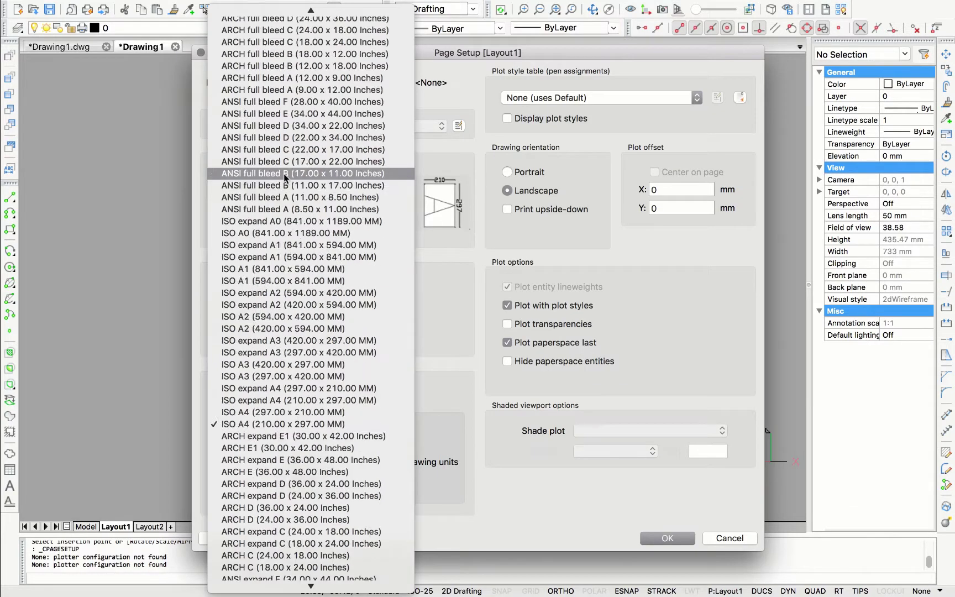
pyautogui.click(247, 48)
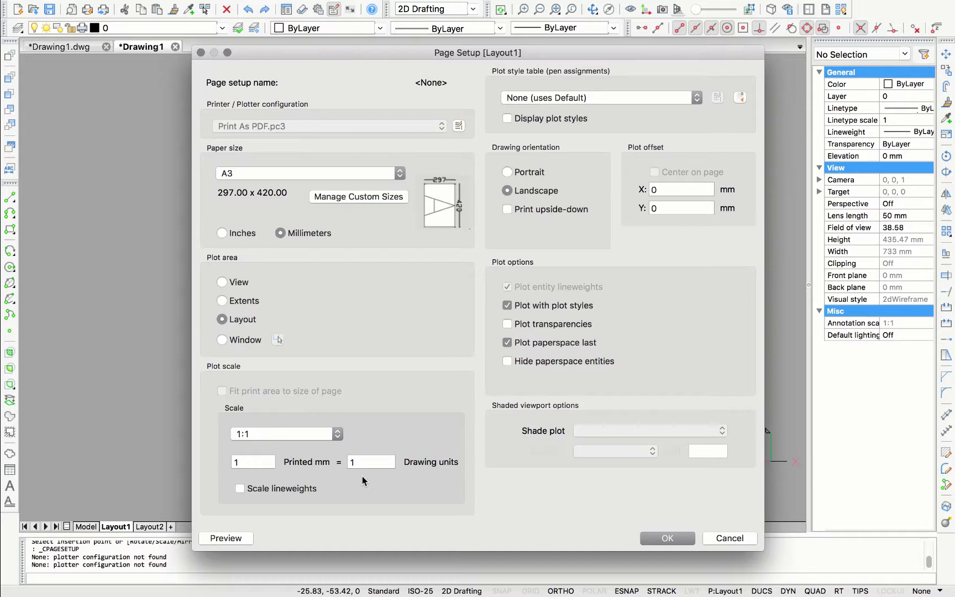
# - Apply the A3 setup, then move the 41 title block objects from the dashed corner to the page's lower-left corner
pyautogui.click(652, 536)
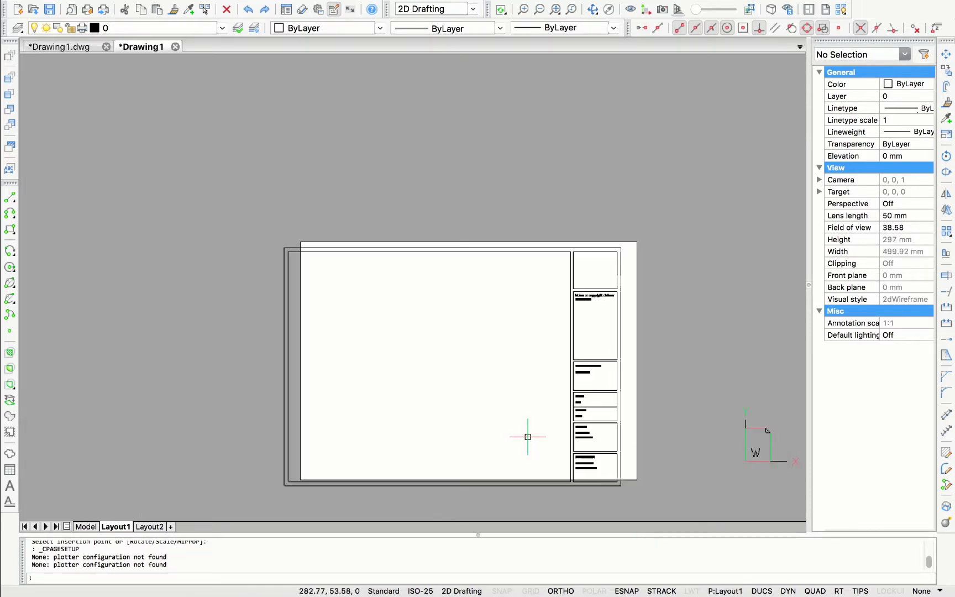
pyautogui.scroll(2, 528, 437)
pyautogui.moveTo(612, 458); pyautogui.dragTo(214, 192)
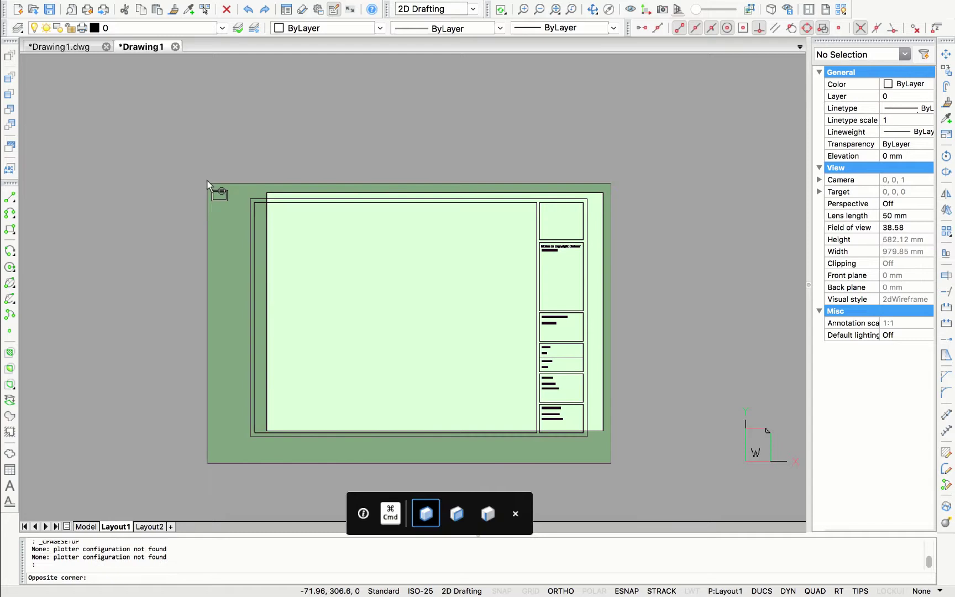
pyautogui.scroll(5, 243, 440)
pyautogui.scroll(3, 249, 452)
pyautogui.write('m')
pyautogui.press('Return')
pyautogui.click(263, 443)
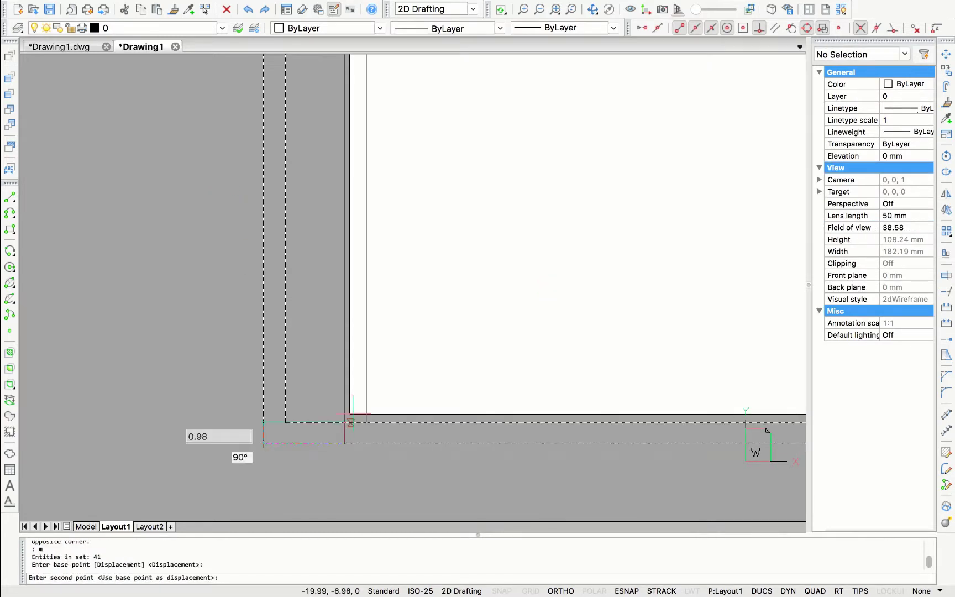
pyautogui.press('F8')
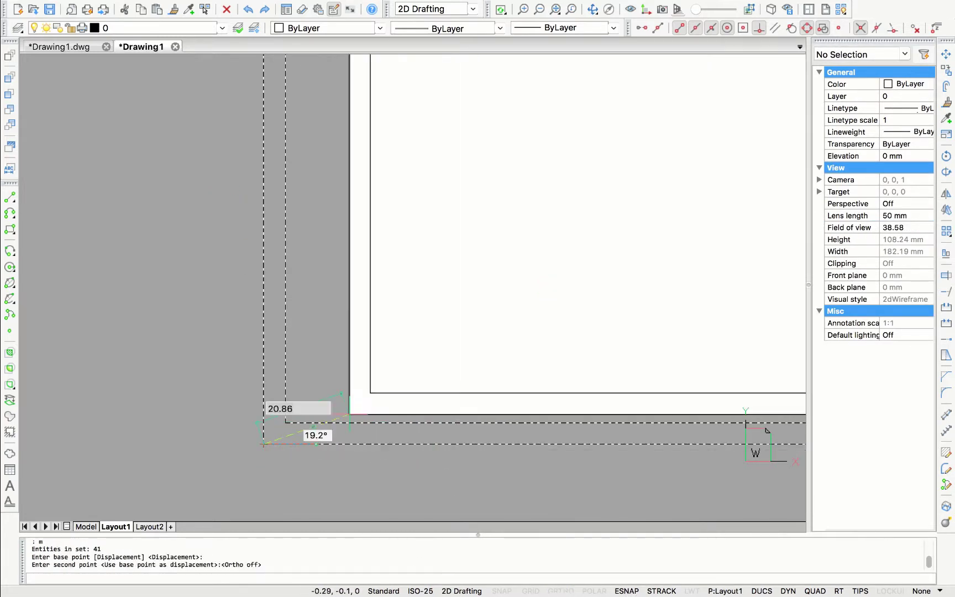
pyautogui.click(349, 413)
# - Pan and zoom to check the title block now fits the A3 sheet
pyautogui.scroll(-4, 351, 346)
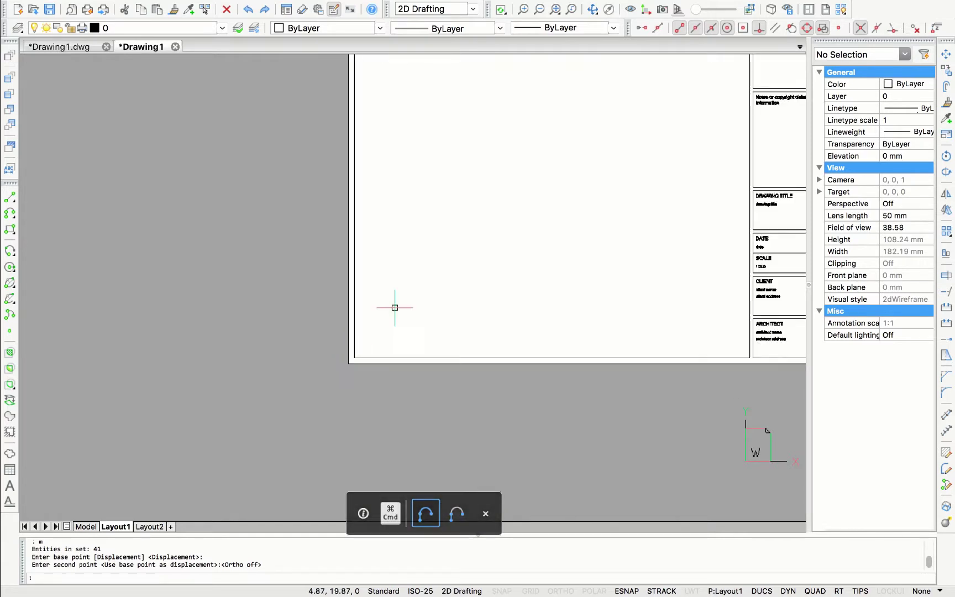
pyautogui.moveTo(496, 275); pyautogui.dragTo(358, 387, button='middle')
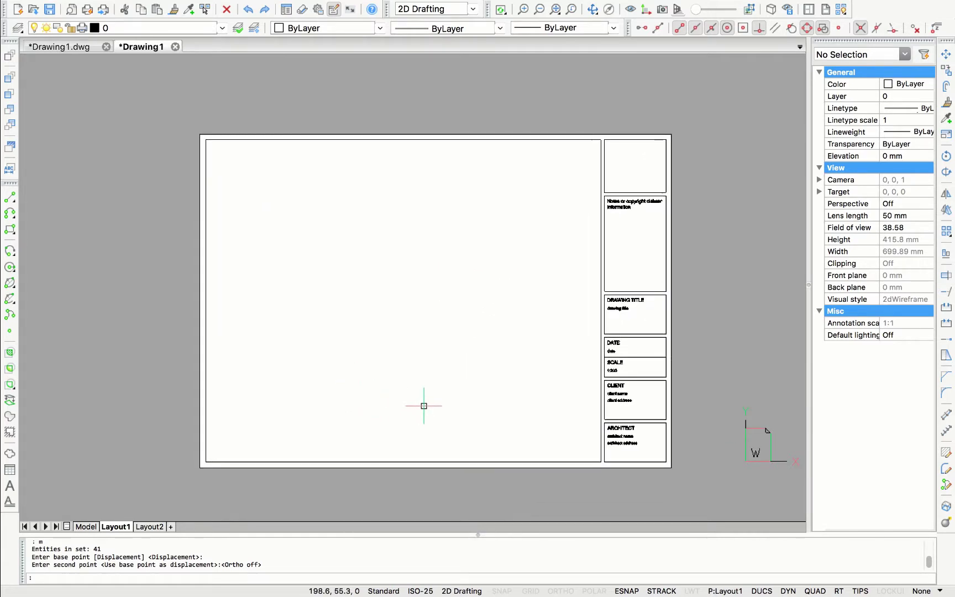
pyautogui.scroll(2, 422, 409)
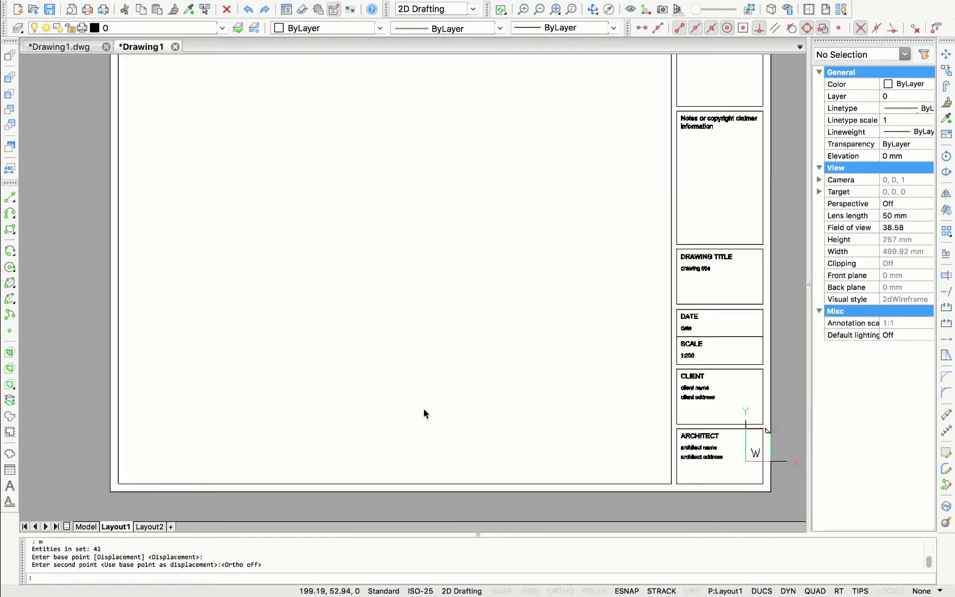
pyautogui.scroll(-2, 423, 413)
pyautogui.moveTo(431, 326)
pyautogui.mouseDown(button='middle')
pyautogui.moveTo(428, 334)
pyautogui.moveTo(418, 324)
pyautogui.mouseUp(button='middle')
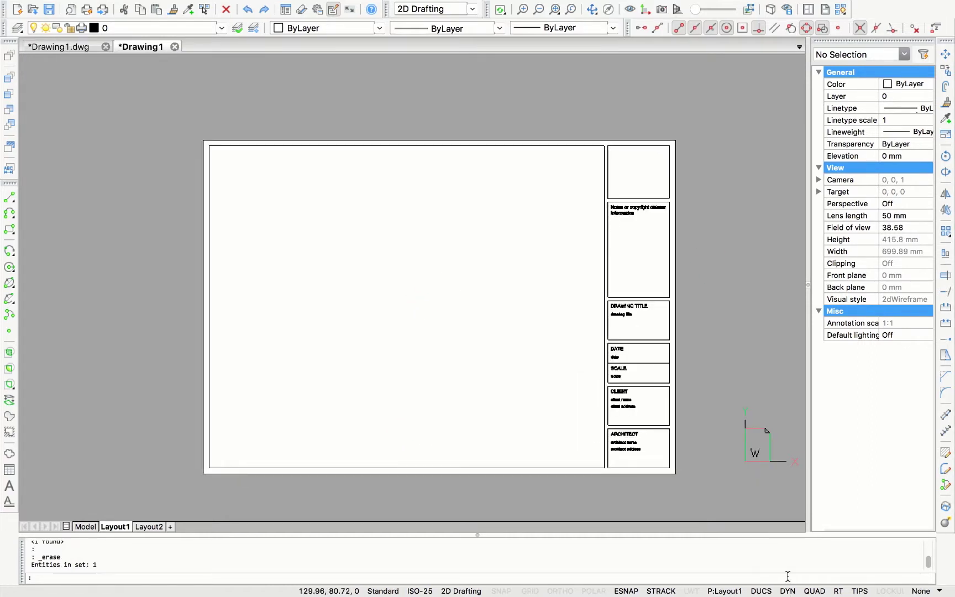
# - Create a viewport from the Quad spanning the drawing area's top-left to bottom-right corners
pyautogui.rightClick(537, 384)
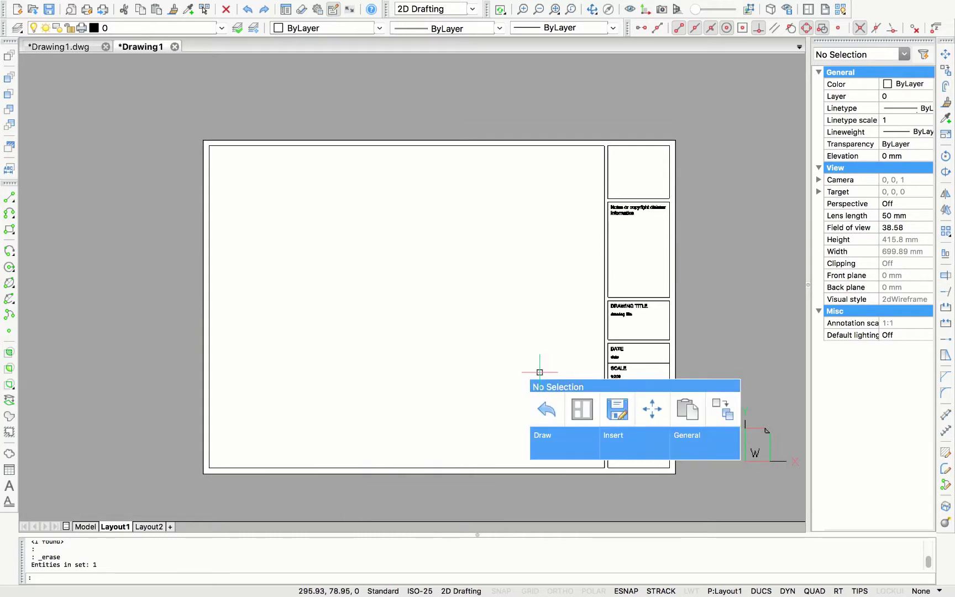
pyautogui.rightClick(464, 370)
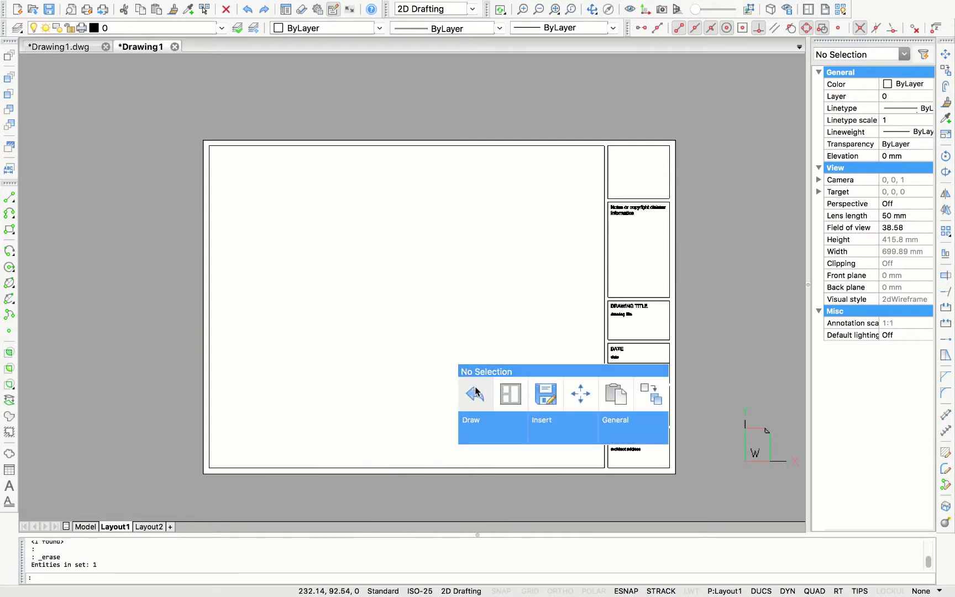
pyautogui.click(511, 394)
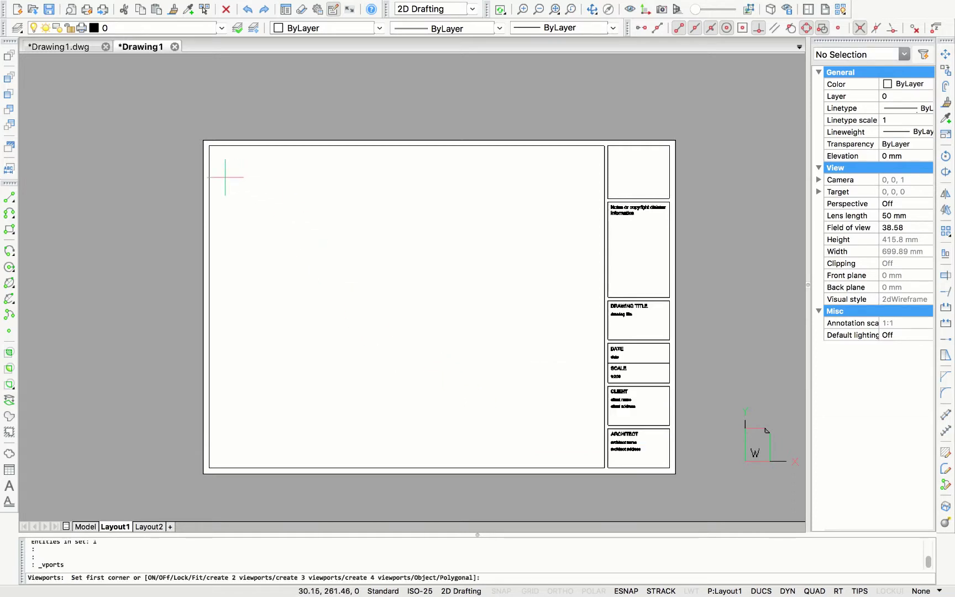
pyautogui.click(209, 146)
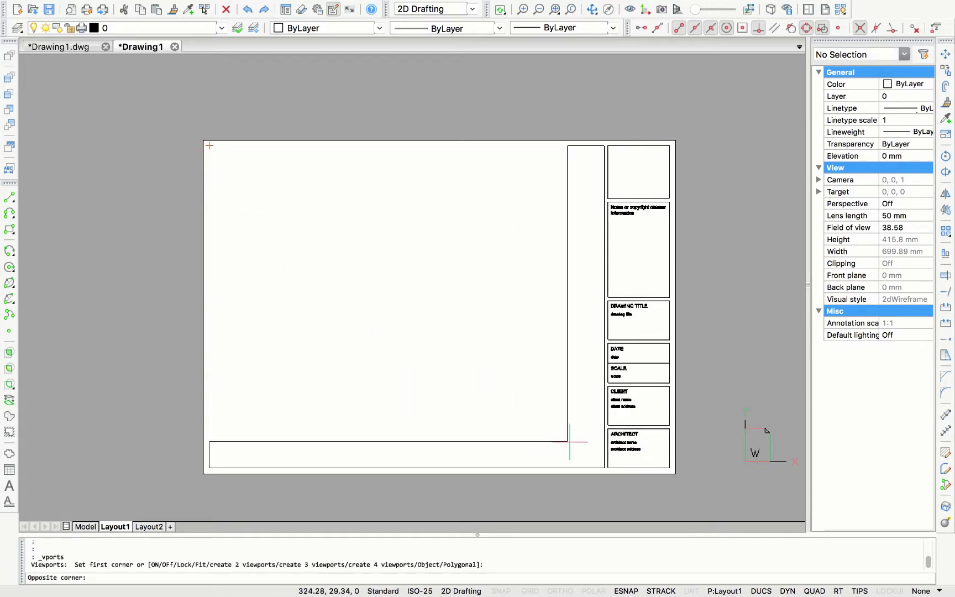
pyautogui.click(604, 468)
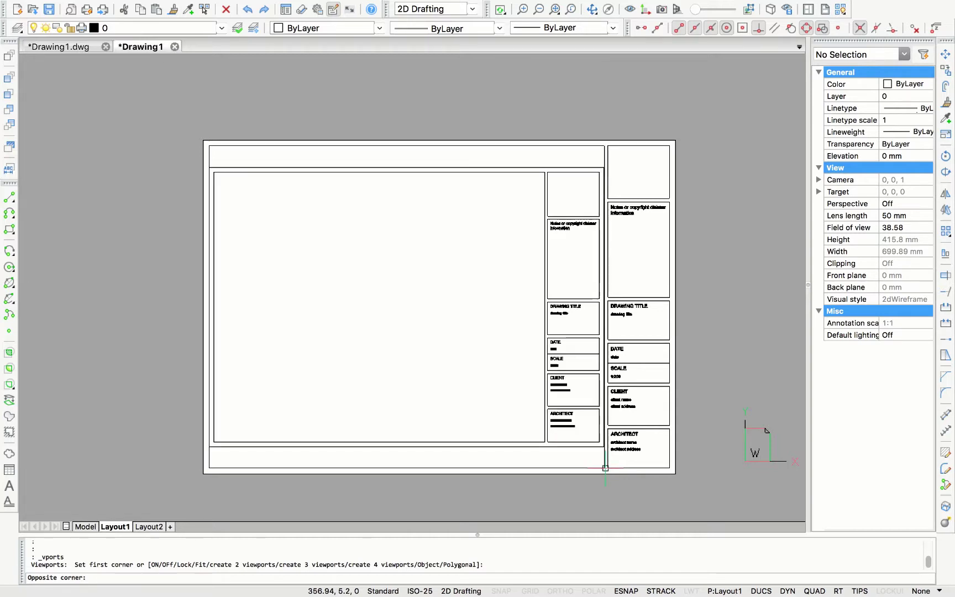
# - Inside the viewport, zoom and pan to frame the model's title-block drawing, then return to the sheet
pyautogui.doubleClick(359, 361)
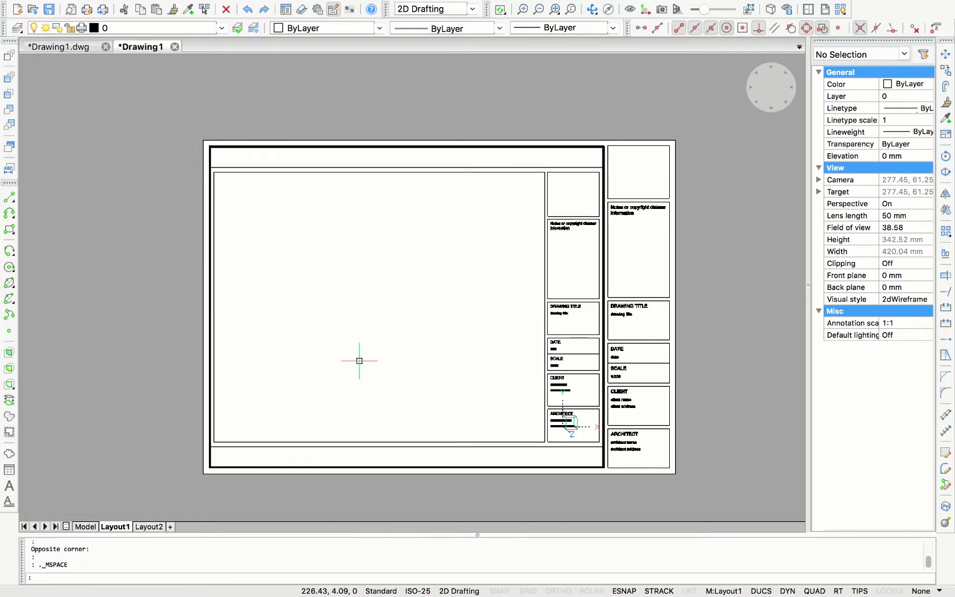
pyautogui.scroll(-3, 359, 361)
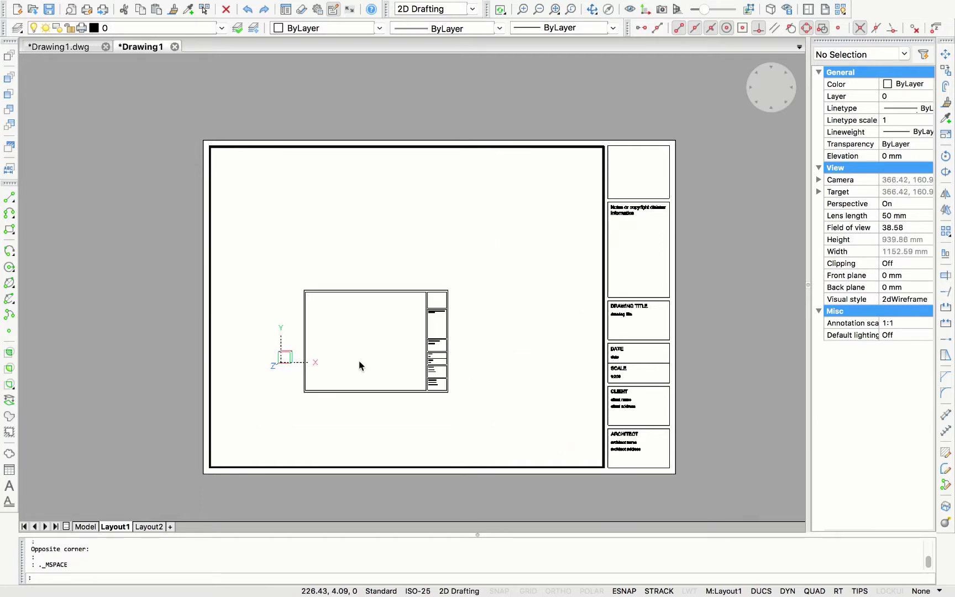
pyautogui.scroll(1, 359, 360)
pyautogui.moveTo(359, 361); pyautogui.dragTo(369, 351, button='middle')
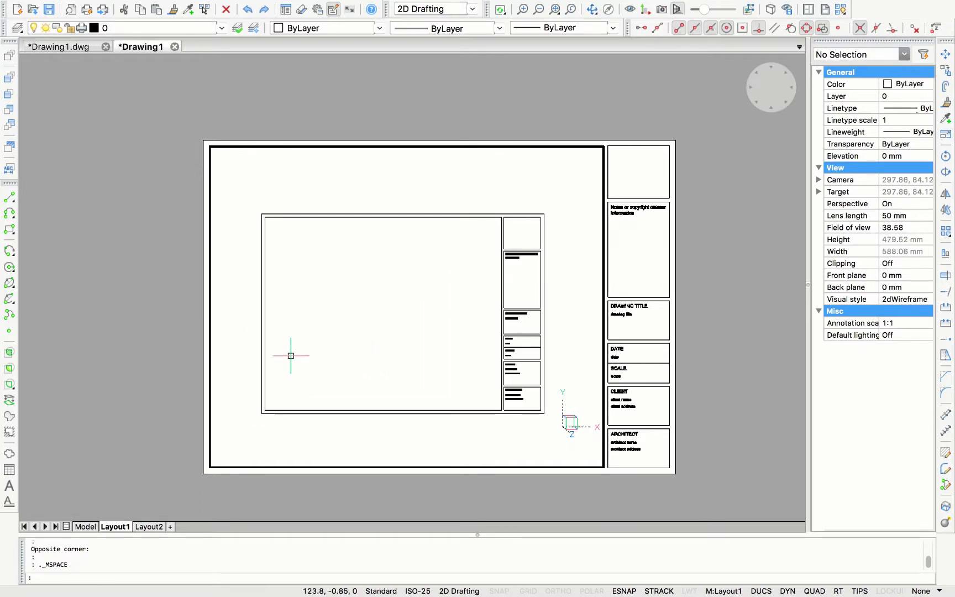
pyautogui.doubleClick(132, 362)
pyautogui.scroll(-1, 424, 379)
pyautogui.scroll(1, 468, 385)
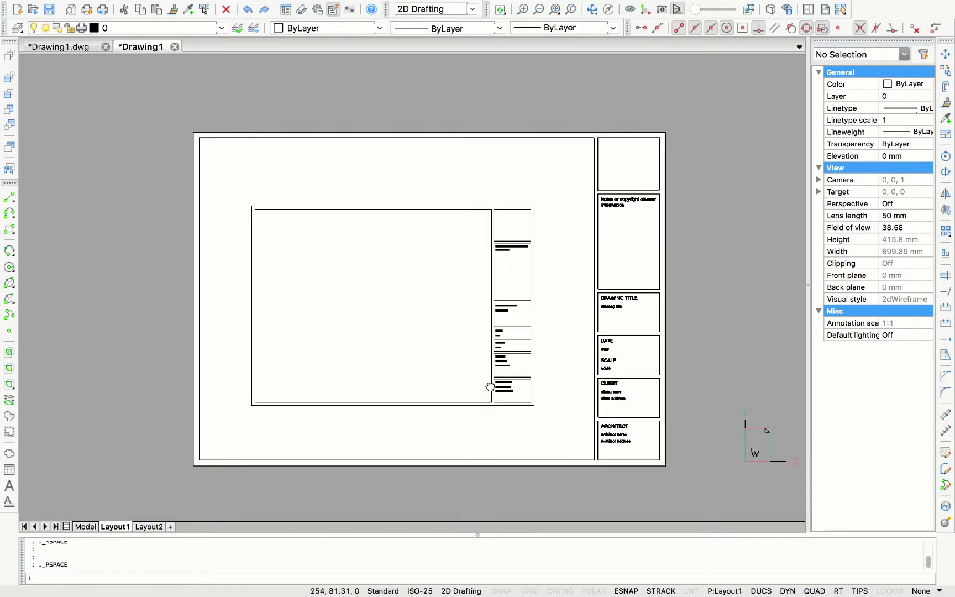
# - On Layout2, set the Page Setup paper size to A2 and apply it
pyautogui.click(153, 526)
pyautogui.rightClick(147, 489)
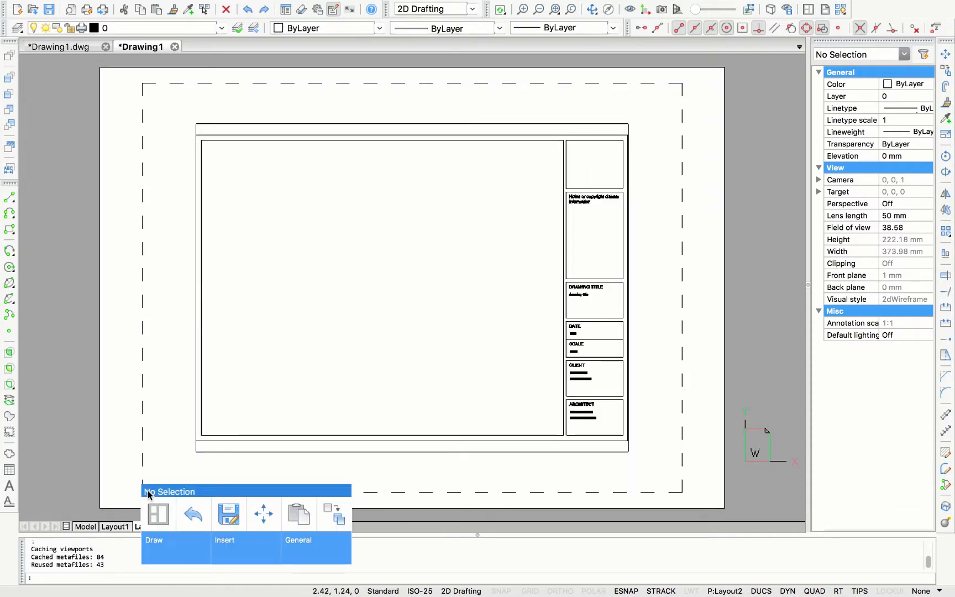
pyautogui.moveTo(108, 463); pyautogui.dragTo(147, 526)
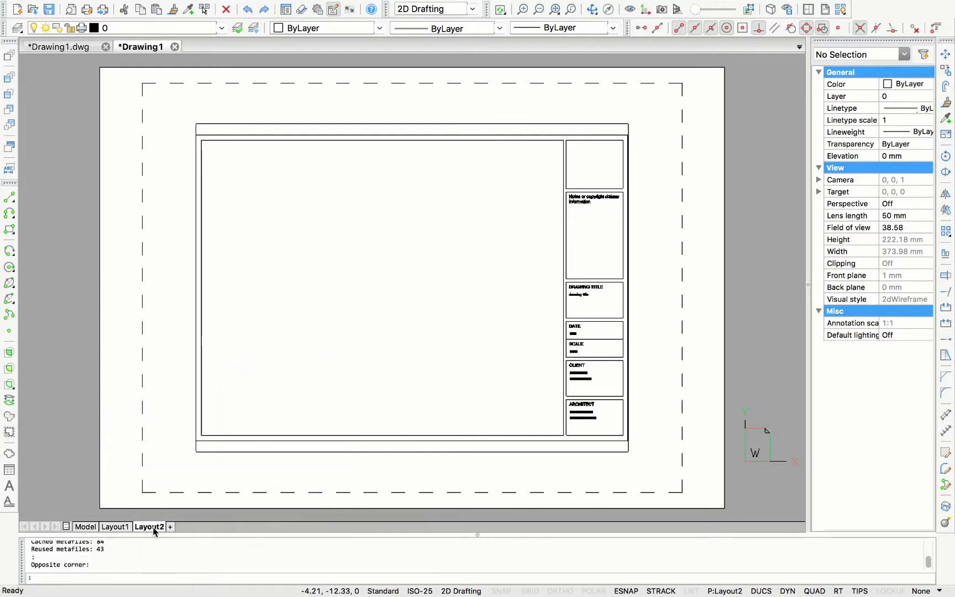
pyautogui.rightClick(154, 532)
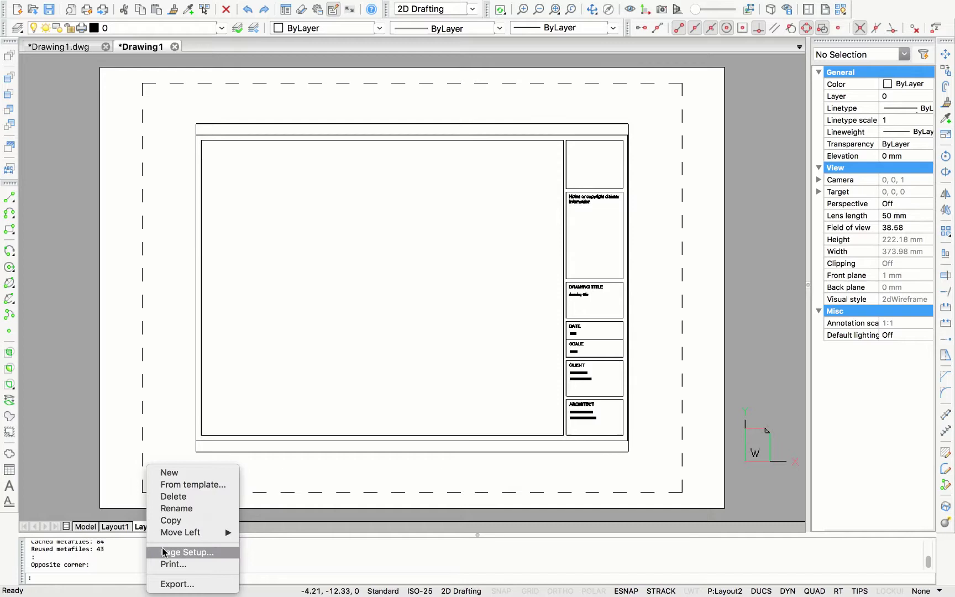
pyautogui.click(164, 550)
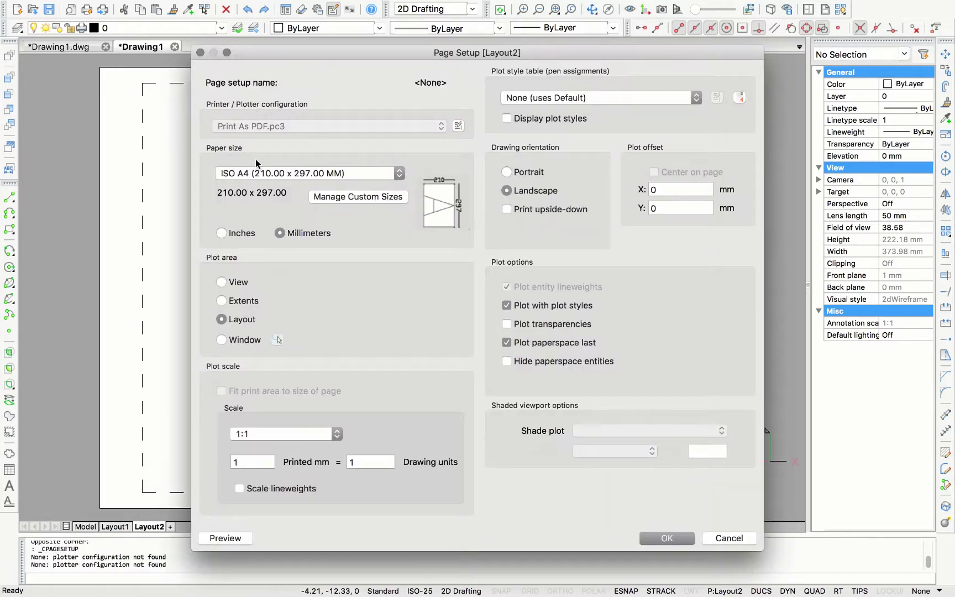
pyautogui.click(258, 173)
pyautogui.scroll(-10, 256, 174)
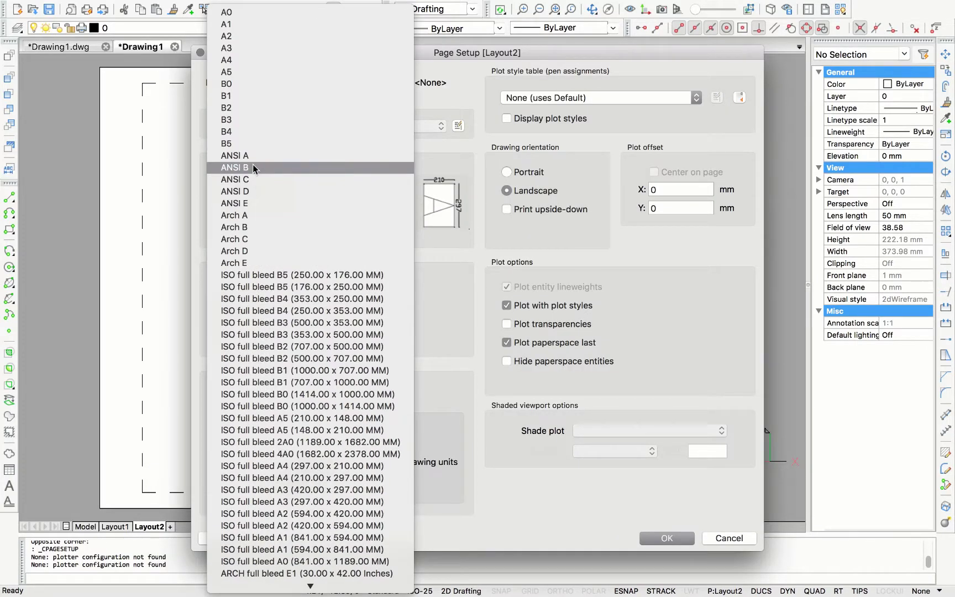
pyautogui.click(229, 35)
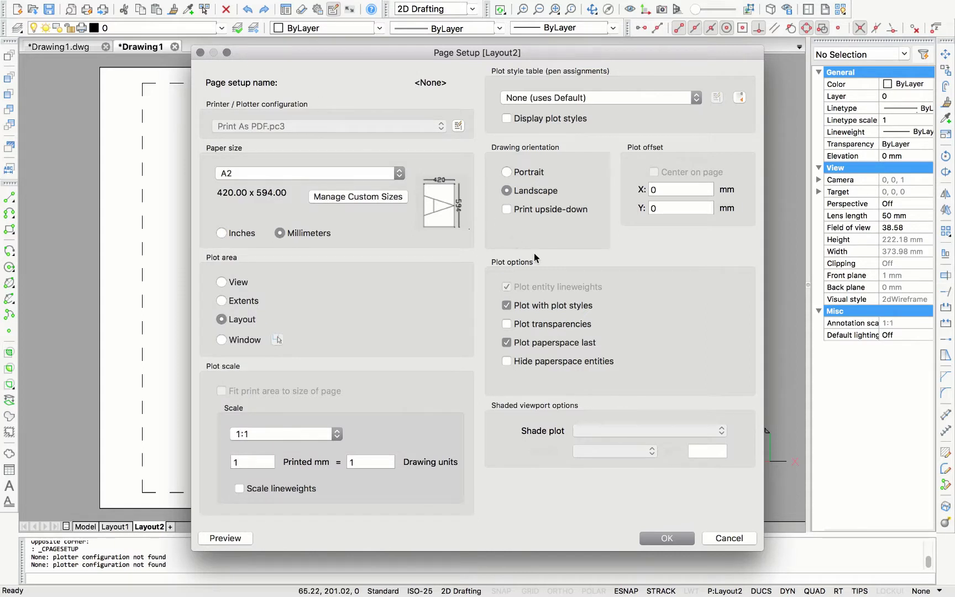
pyautogui.click(667, 538)
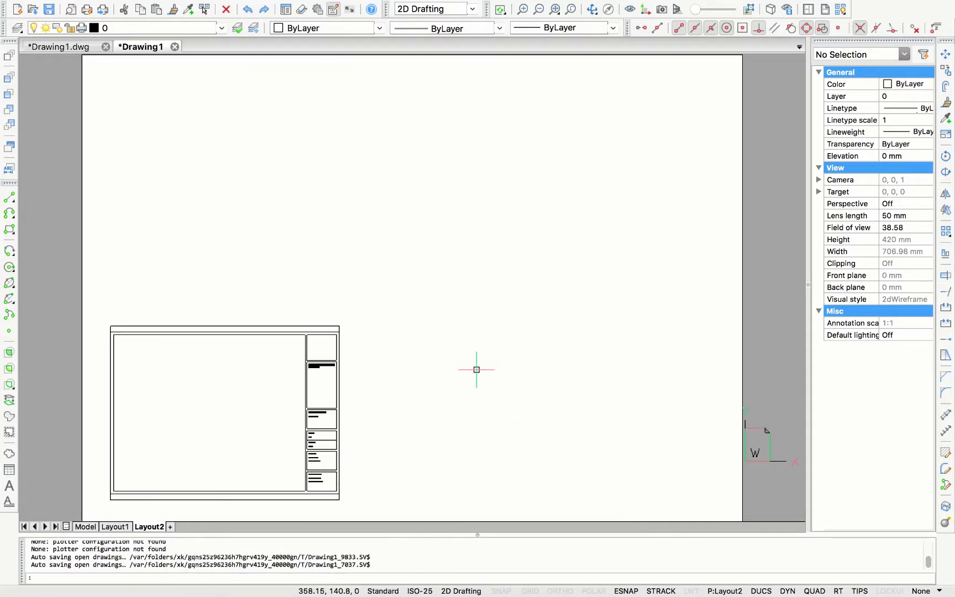
# - Delete the existing viewport on Layout2's A2 sheet
pyautogui.scroll(-2, 477, 366)
pyautogui.moveTo(461, 400); pyautogui.dragTo(450, 353, button='middle')
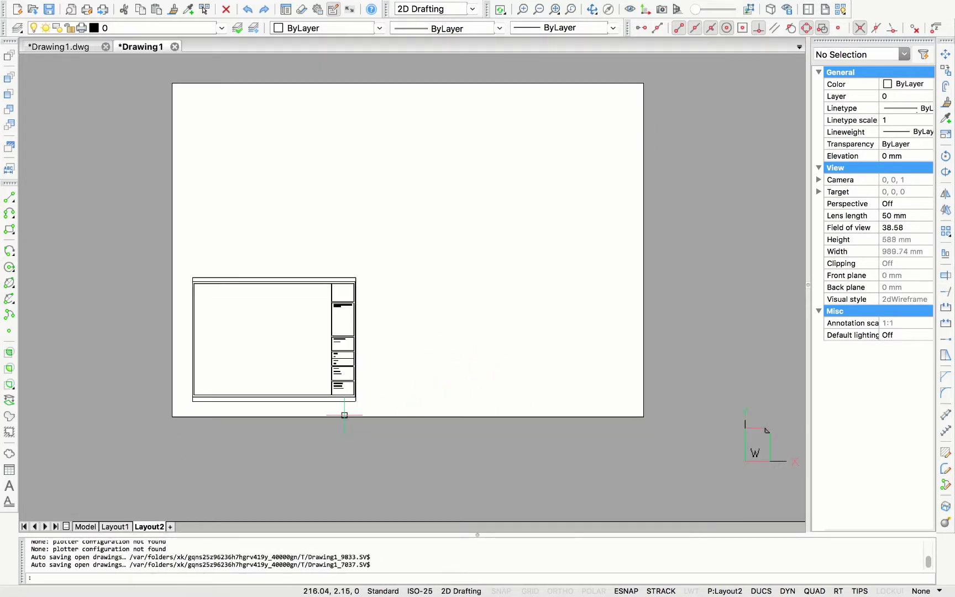
pyautogui.scroll(2, 348, 422)
pyautogui.scroll(-2, 358, 434)
pyautogui.click(323, 370)
pyautogui.click(324, 370)
pyautogui.press('Delete')
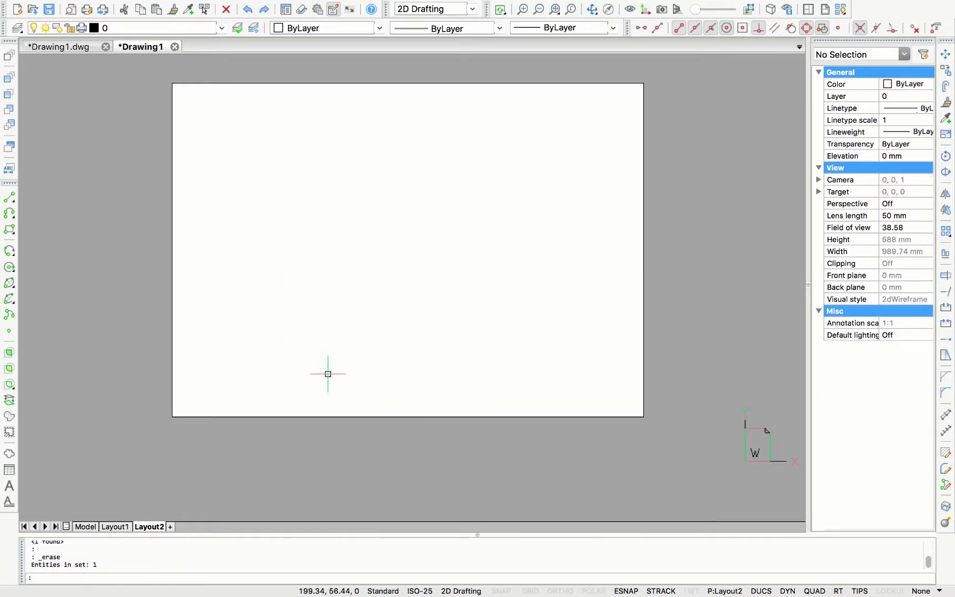
# - In model space, copy the 41 title block objects with the lower-left corner as base point
pyautogui.click(89, 526)
pyautogui.scroll(-3, 611, 468)
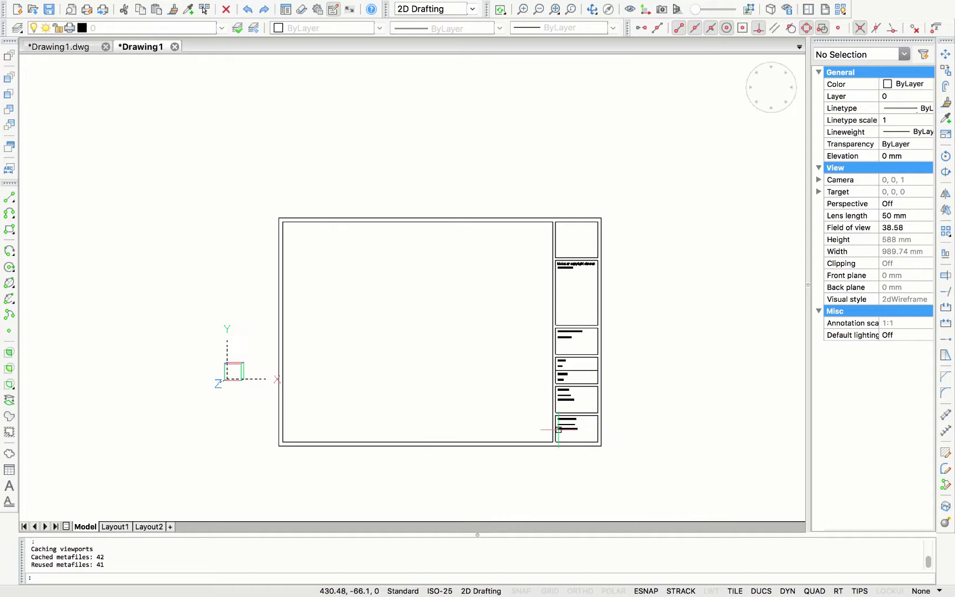
pyautogui.click(609, 465)
pyautogui.click(338, 231)
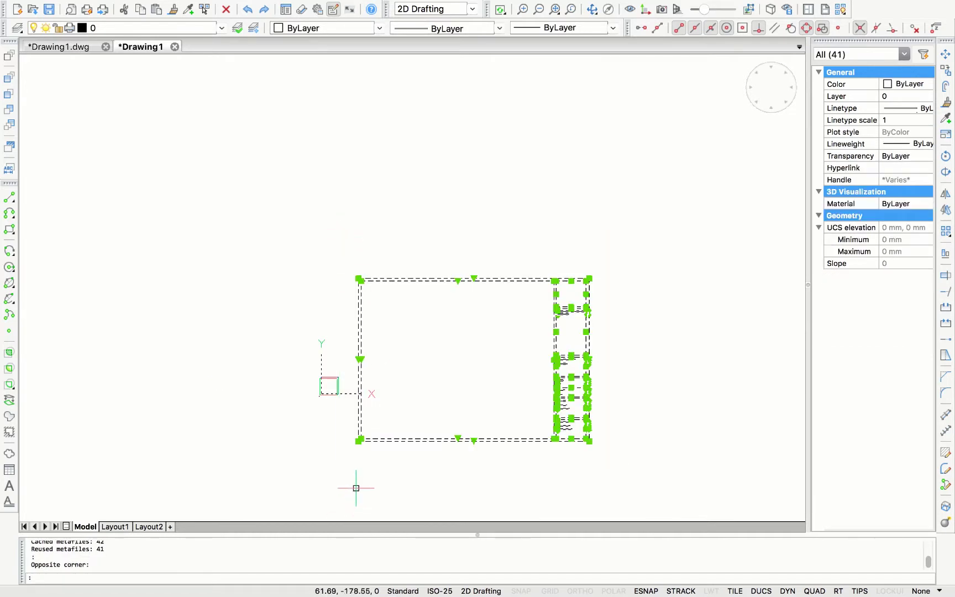
pyautogui.scroll(2, 356, 487)
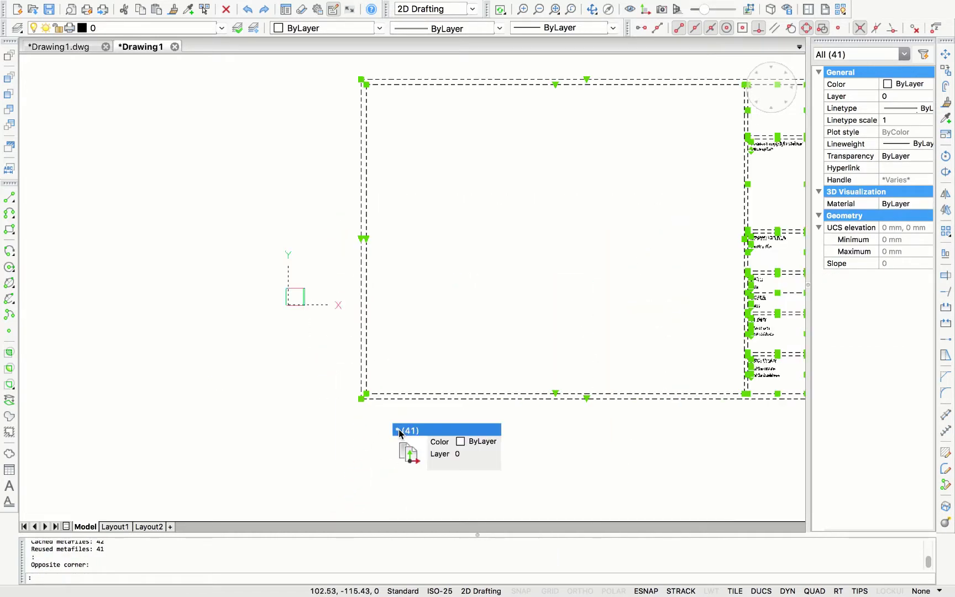
pyautogui.hotkey('ctrl', 'shift', 'c')
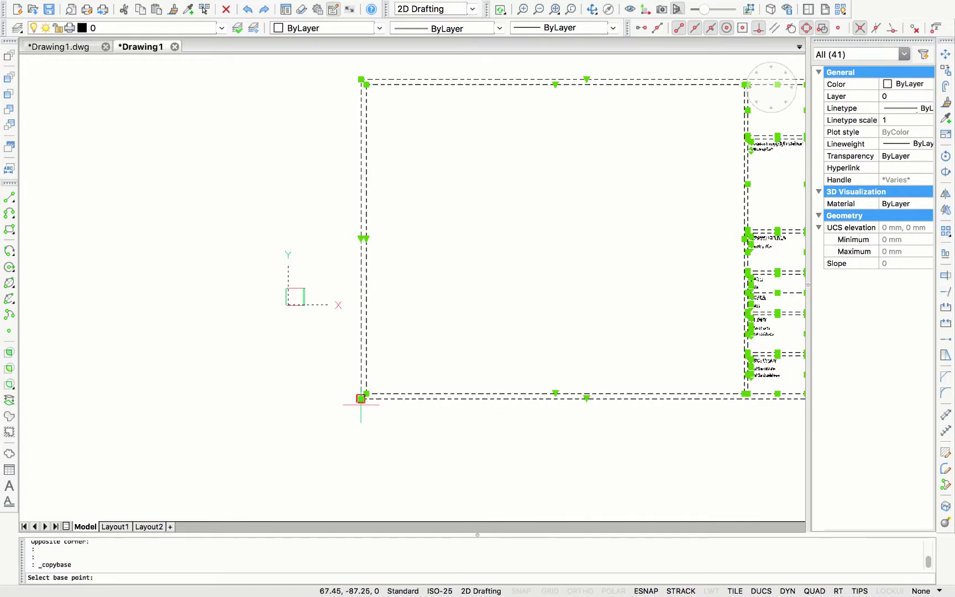
pyautogui.click(356, 406)
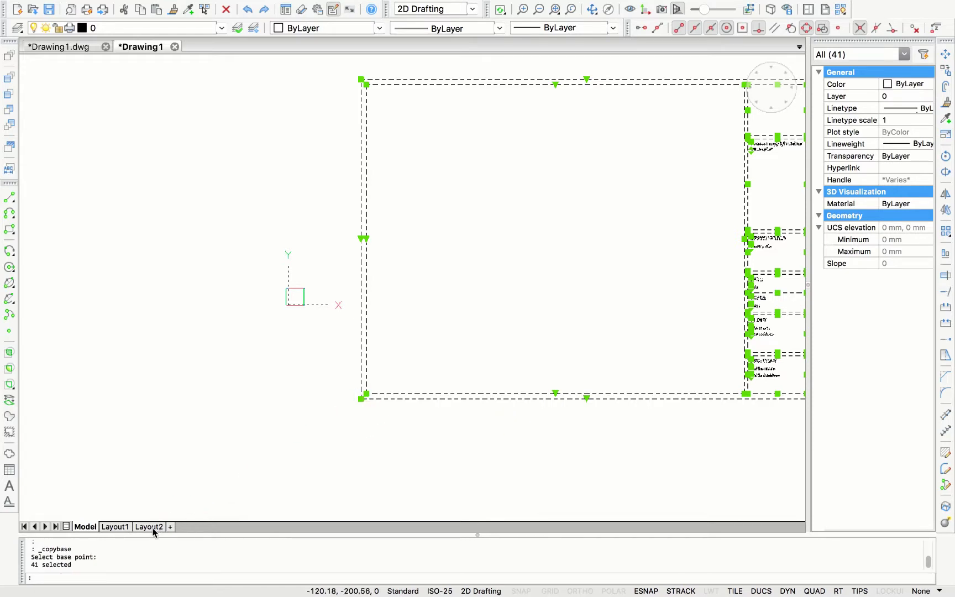
# - Paste the title block onto Layout2 at the page's lower-left corner
pyautogui.click(152, 526)
pyautogui.hotkey('ctrl', 'v')
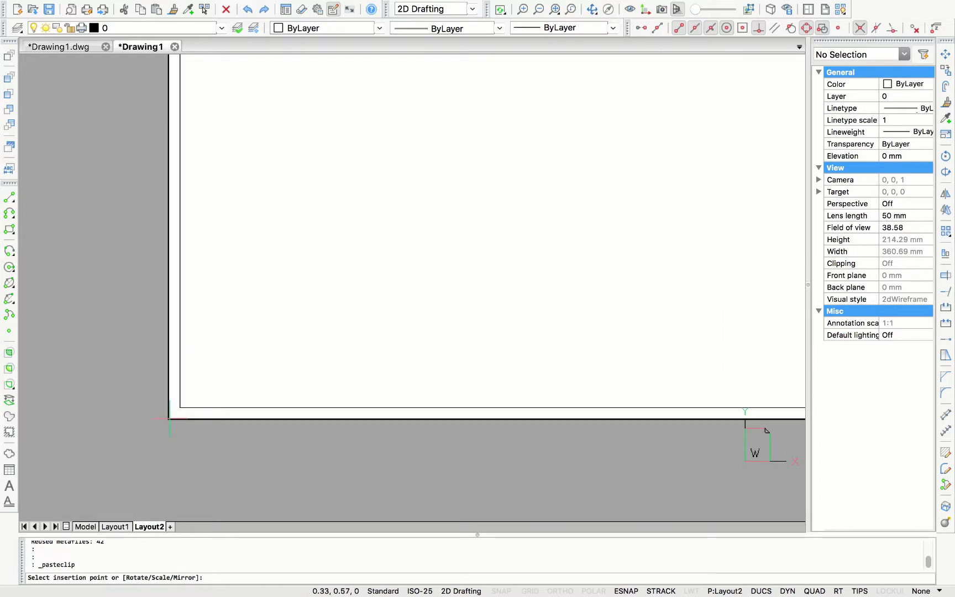
pyautogui.click(170, 418)
# - Crossing-select the title block and STRETCH its right info column about 172 to the sheet's right edge
pyautogui.scroll(-2, 362, 443)
pyautogui.moveTo(530, 421); pyautogui.dragTo(457, 418, button='middle')
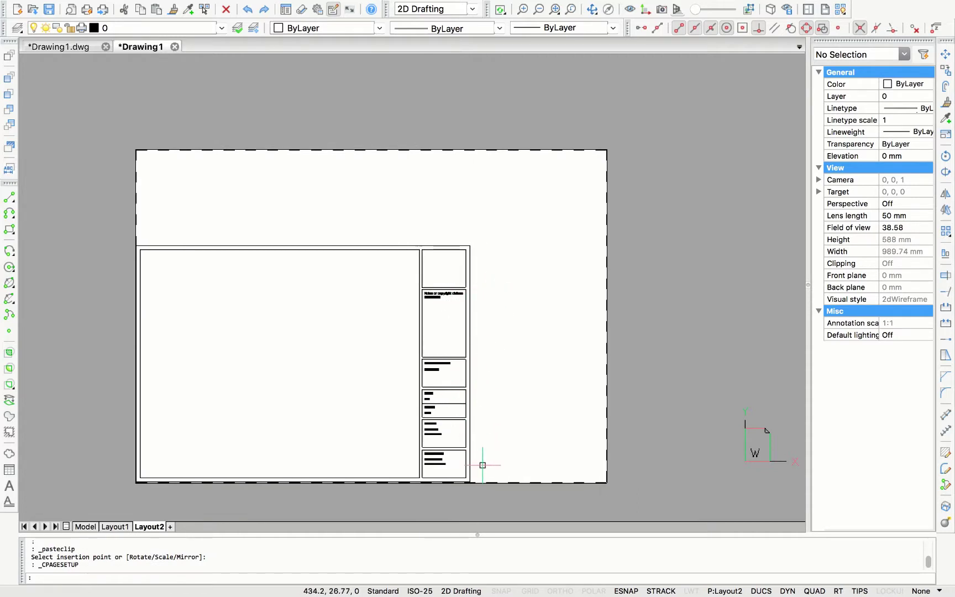
pyautogui.scroll(-1, 480, 497)
pyautogui.scroll(3, 479, 500)
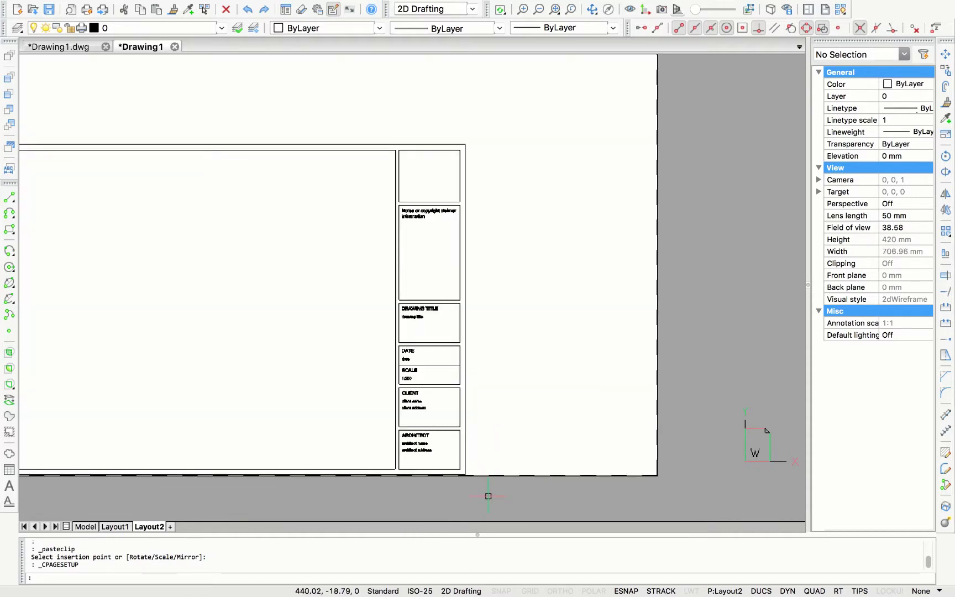
pyautogui.click(488, 496)
pyautogui.click(380, 133)
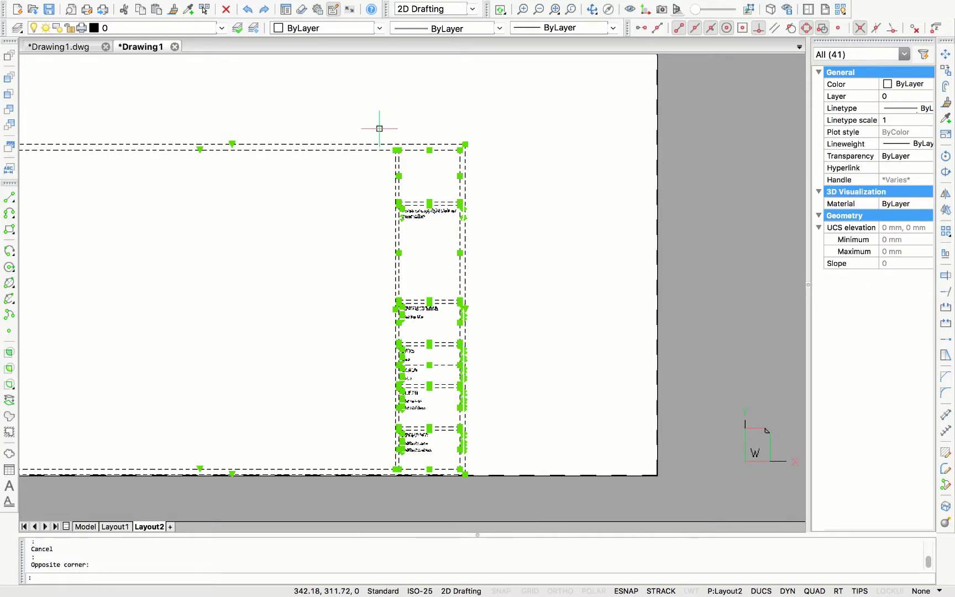
pyautogui.write('STRETCH')
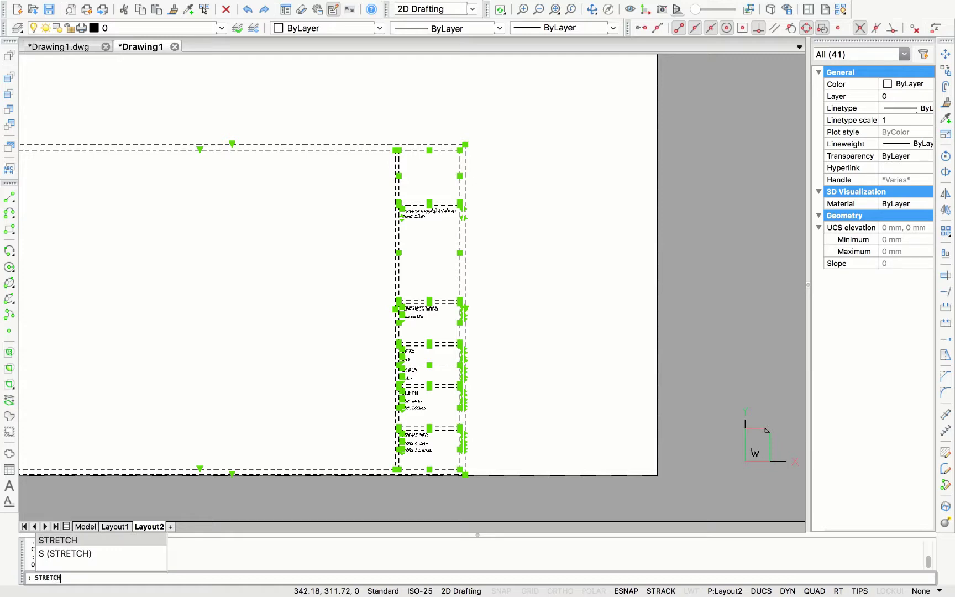
pyautogui.press('Return')
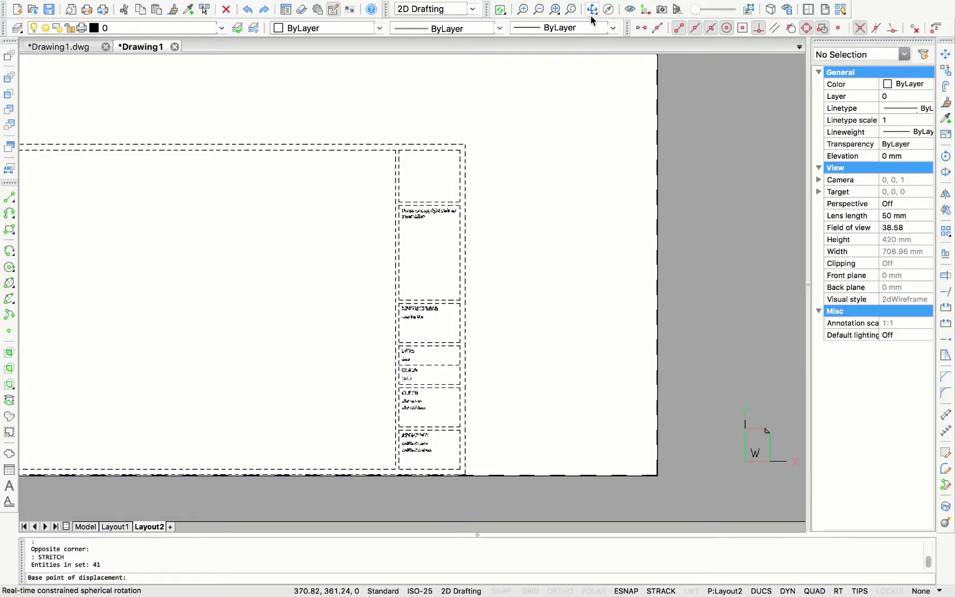
pyautogui.click(464, 144)
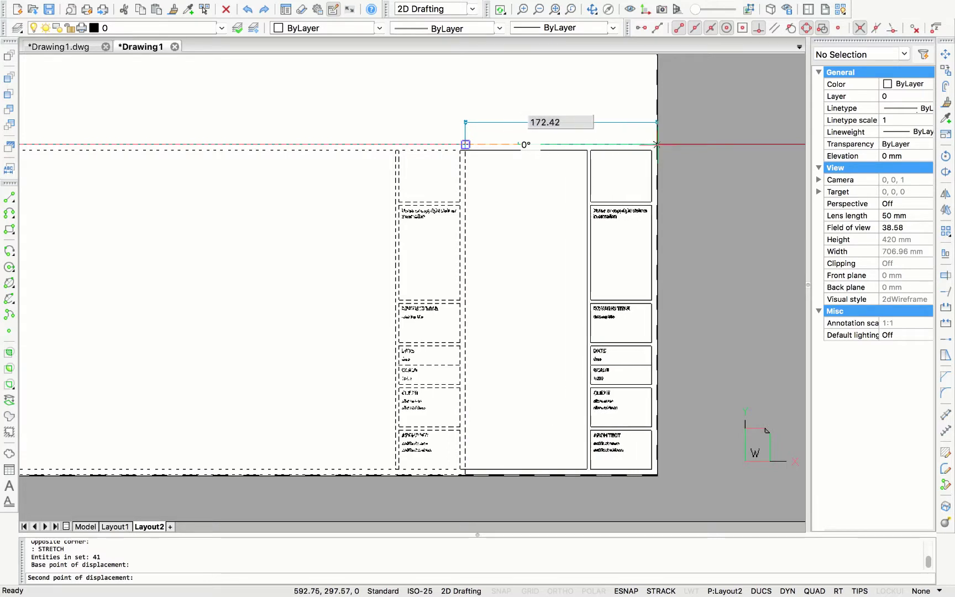
pyautogui.click(656, 144)
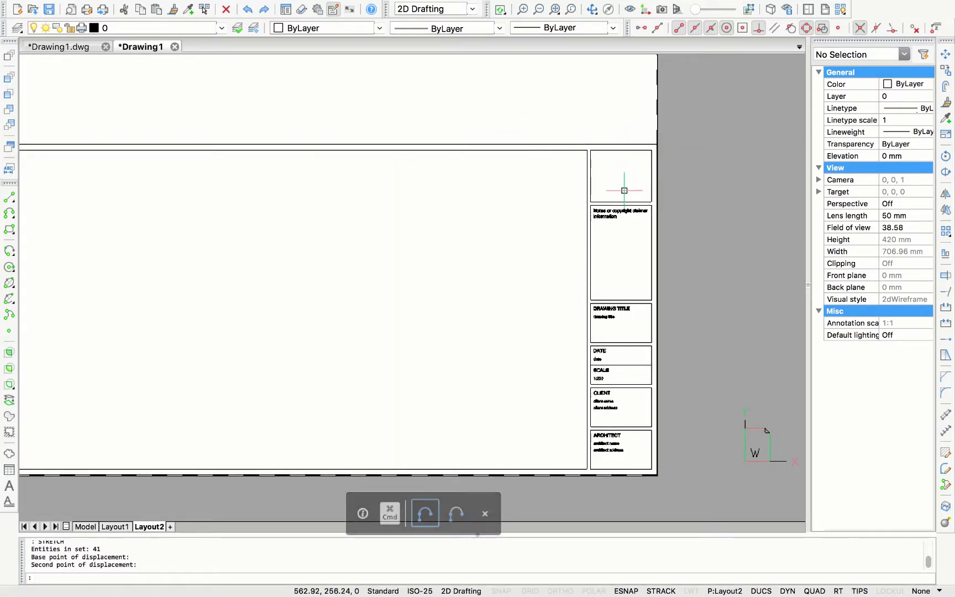
pyautogui.scroll(3, 659, 205)
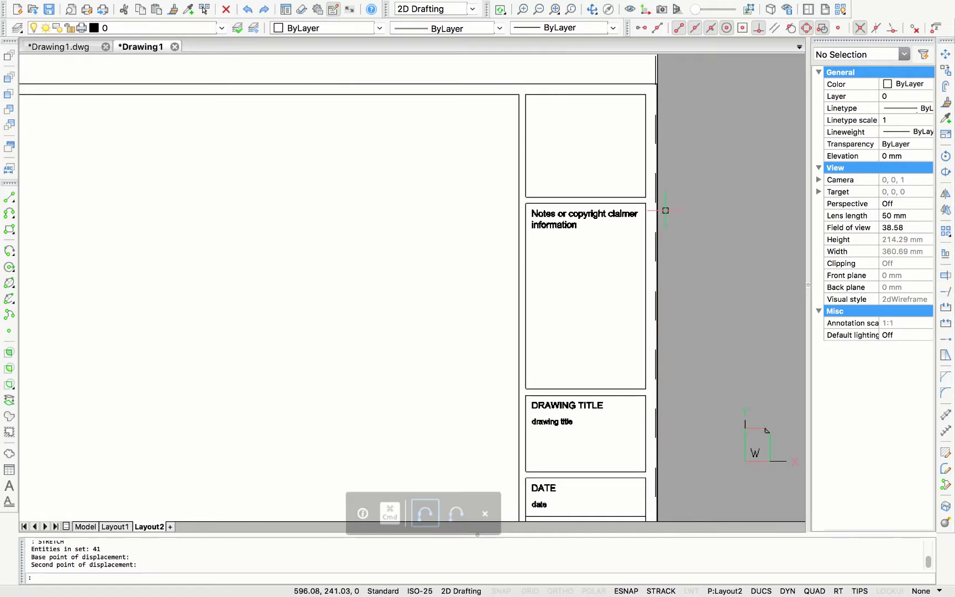
pyautogui.click(665, 210)
pyautogui.scroll(-4, 426, 156)
# - Crossing-select the 10 top-edge objects and stretch them up 121 to the sheet's top
pyautogui.click(388, 119)
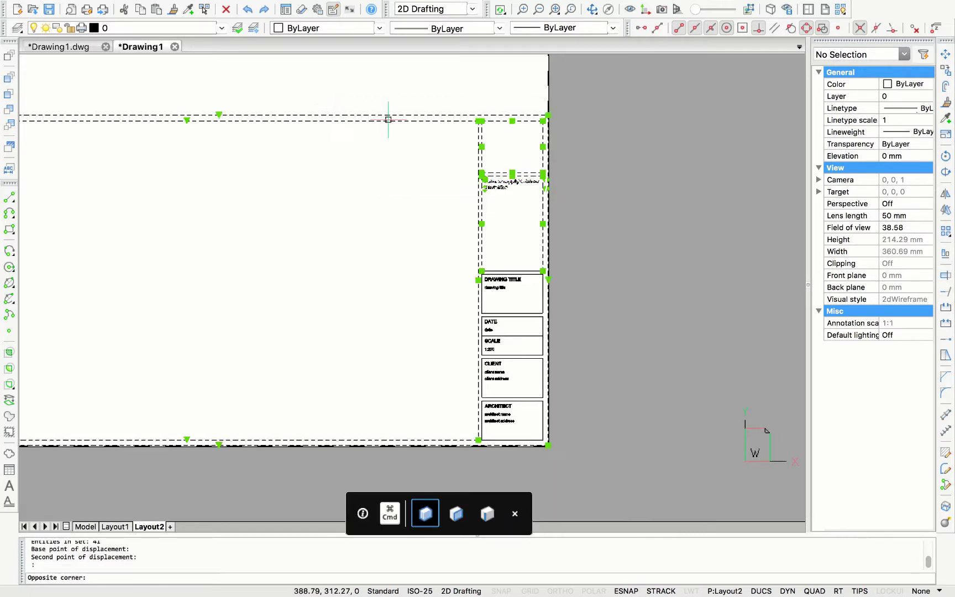
pyautogui.press('Escape')
pyautogui.scroll(4, 599, 177)
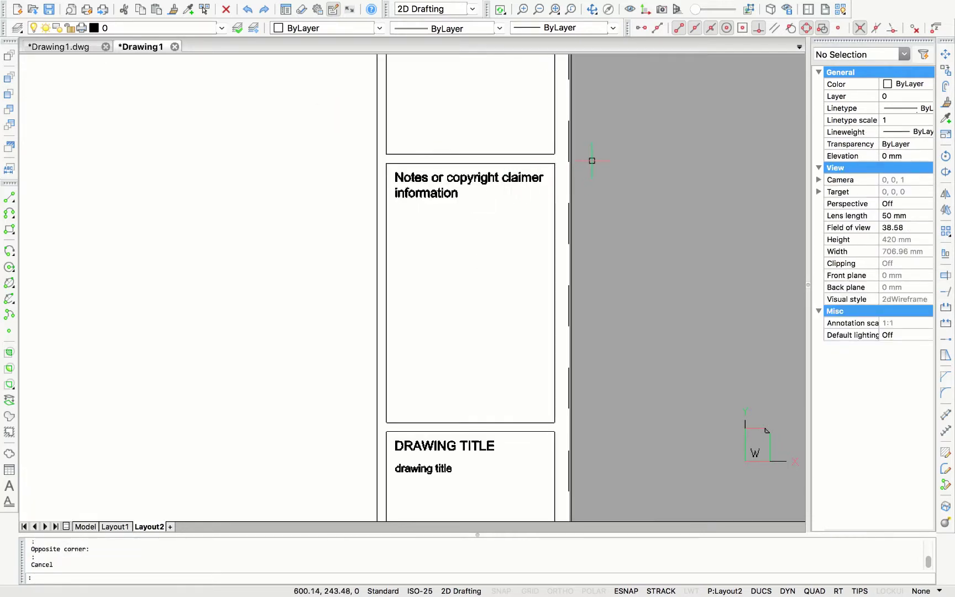
pyautogui.click(587, 170)
pyautogui.scroll(-3, 385, 125)
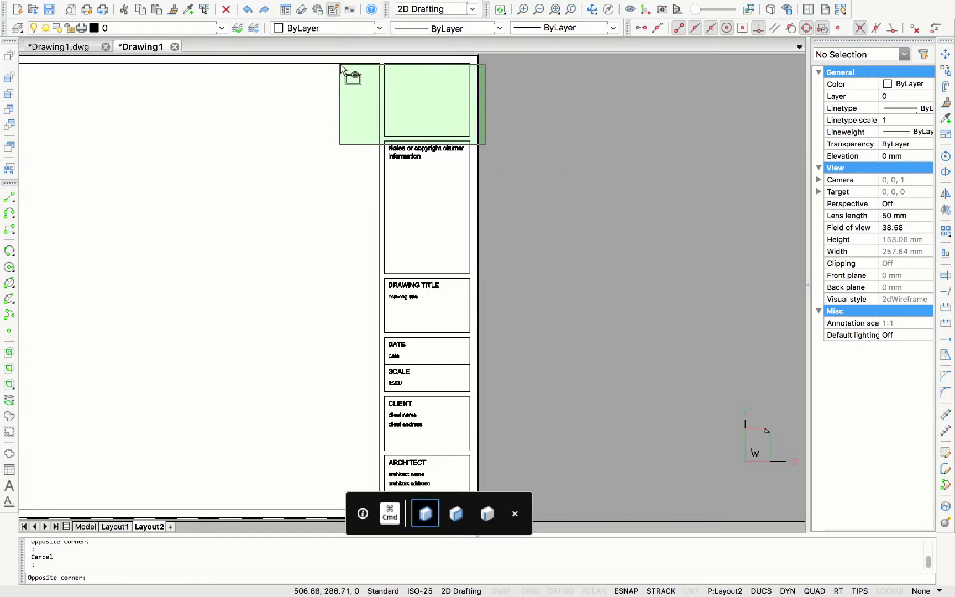
pyautogui.scroll(-4, 342, 110)
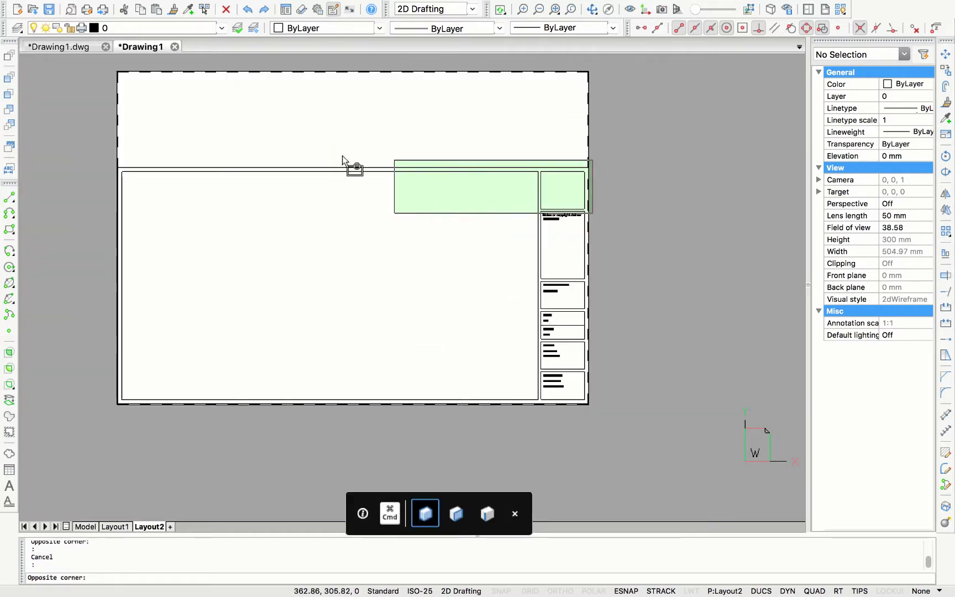
pyautogui.click(57, 131)
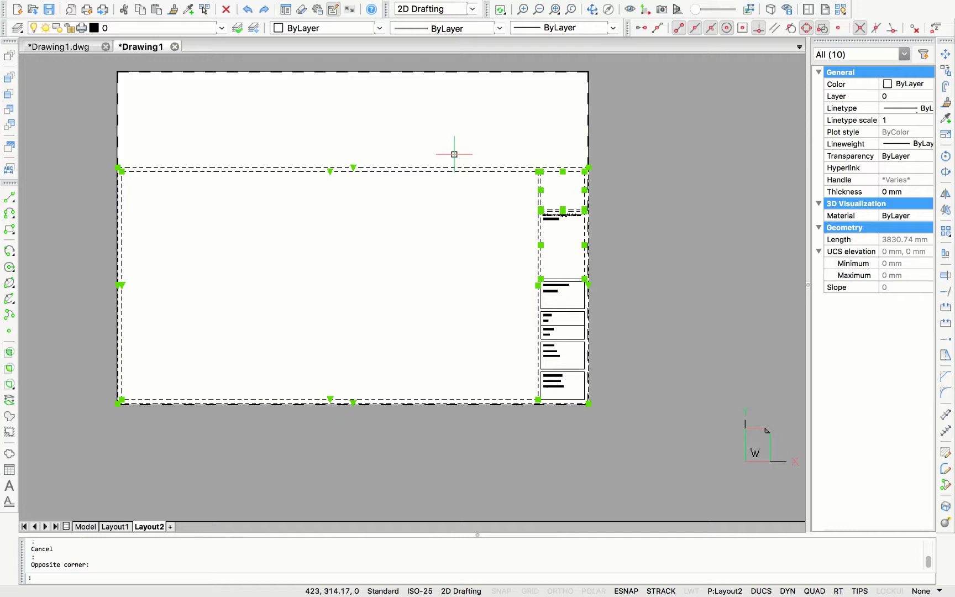
pyautogui.write('s')
pyautogui.press('Return')
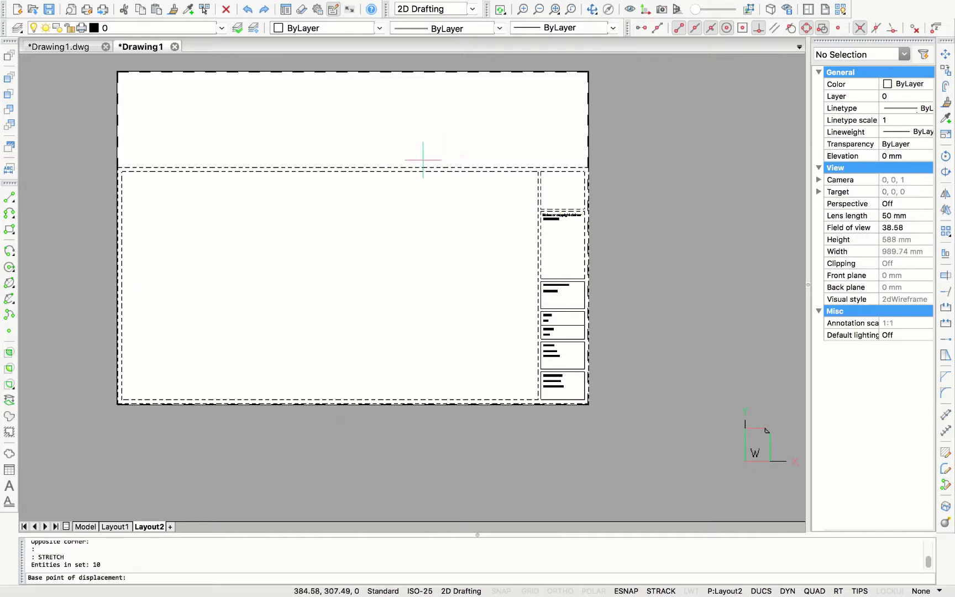
pyautogui.click(353, 166)
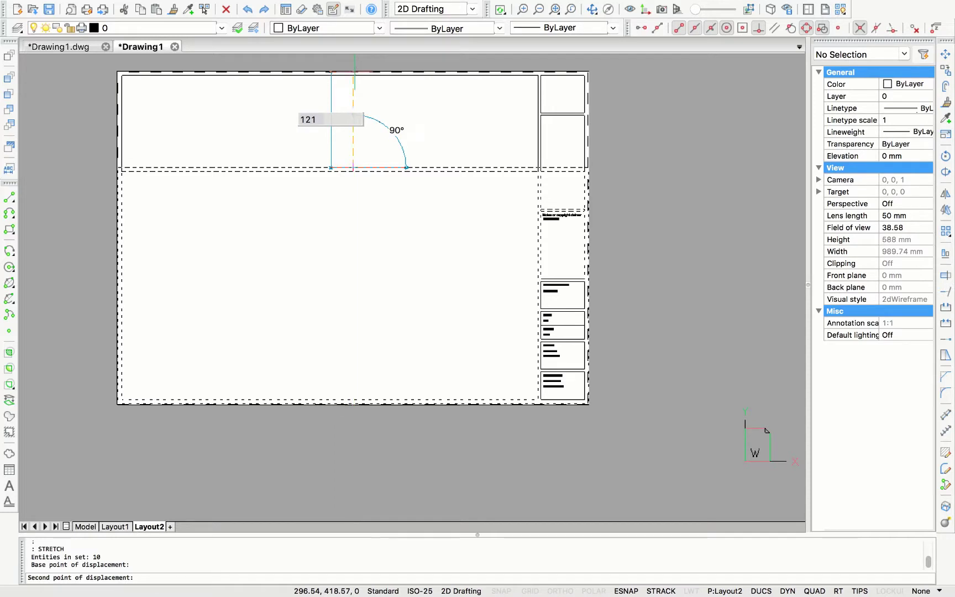
pyautogui.click(352, 72)
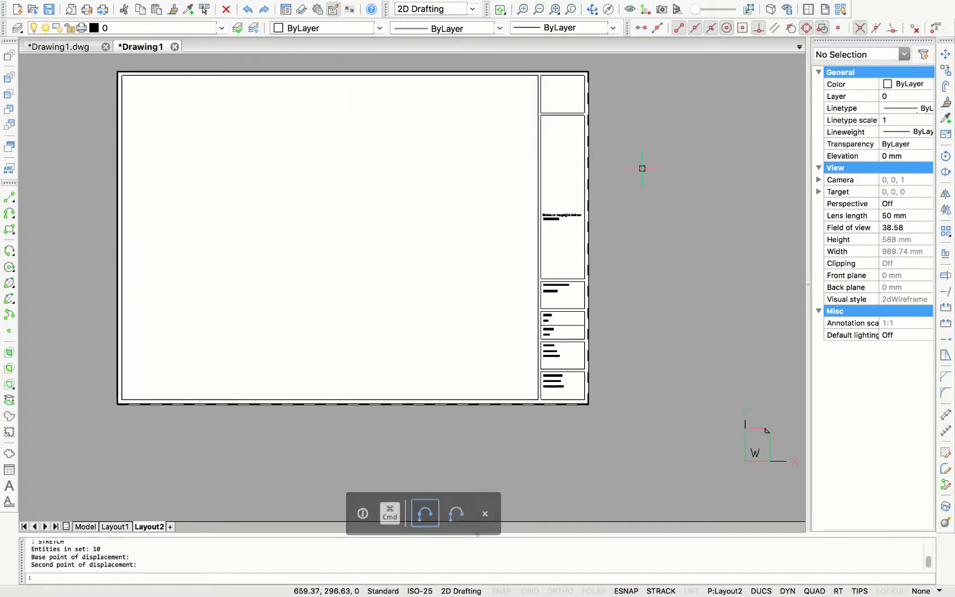
pyautogui.scroll(5, 625, 205)
# - With Ortho on, move the notes text straight up to the top of the lengthened notes box
pyautogui.moveTo(507, 273); pyautogui.dragTo(465, 252)
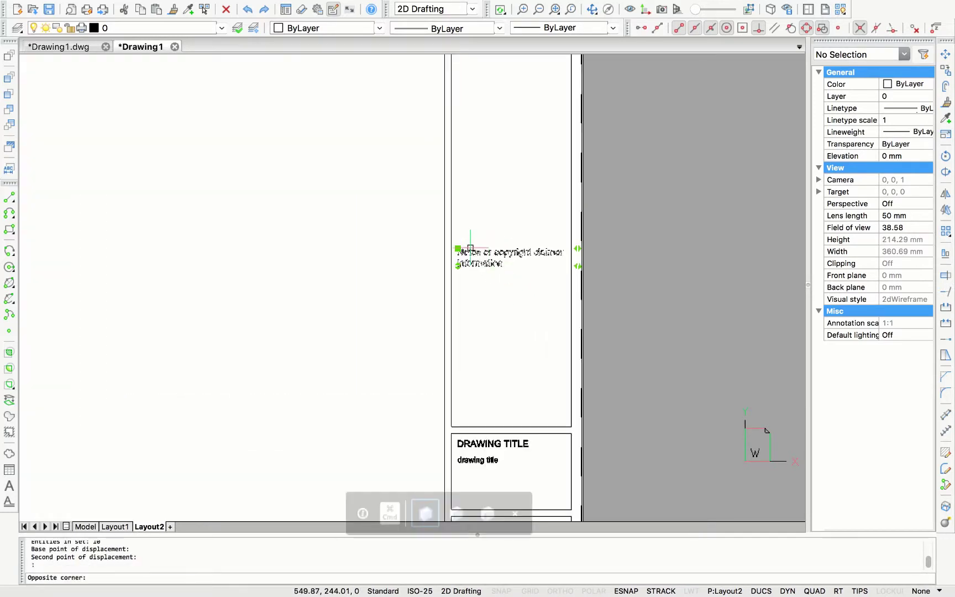
pyautogui.scroll(4, 465, 252)
pyautogui.write('m')
pyautogui.press('Return')
pyautogui.click(463, 244)
pyautogui.scroll(-5, 463, 149)
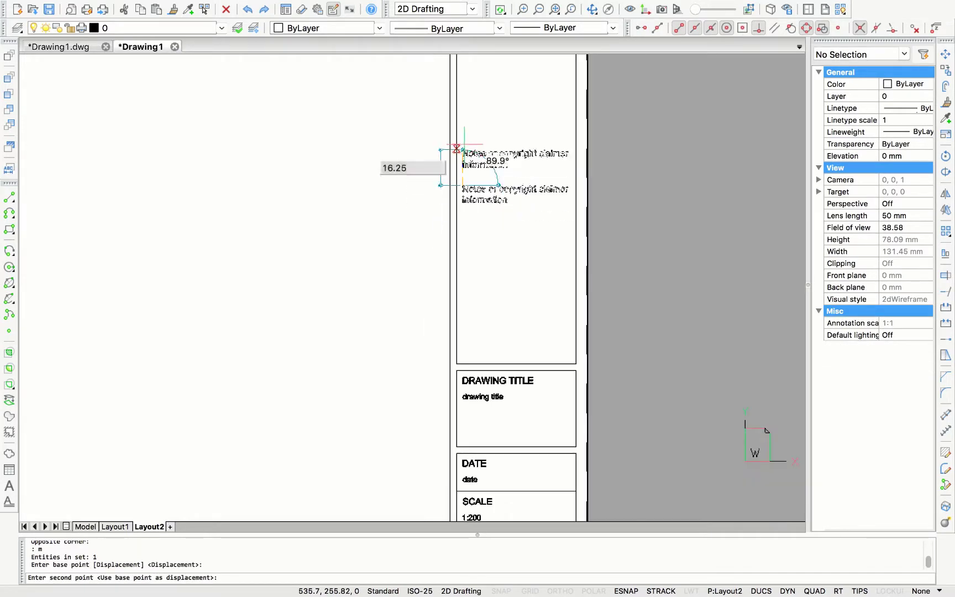
pyautogui.moveTo(468, 139); pyautogui.dragTo(478, 396, button='middle')
pyautogui.press('F8')
pyautogui.moveTo(467, 192); pyautogui.dragTo(463, 236, button='middle')
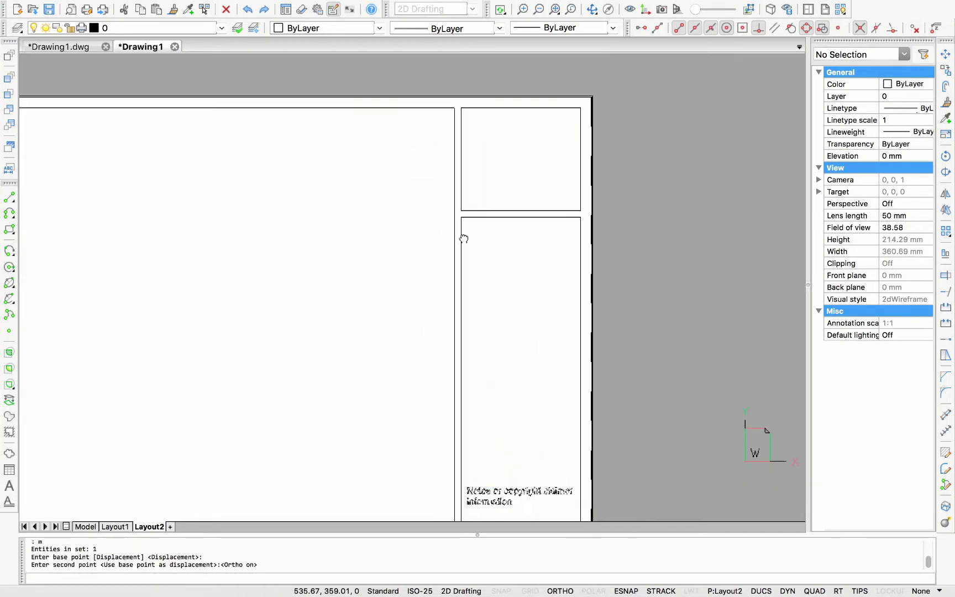
pyautogui.click(462, 239)
# - Nudge the notes text down 3, then undo that extra move
pyautogui.write('m')
pyautogui.press('Return')
pyautogui.click(461, 240)
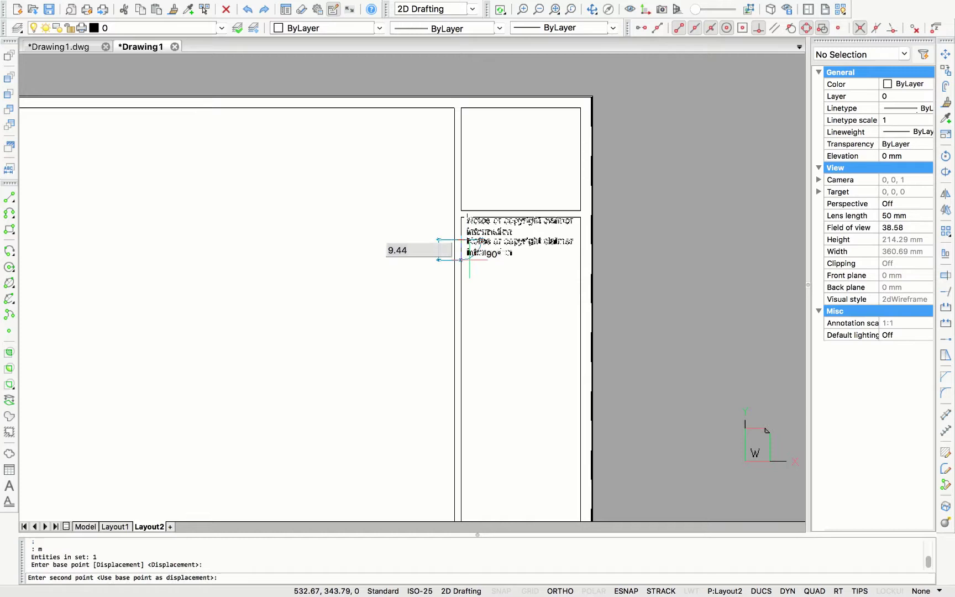
pyautogui.press('Return')
pyautogui.scroll(-3, 372, 334)
pyautogui.moveTo(373, 334); pyautogui.dragTo(498, 330, button='middle')
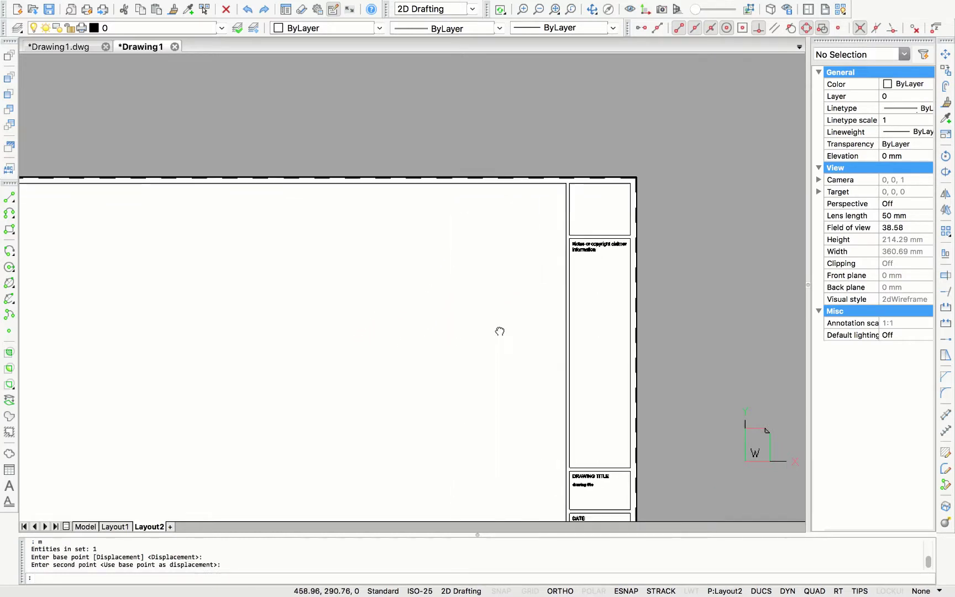
pyautogui.scroll(-1, 459, 362)
pyautogui.moveTo(422, 383); pyautogui.dragTo(435, 309, button='middle')
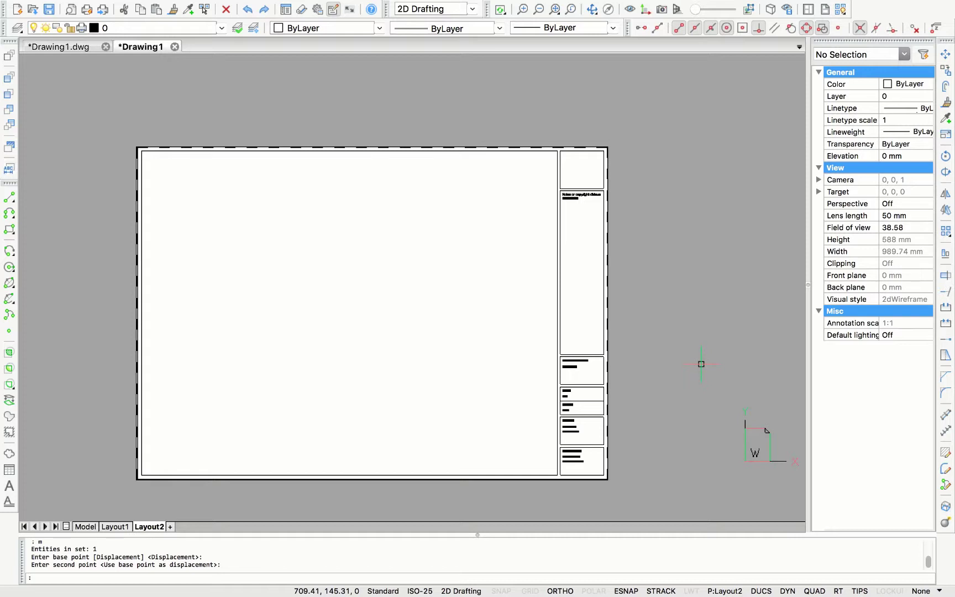
pyautogui.press('super+z')
pyautogui.press('super+z')
pyautogui.press('super+z')
pyautogui.press('super+z')
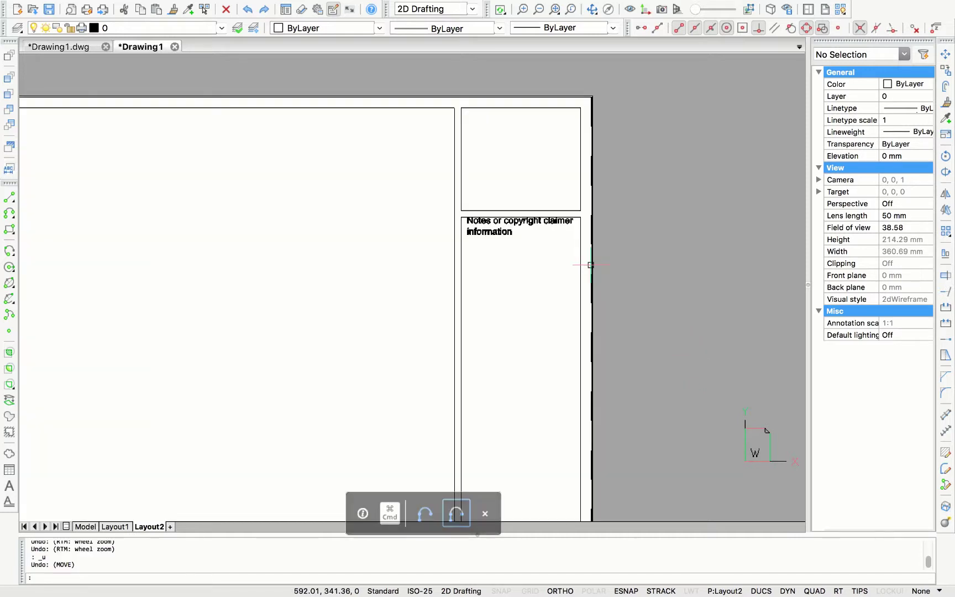
# - Undo the previous frame stretch and return to the closer title block view
pyautogui.press('super+z')
pyautogui.press('super+z')
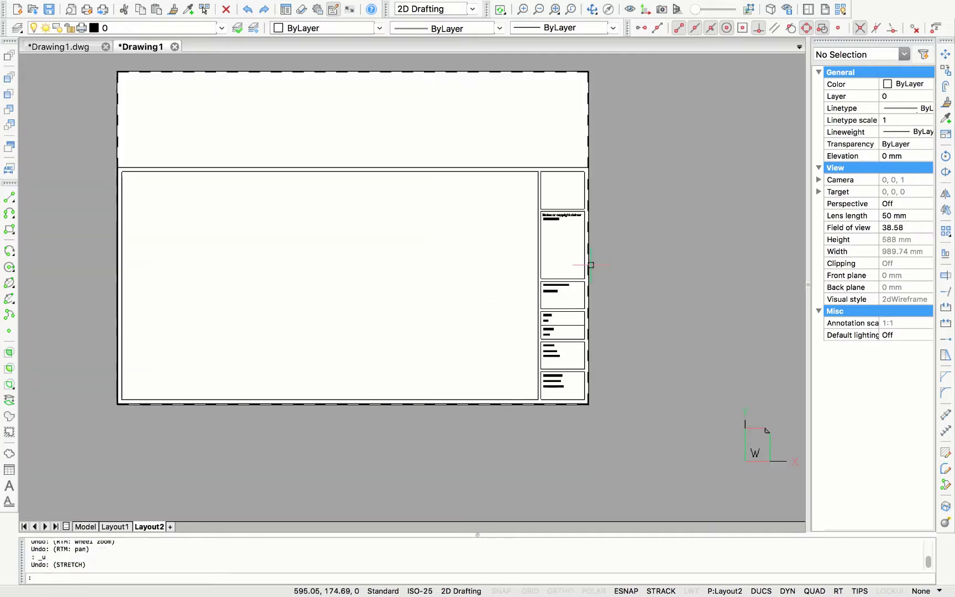
pyautogui.press('super+z')
pyautogui.press('super+z')
pyautogui.press('super+z')
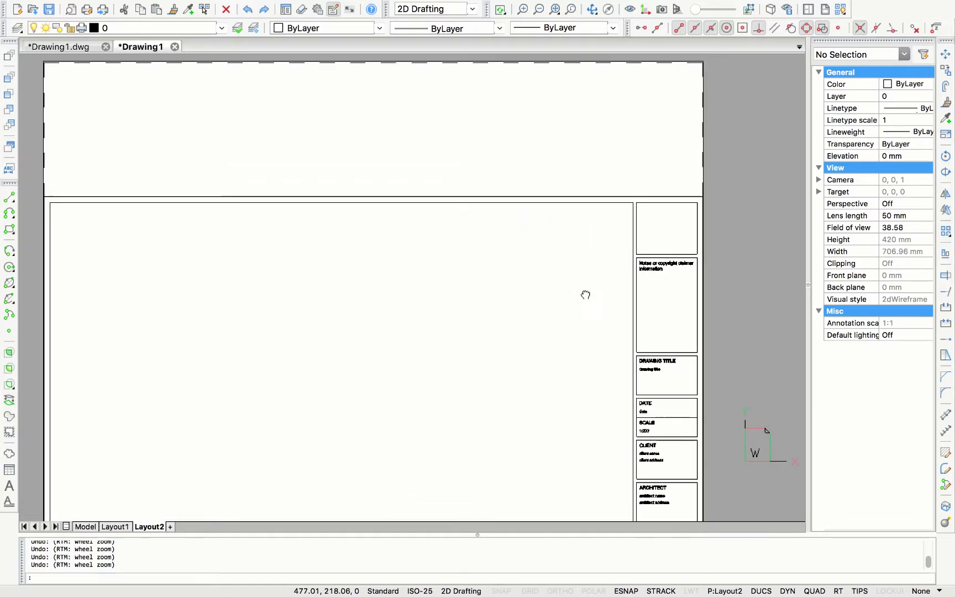
pyautogui.click(584, 219)
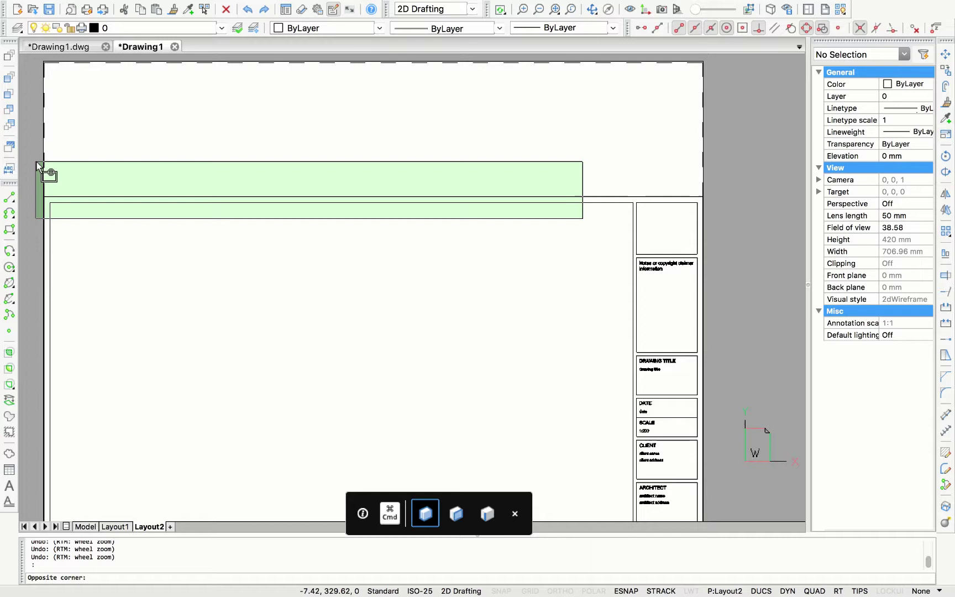
pyautogui.press('Escape')
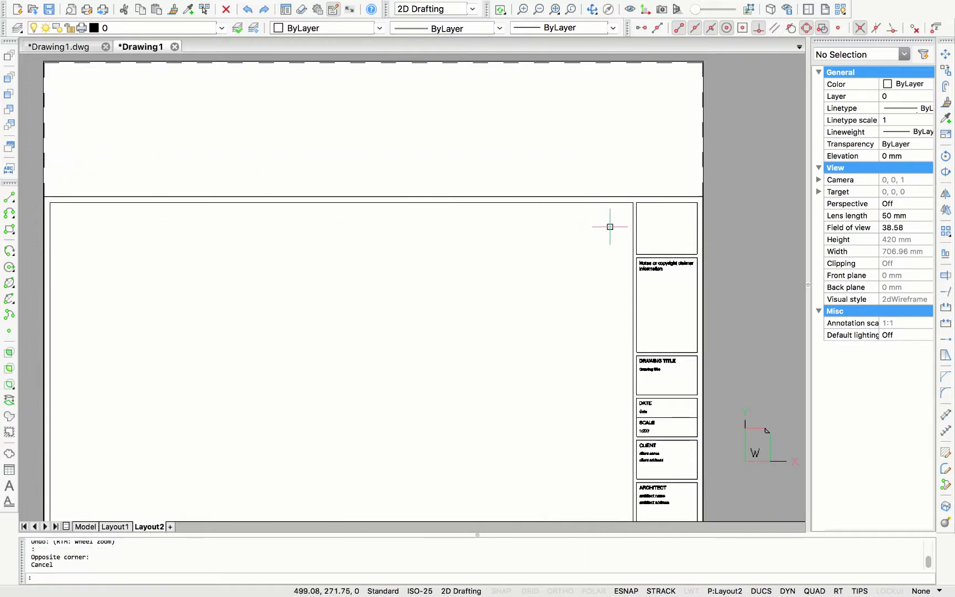
# - Stretch the six horizontal frame lines straight up to the sheet's top edge with ORTHO on
pyautogui.click(725, 218)
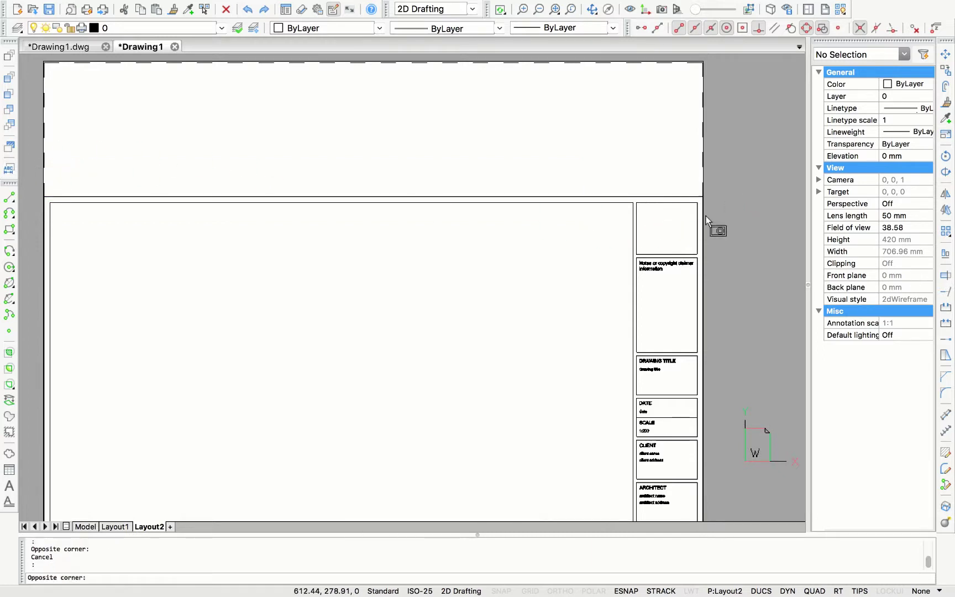
pyautogui.click(25, 165)
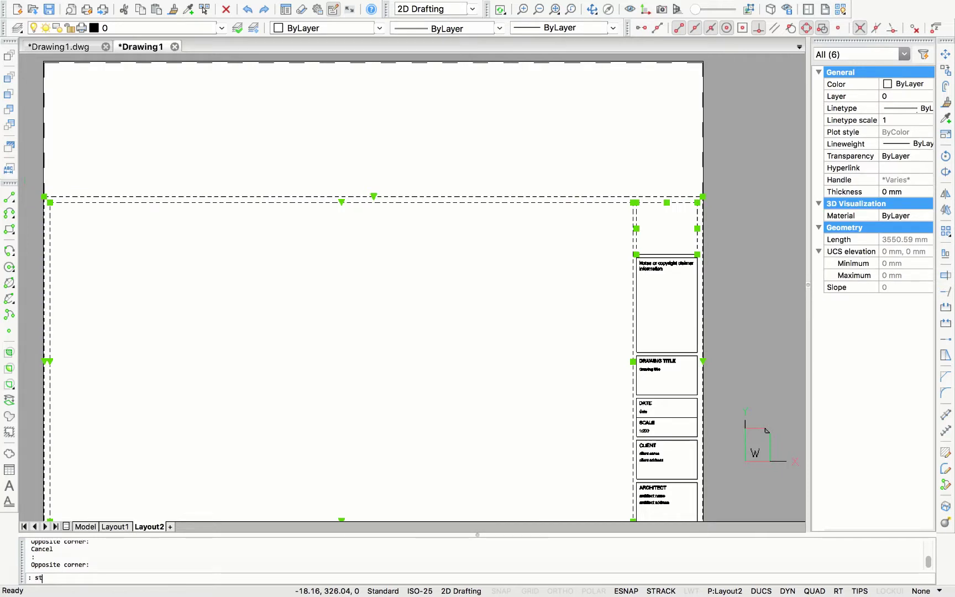
pyautogui.write('rect')
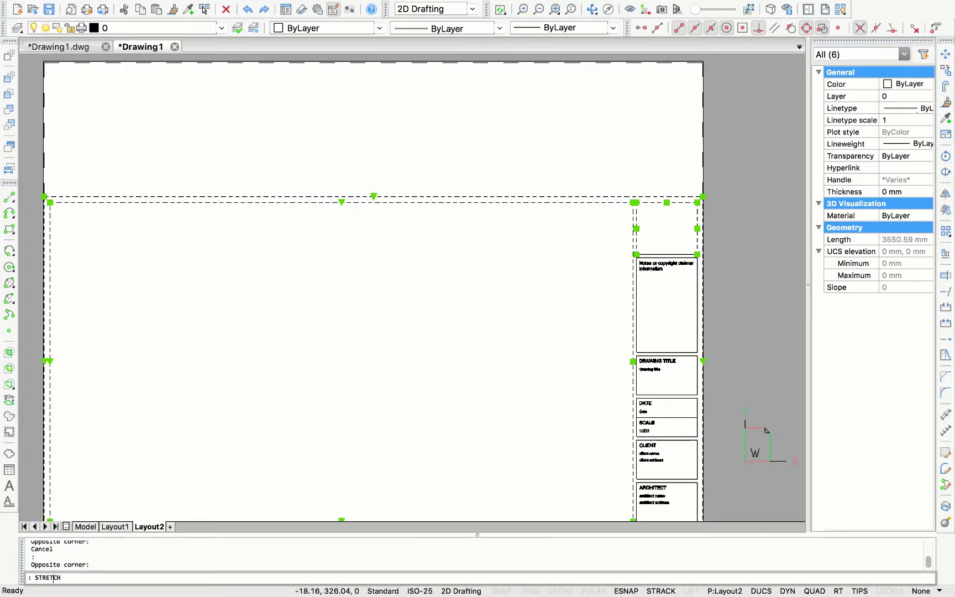
pyautogui.press('Return')
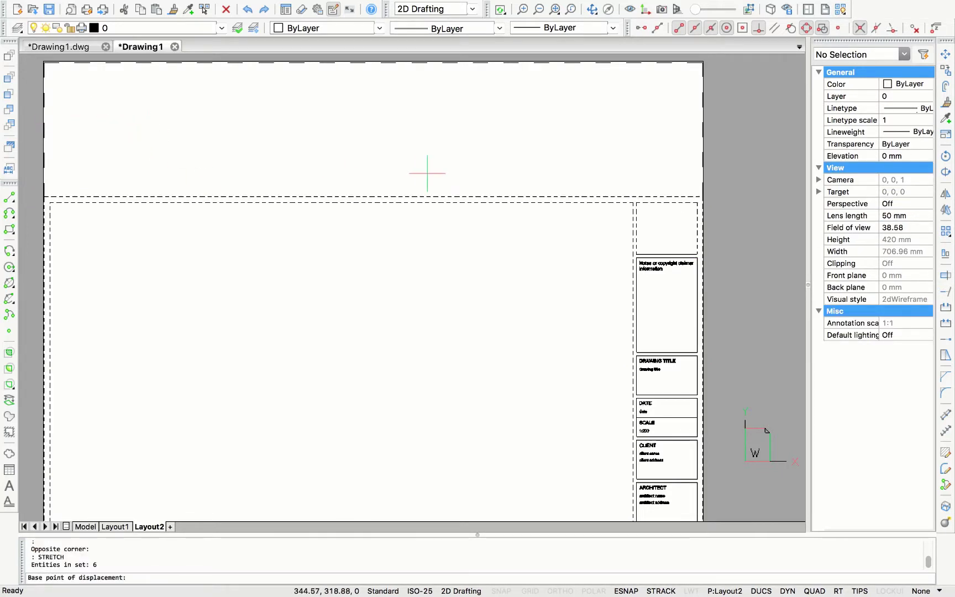
pyautogui.click(380, 194)
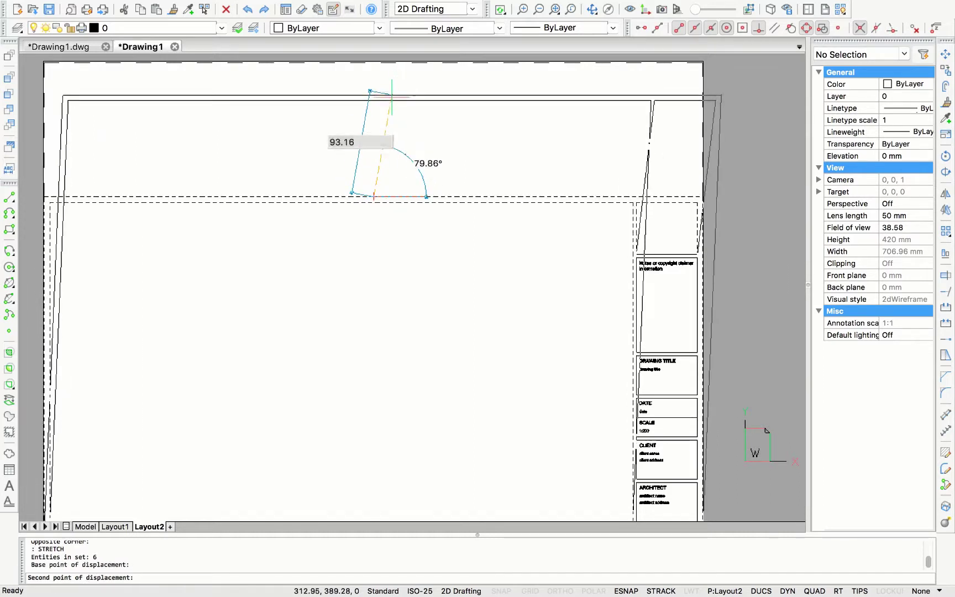
pyautogui.click(560, 590)
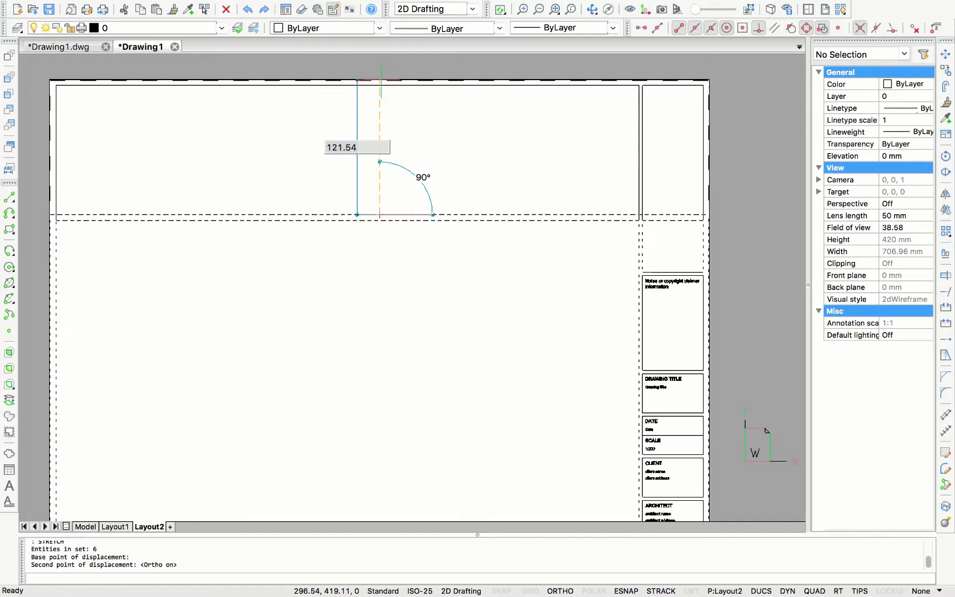
pyautogui.click(380, 80)
pyautogui.moveTo(661, 224); pyautogui.dragTo(526, 273, button='middle')
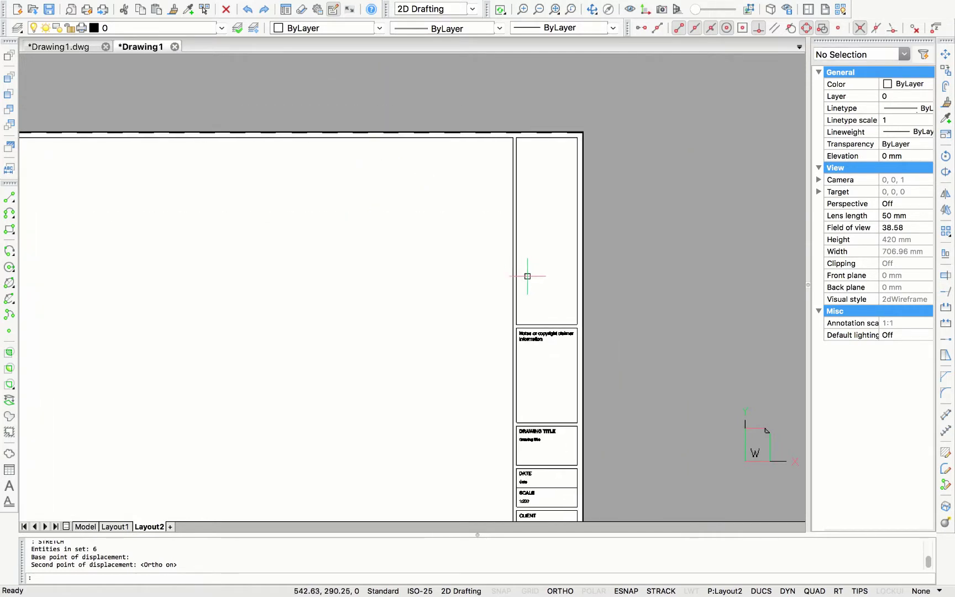
# - Stretch the notes box top (seven objects) down by 30 mm
pyautogui.scroll(3, 538, 359)
pyautogui.click(650, 328)
pyautogui.click(481, 227)
pyautogui.press('Escape')
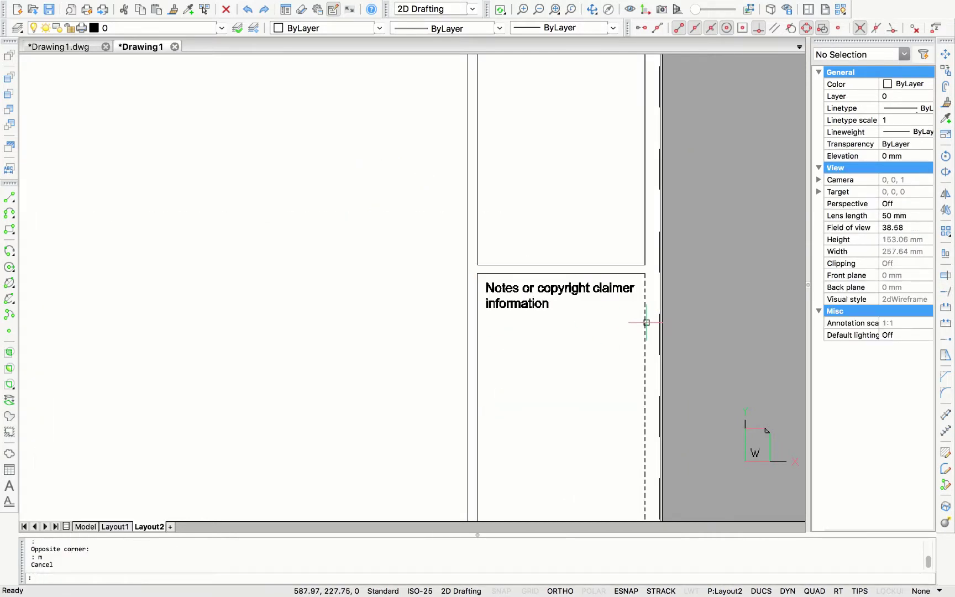
pyautogui.click(651, 326)
pyautogui.click(482, 220)
pyautogui.press('Return')
pyautogui.click(561, 264)
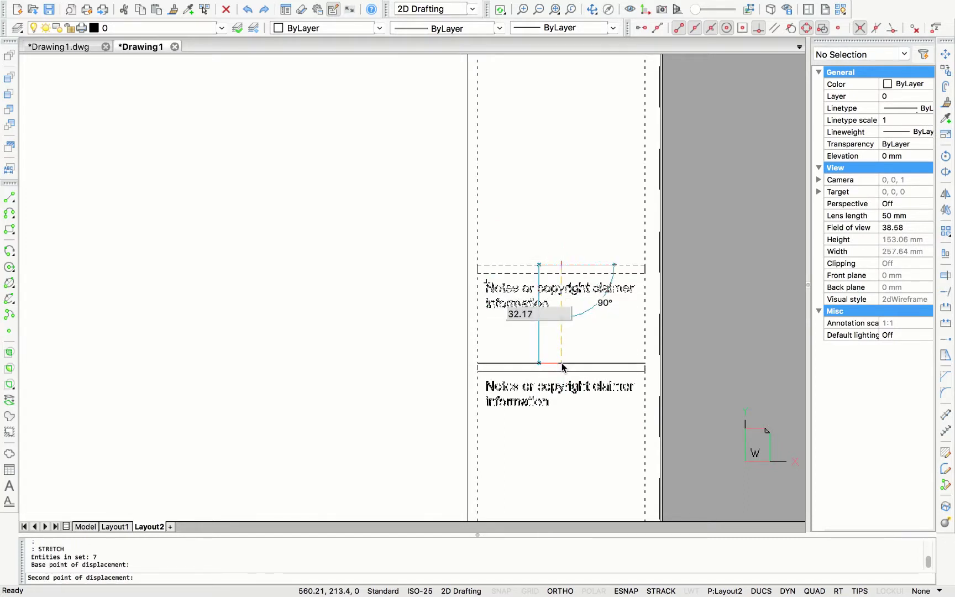
pyautogui.write('30')
pyautogui.press('Return')
# - Copy the two horizontal lines above the notes box 58 mm higher
pyautogui.scroll(-3, 578, 383)
pyautogui.moveTo(570, 363); pyautogui.dragTo(514, 384, button='middle')
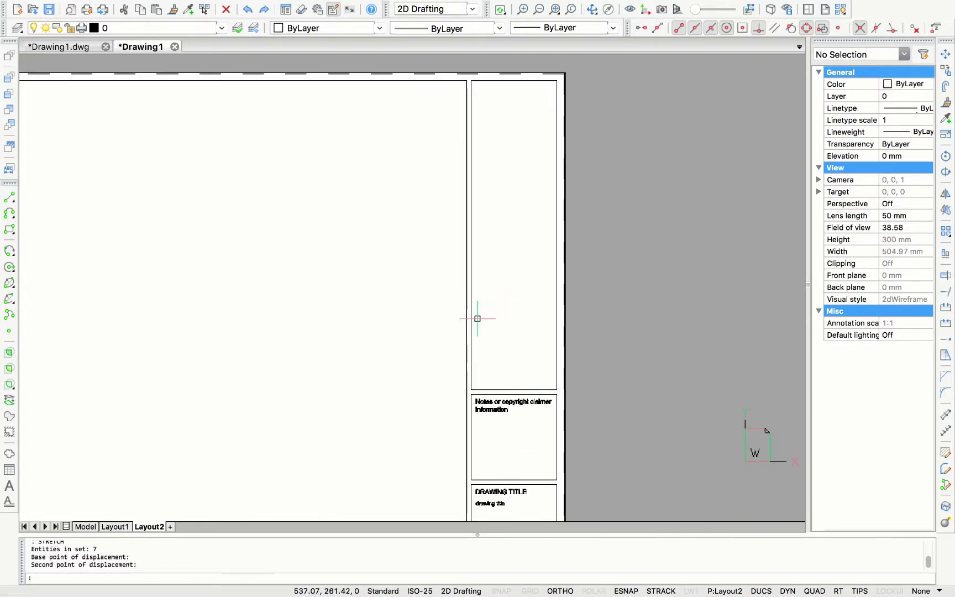
pyautogui.write('l')
pyautogui.press('Return')
pyautogui.press('Escape')
pyautogui.click(517, 394)
pyautogui.click(513, 389)
pyautogui.write('copy')
pyautogui.press('Return')
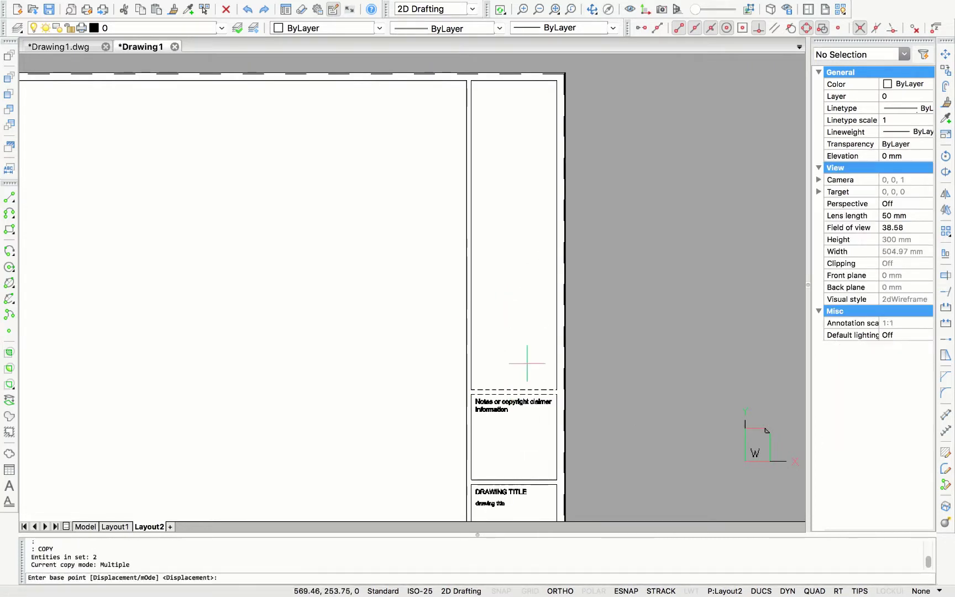
pyautogui.click(556, 480)
pyautogui.click(556, 389)
pyautogui.press('Escape')
# - Pick the copied lines as cutting edges, then try grip-stretching the top copied line
pyautogui.scroll(2, 472, 298)
pyautogui.write('tr')
pyautogui.press('Return')
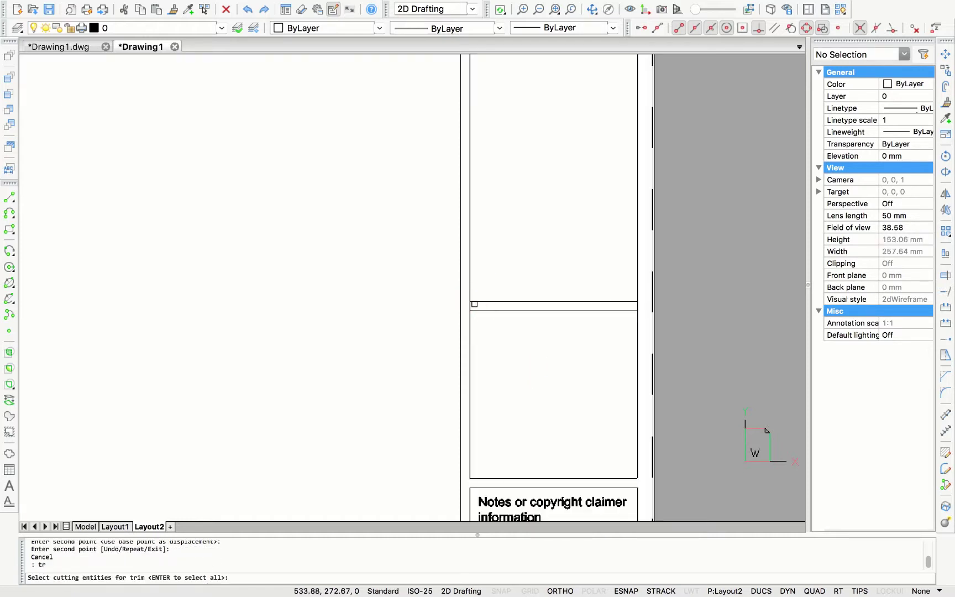
pyautogui.moveTo(519, 282); pyautogui.dragTo(495, 330)
pyautogui.press('Return')
pyautogui.press('Escape')
pyautogui.click(473, 301)
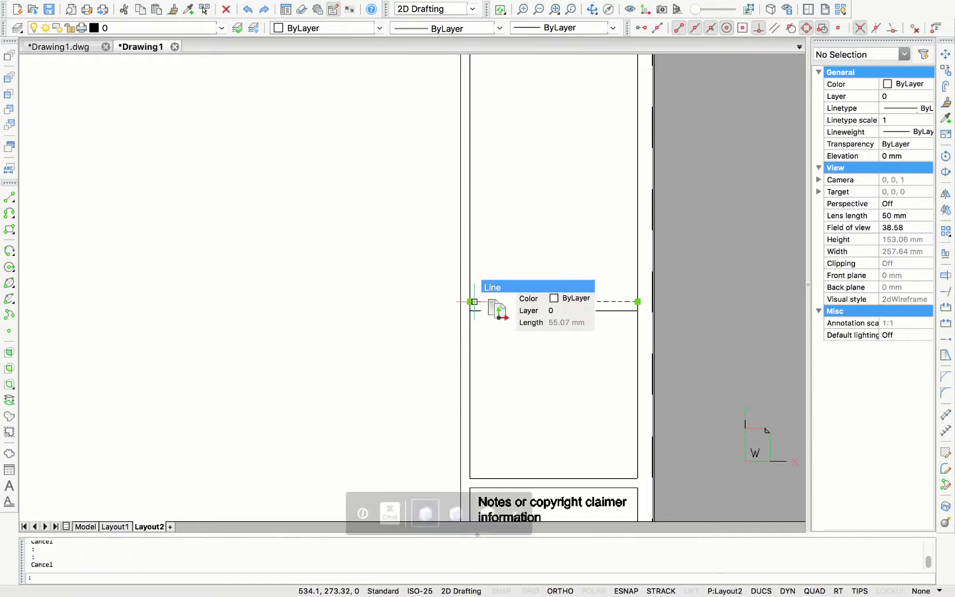
pyautogui.click(469, 301)
pyautogui.press('Escape')
# - Trim the vertical lines above the new box at the new horizontal line
pyautogui.write('tr')
pyautogui.click(489, 301)
pyautogui.press('space')
pyautogui.moveTo(488, 275); pyautogui.dragTo(452, 266)
pyautogui.press('Escape')
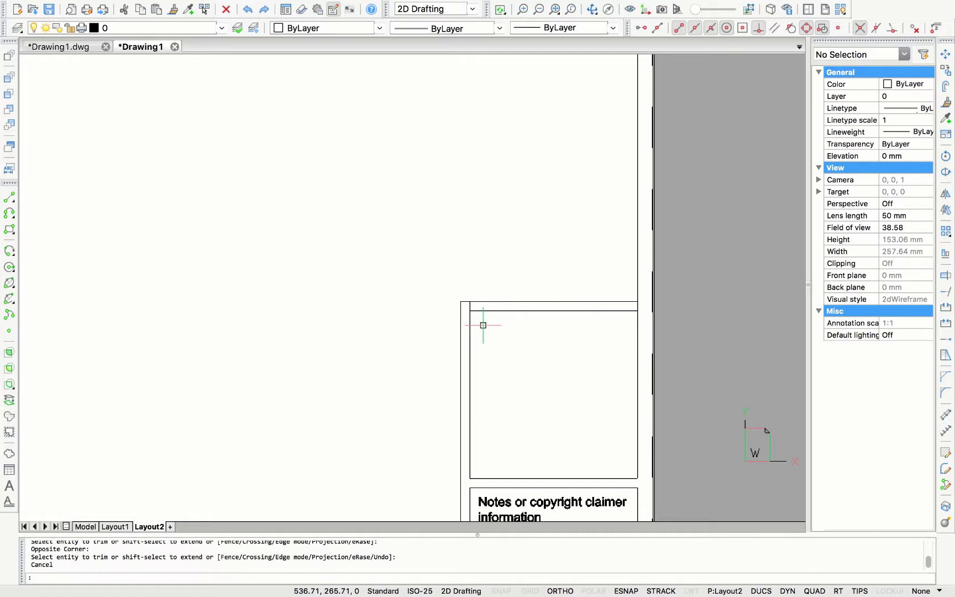
# - Chamfer the open corner closed and trim the short leftover segment on the right
pyautogui.write('cha')
pyautogui.click(470, 330)
pyautogui.click(482, 310)
pyautogui.write('tr')
pyautogui.moveTo(608, 313); pyautogui.dragTo(589, 292)
pyautogui.press('space')
# - Extend the top border line's left end to the new frame corner with its grip
pyautogui.click(637, 306)
pyautogui.press('Escape')
pyautogui.scroll(-3, 489, 280)
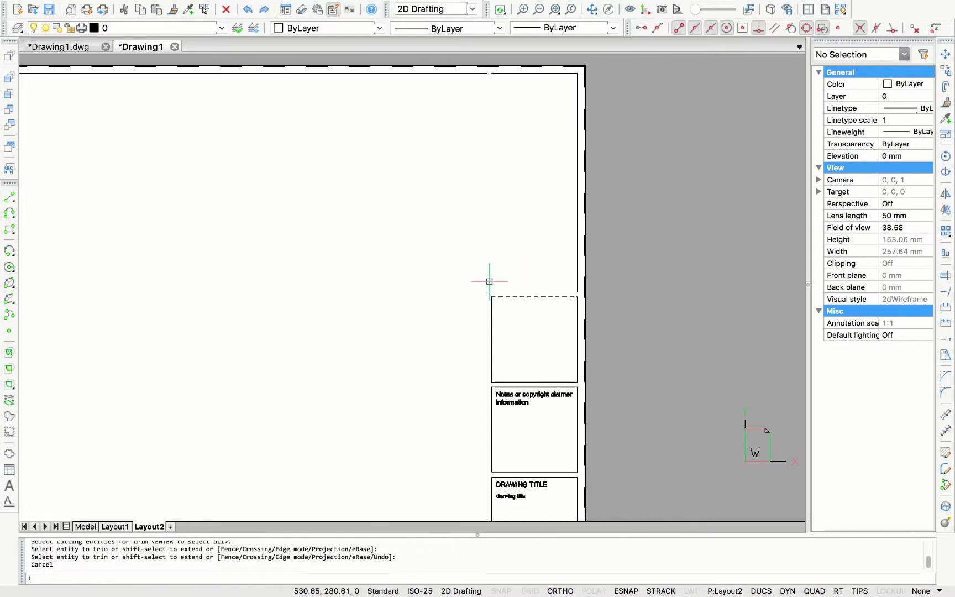
pyautogui.scroll(6, 491, 119)
pyautogui.click(513, 145)
pyautogui.click(489, 145)
pyautogui.press('Escape')
pyautogui.scroll(-3, 482, 223)
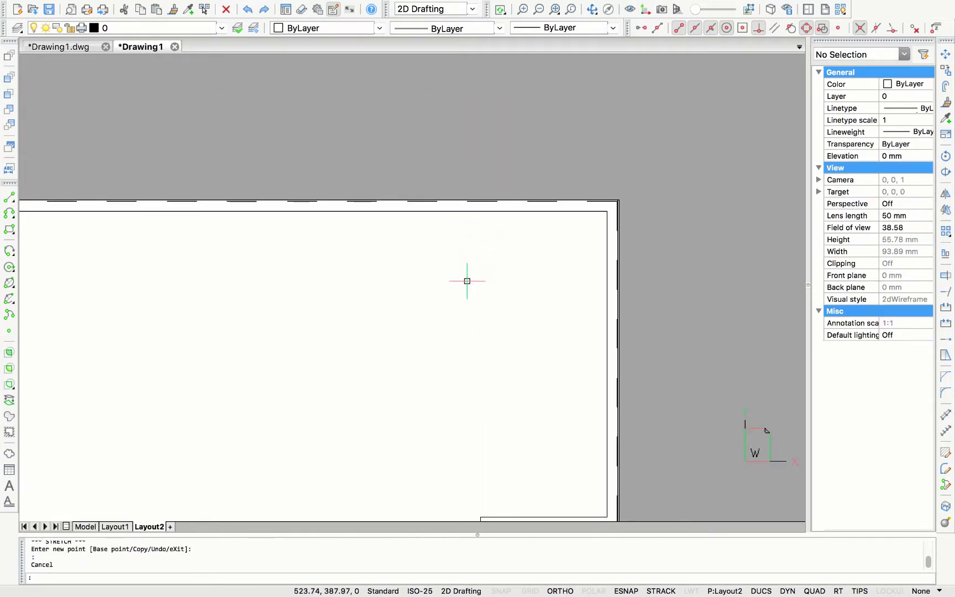
pyautogui.moveTo(465, 370); pyautogui.dragTo(539, 280, button='middle')
pyautogui.scroll(-5, 540, 280)
pyautogui.scroll(3, 622, 315)
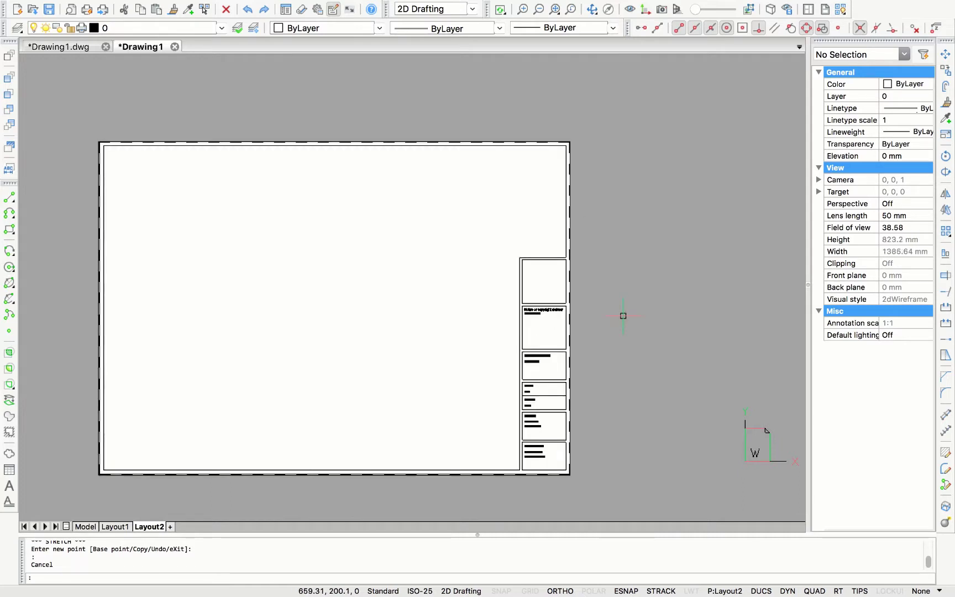
# - Trim the left vertical line at the horizontal line above the notes box
pyautogui.moveTo(622, 316); pyautogui.dragTo(685, 319, button='middle')
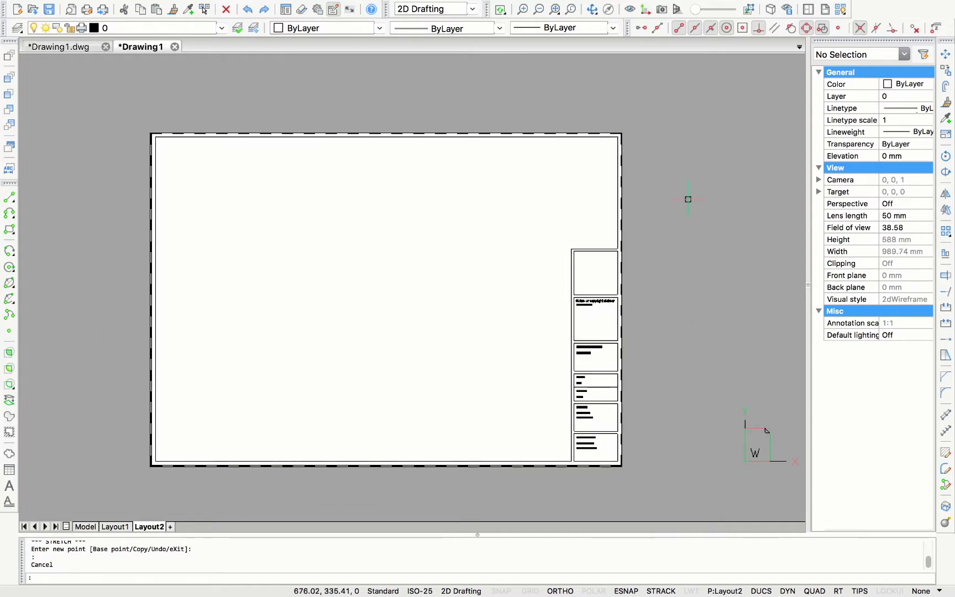
pyautogui.scroll(3, 598, 274)
pyautogui.click(586, 313)
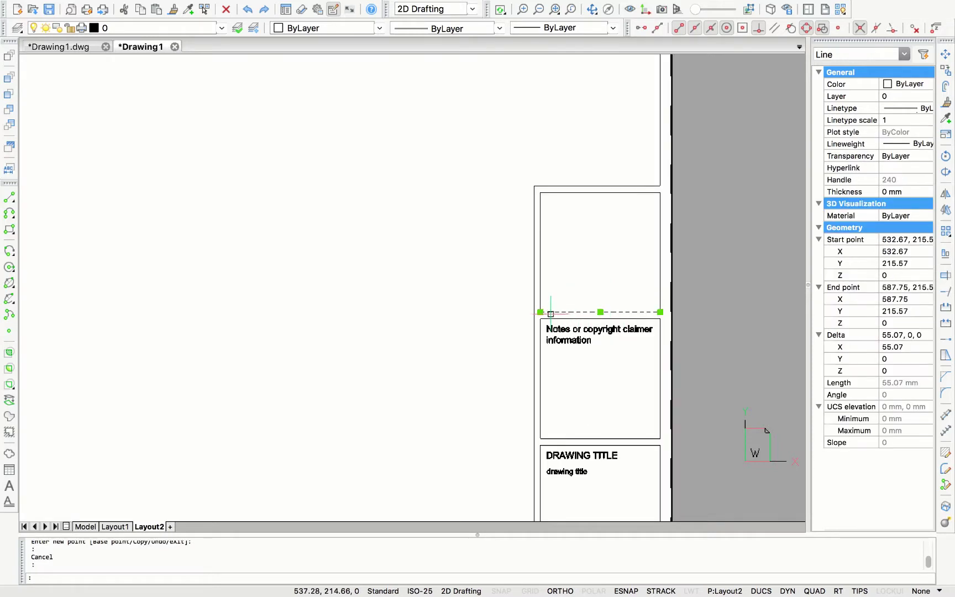
pyautogui.click(541, 311)
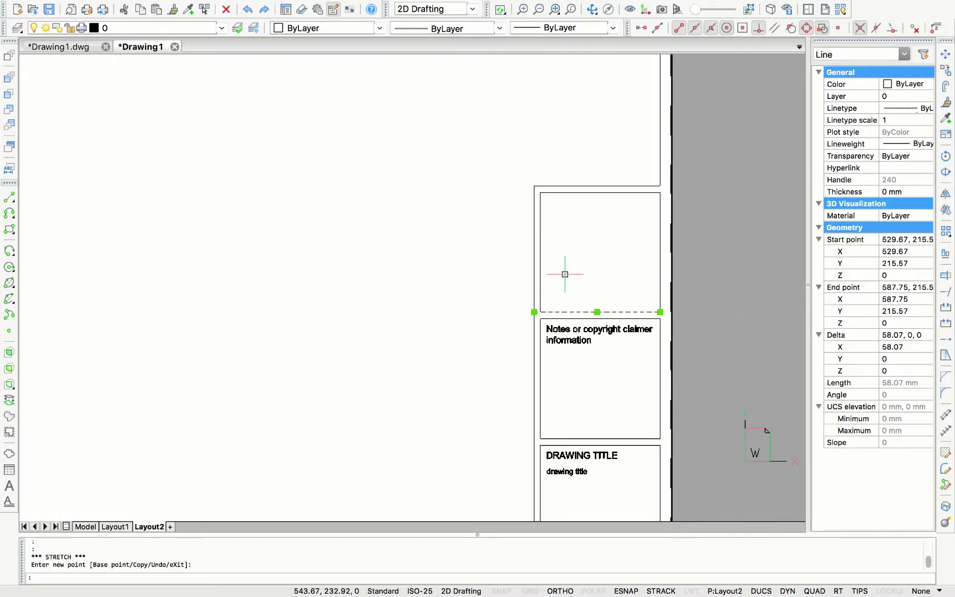
pyautogui.press('Escape')
pyautogui.write('tr')
pyautogui.press('Return')
pyautogui.click(554, 311)
pyautogui.press('Return')
pyautogui.moveTo(550, 280); pyautogui.dragTo(521, 255)
# - Erase the empty box's three lines, check the dashed right edge, and recentre the sheet
pyautogui.press('Escape')
pyautogui.moveTo(607, 234); pyautogui.dragTo(534, 179)
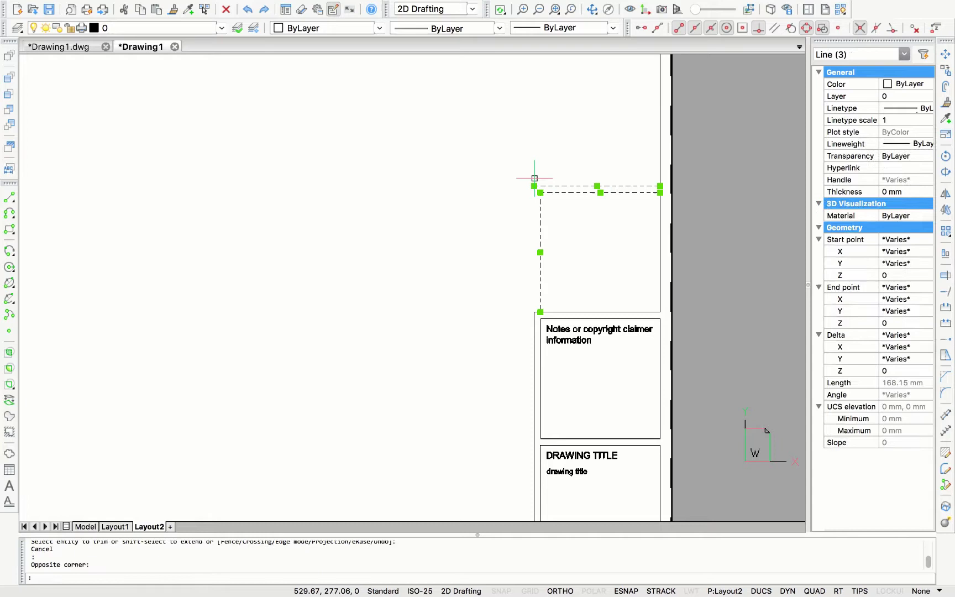
pyautogui.press('Delete')
pyautogui.click(661, 184)
pyautogui.click(661, 185)
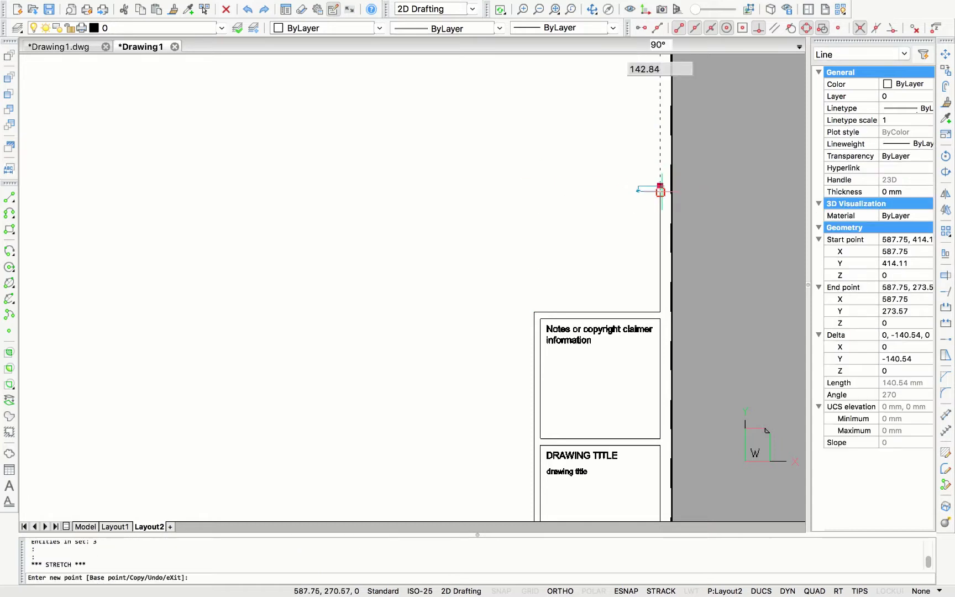
pyautogui.press('Escape')
pyautogui.scroll(-4, 538, 276)
pyautogui.moveTo(481, 300); pyautogui.dragTo(530, 296, button='middle')
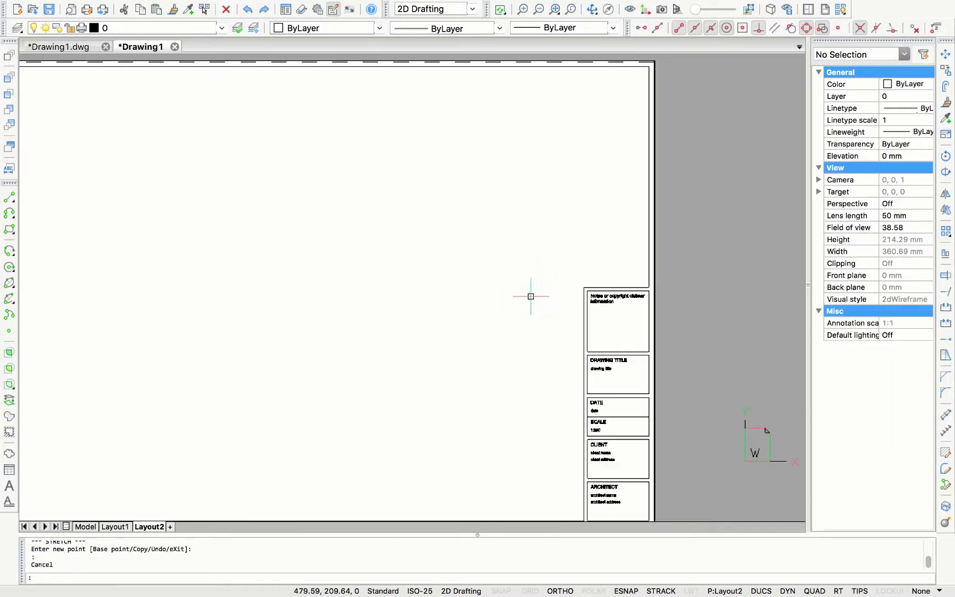
pyautogui.scroll(-2, 458, 326)
pyautogui.moveTo(458, 326); pyautogui.dragTo(514, 327, button='middle')
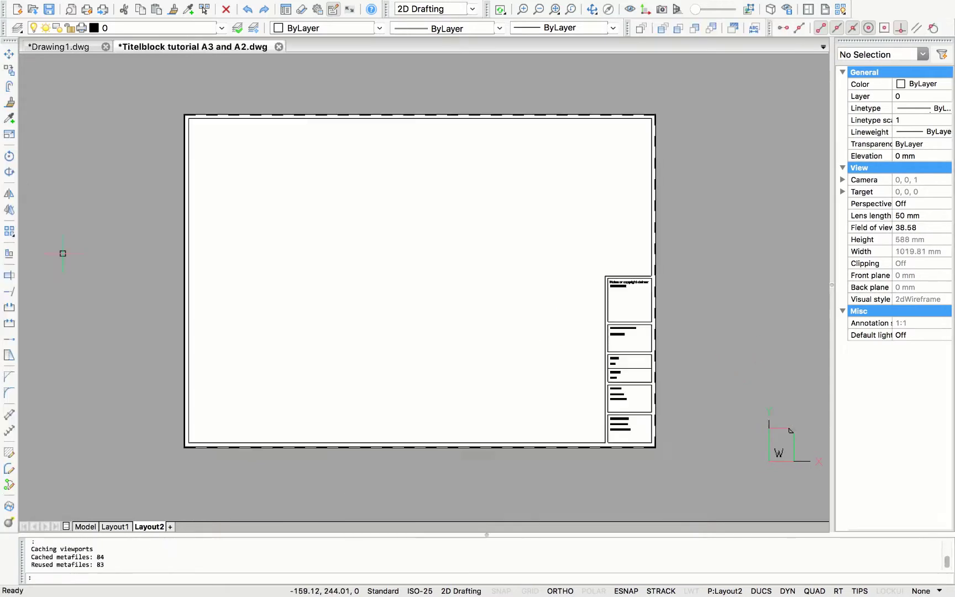
# - Start a polygonal viewport, placing corners along the sheet top and the title block's top
pyautogui.click(98, 250)
pyautogui.write('vi')
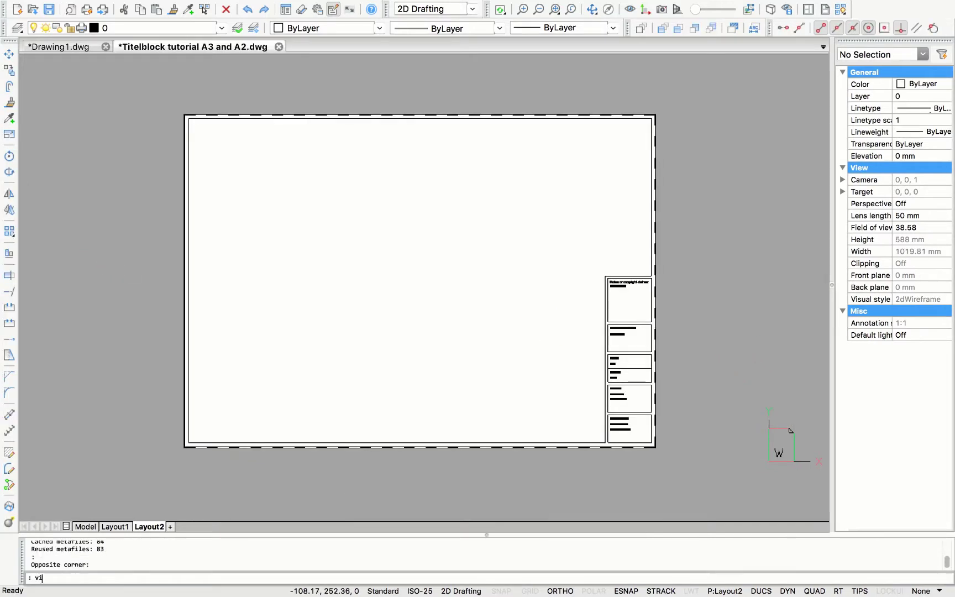
pyautogui.write('ewports')
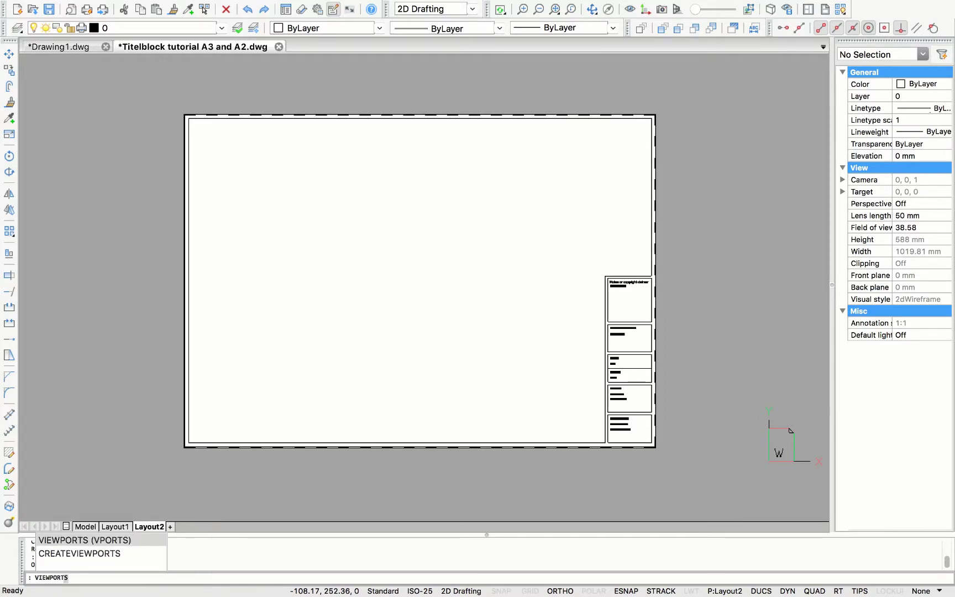
pyautogui.press('Return')
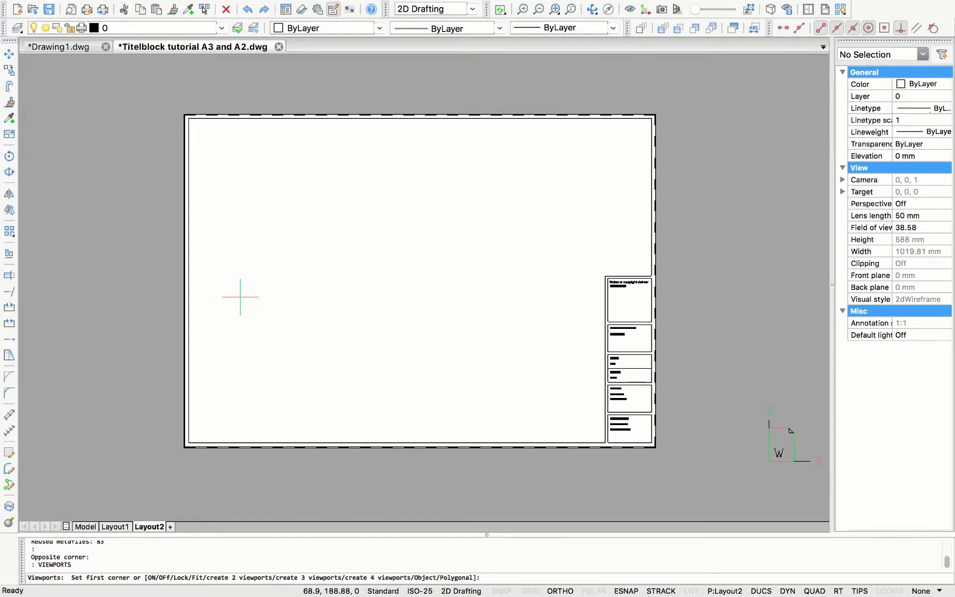
pyautogui.write('poly')
pyautogui.press('Return')
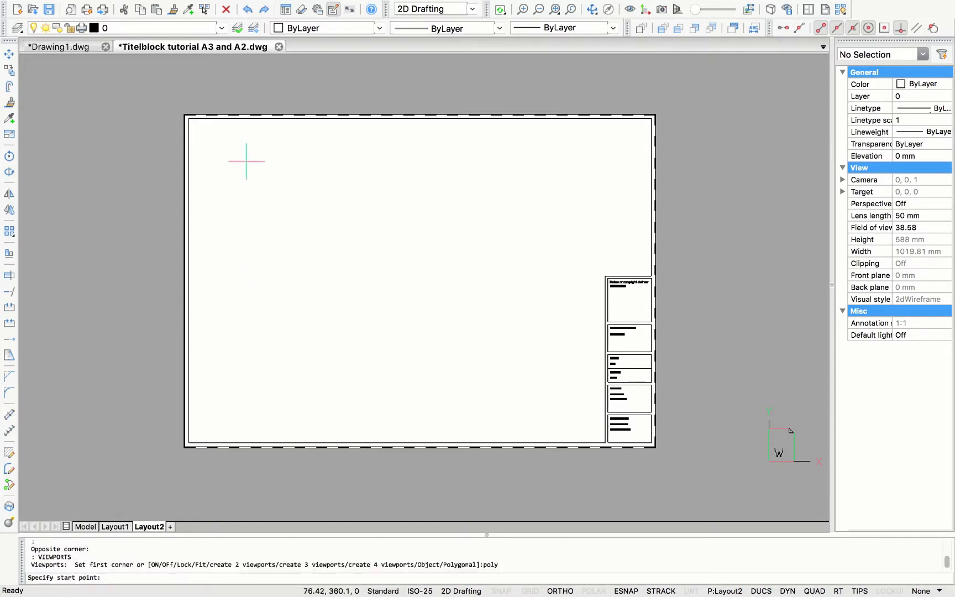
pyautogui.click(189, 118)
pyautogui.click(644, 117)
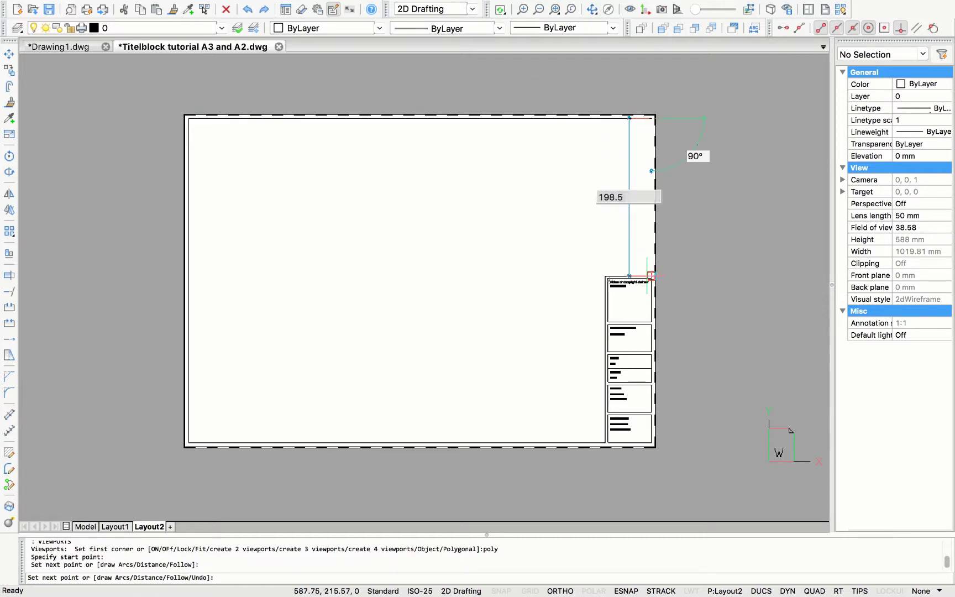
pyautogui.scroll(3, 655, 276)
pyautogui.click(660, 276)
pyautogui.click(534, 276)
# - Complete the L-shaped viewport outline via the title block's bottom-left and sheet's bottom-left corners
pyautogui.scroll(-3, 574, 331)
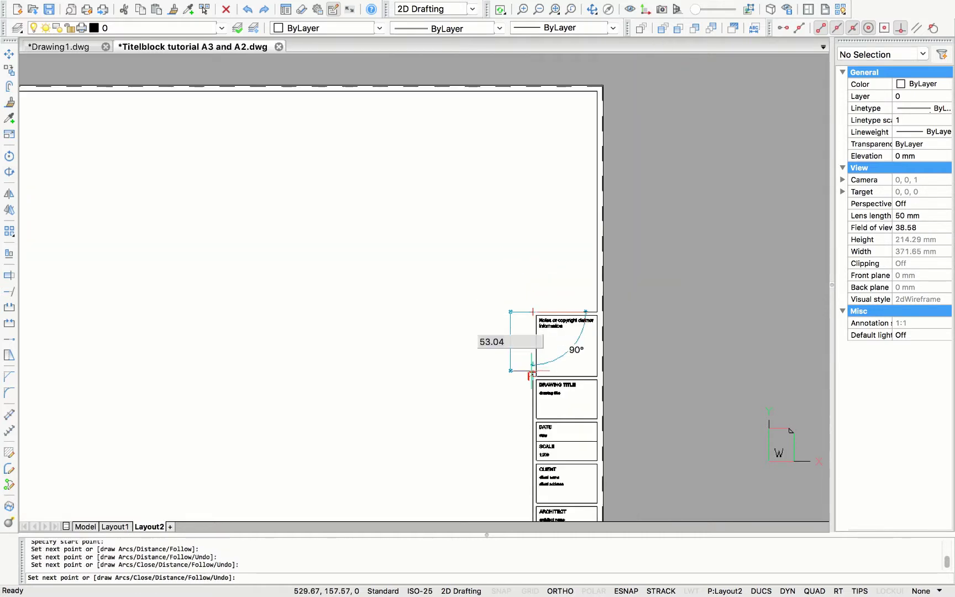
pyautogui.click(577, 431)
pyautogui.moveTo(318, 397); pyautogui.dragTo(593, 356, button='middle')
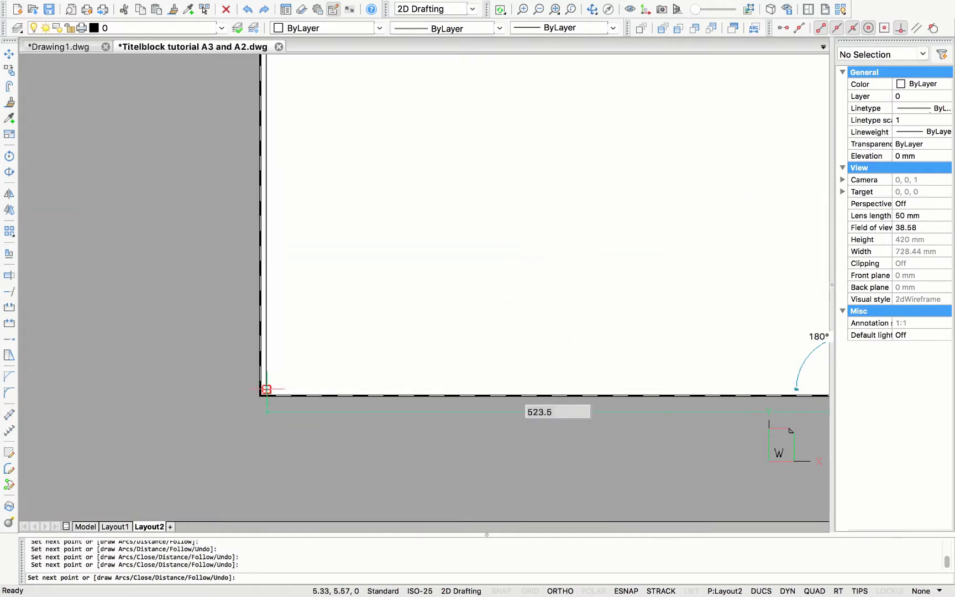
pyautogui.click(266, 389)
pyautogui.moveTo(294, 269); pyautogui.dragTo(326, 475, button='middle')
pyautogui.click(299, 137)
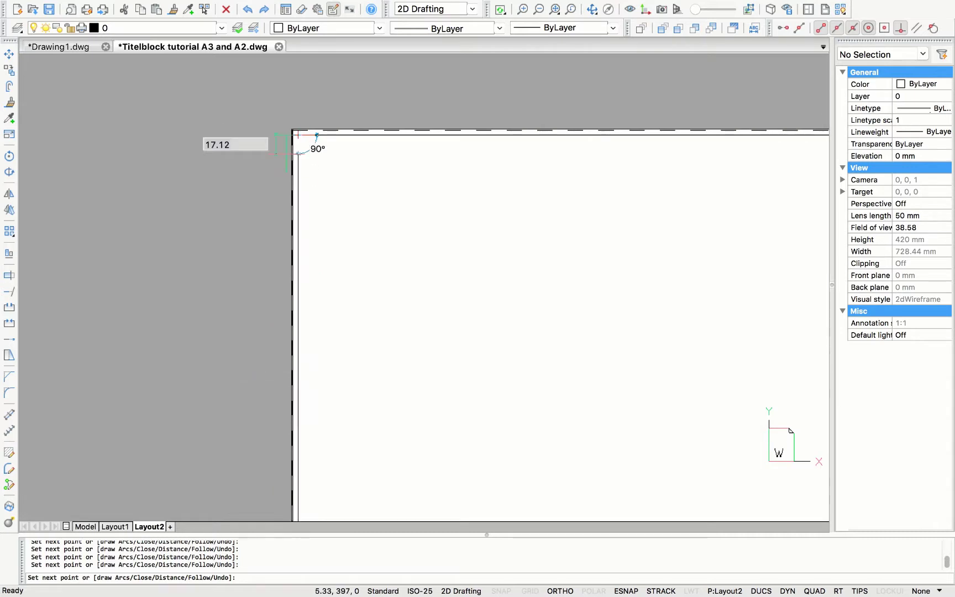
pyautogui.press('Return')
# - Zoom and pan the model drawing to fit inside the new viewport, then return to paper space
pyautogui.scroll(-3, 348, 202)
pyautogui.doubleClick(427, 261)
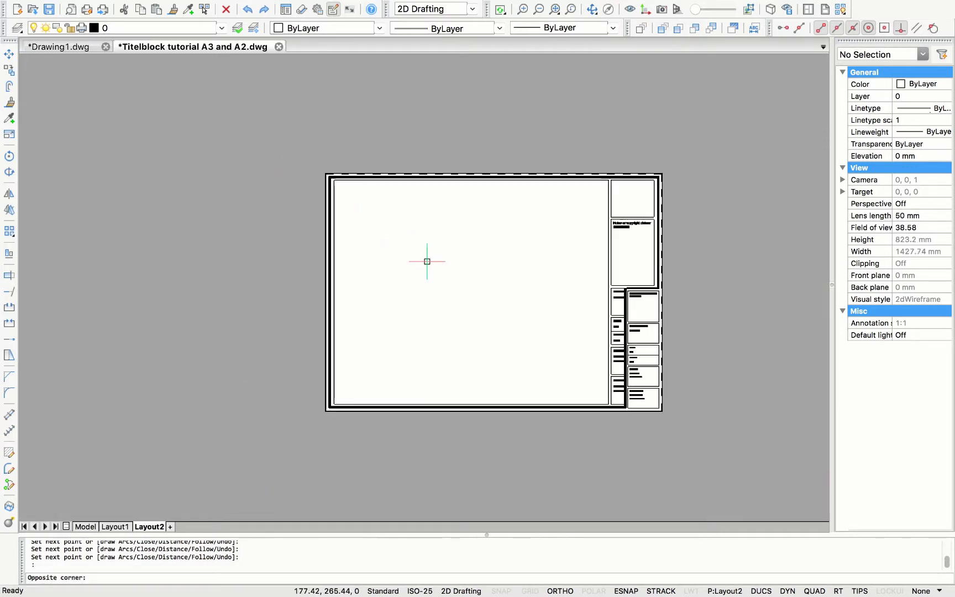
pyautogui.scroll(-1, 440, 303)
pyautogui.scroll(-3, 441, 307)
pyautogui.moveTo(439, 299)
pyautogui.mouseDown(button='middle')
pyautogui.moveTo(504, 285)
pyautogui.moveTo(437, 281)
pyautogui.moveTo(471, 294)
pyautogui.mouseUp(button='middle')
pyautogui.scroll(2, 467, 282)
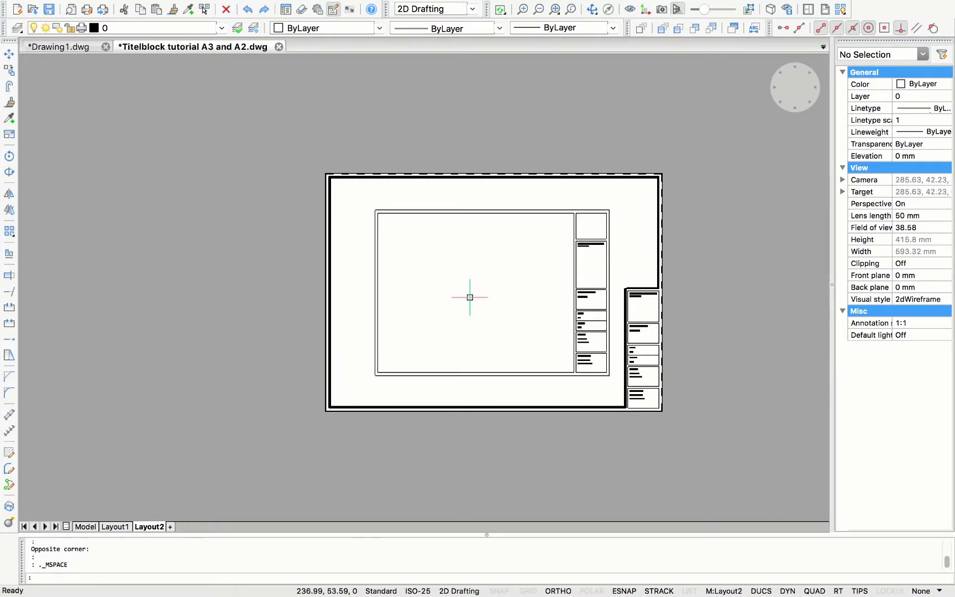
pyautogui.doubleClick(247, 303)
pyautogui.scroll(2, 527, 302)
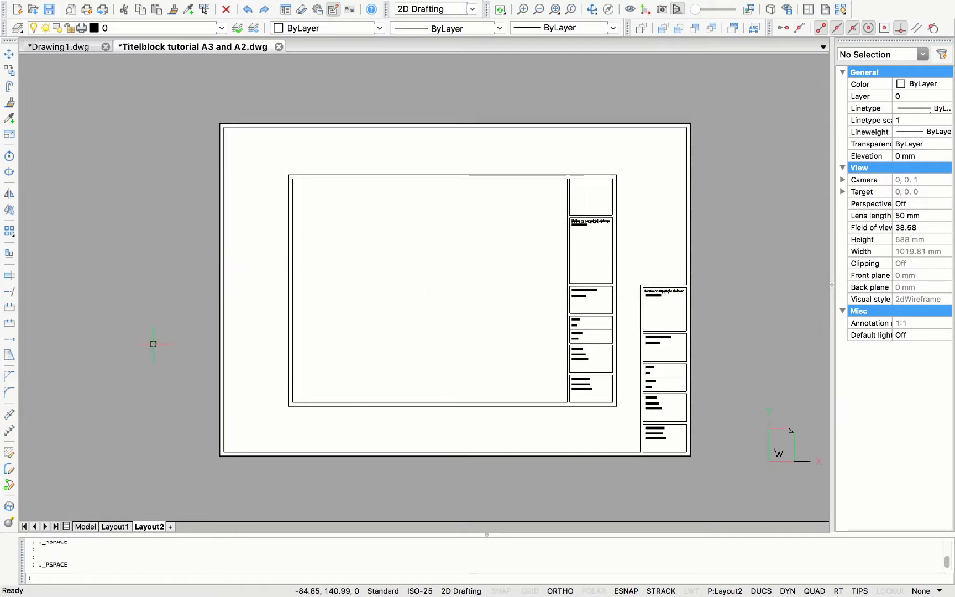
# - Rename the Layout2 tab to A2
pyautogui.rightClick(156, 528)
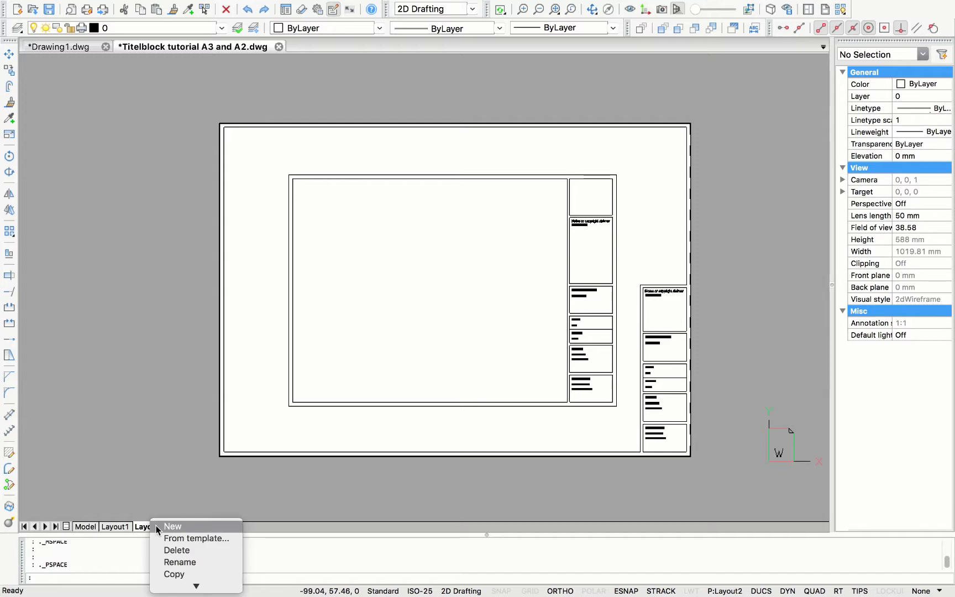
pyautogui.click(163, 562)
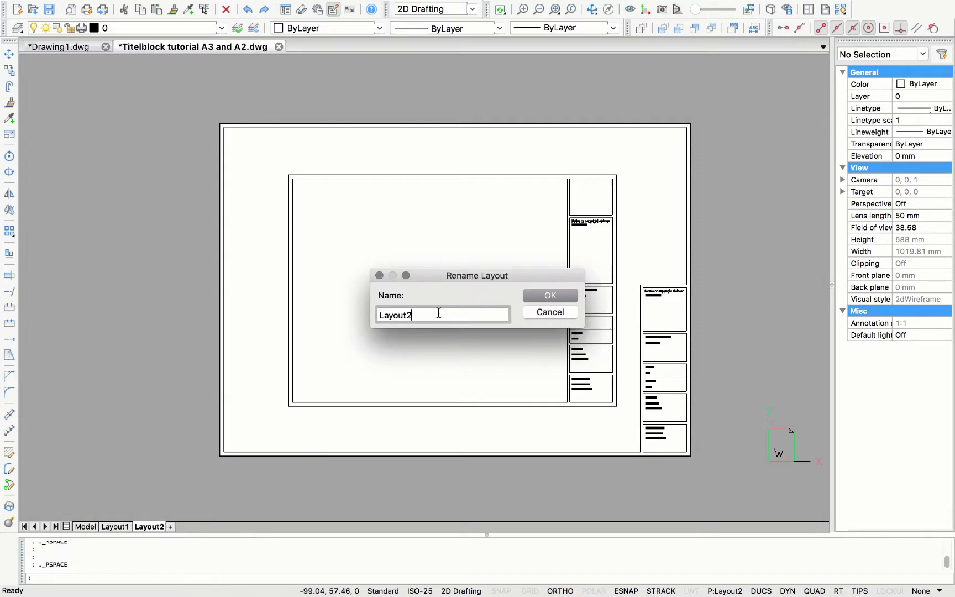
pyautogui.doubleClick(438, 313)
pyautogui.write('A2')
pyautogui.click(551, 297)
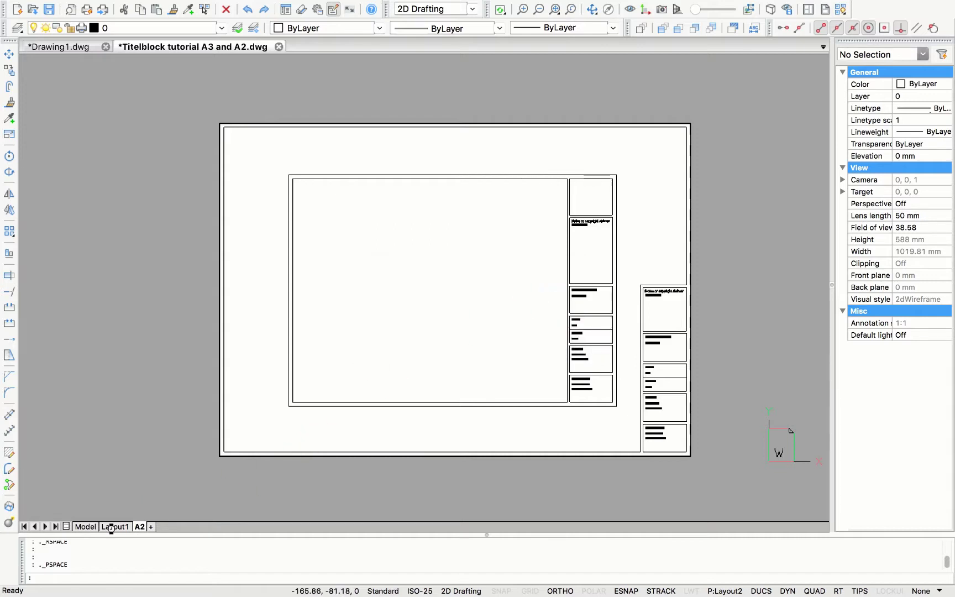
# - Rename the Layout1 tab to A3
pyautogui.click(114, 526)
pyautogui.rightClick(113, 527)
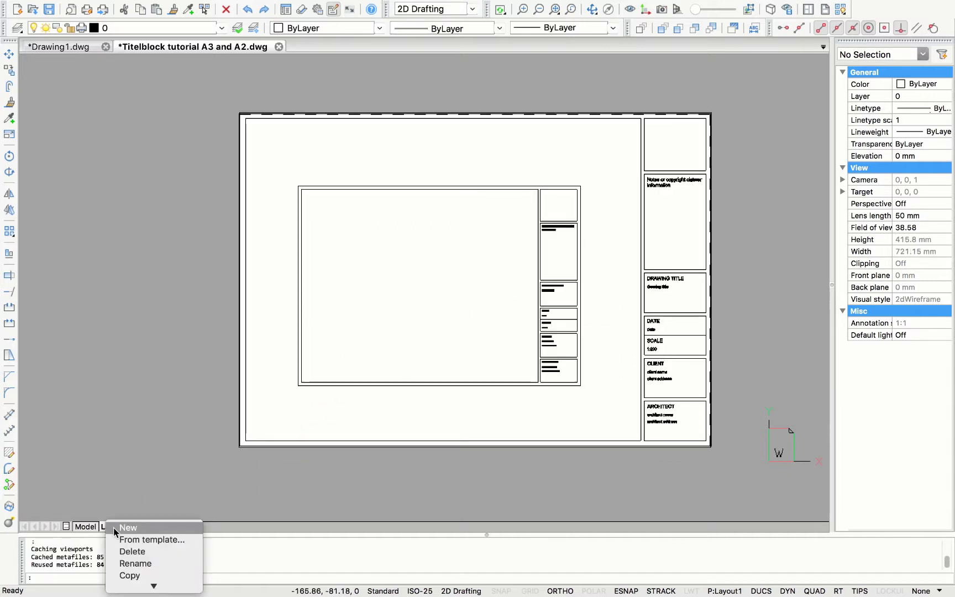
pyautogui.click(121, 563)
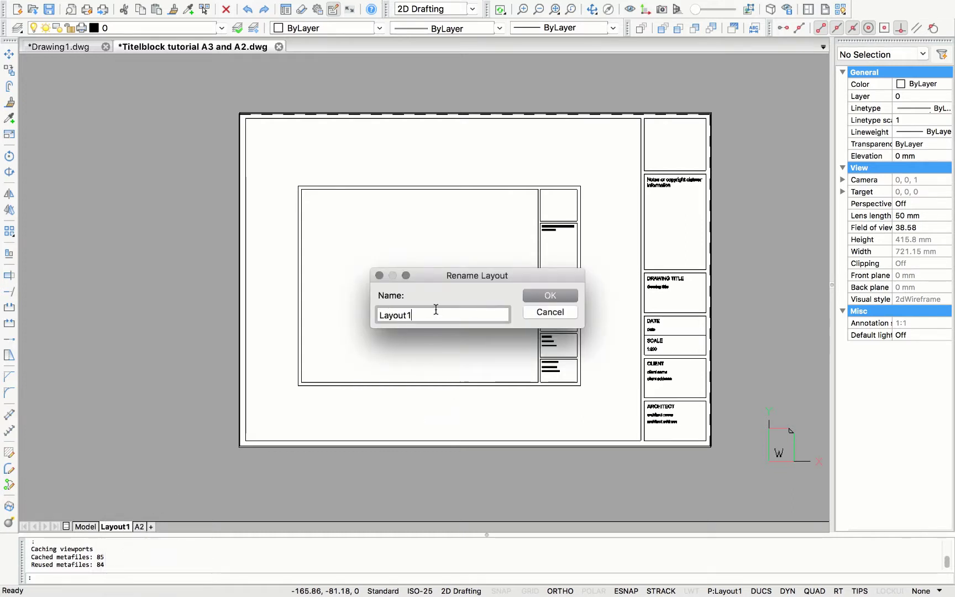
pyautogui.press('BackSpace')
pyautogui.click(550, 297)
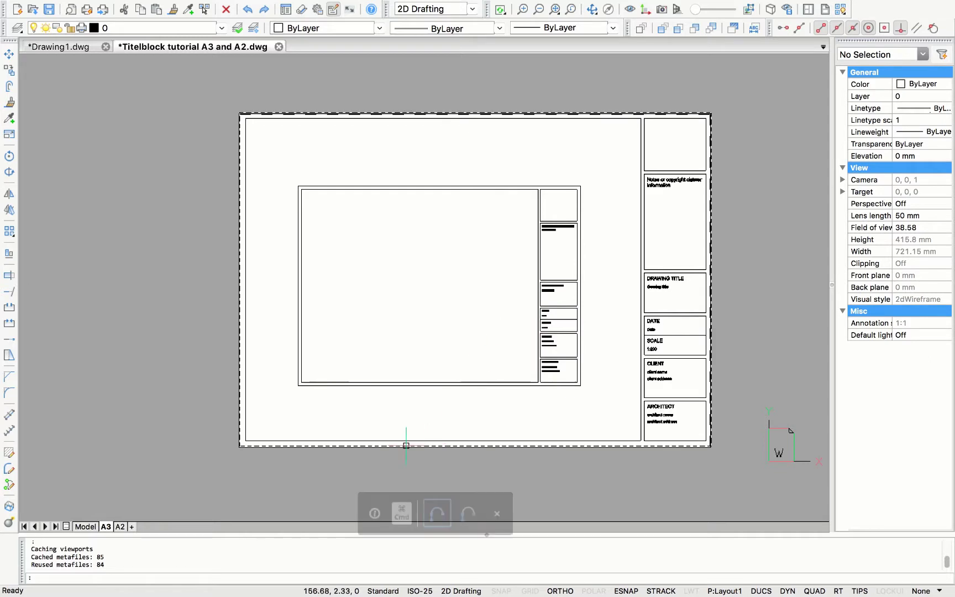
# - Save the drawing as Titelblock tutorial A3 and A2.dwt in Drawing Template (*.dwt) format
pyautogui.click(206, 283)
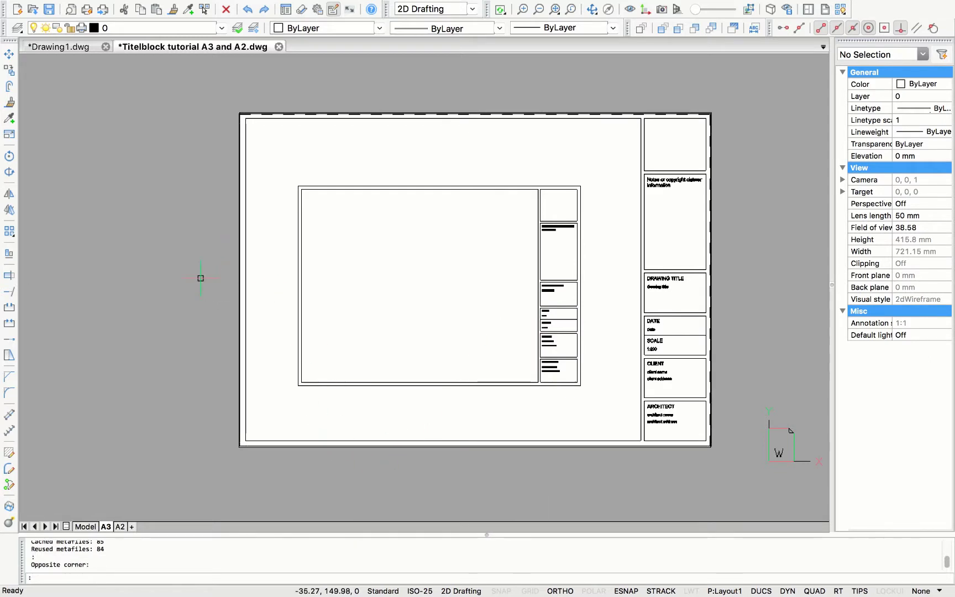
pyautogui.press('super+shift+s')
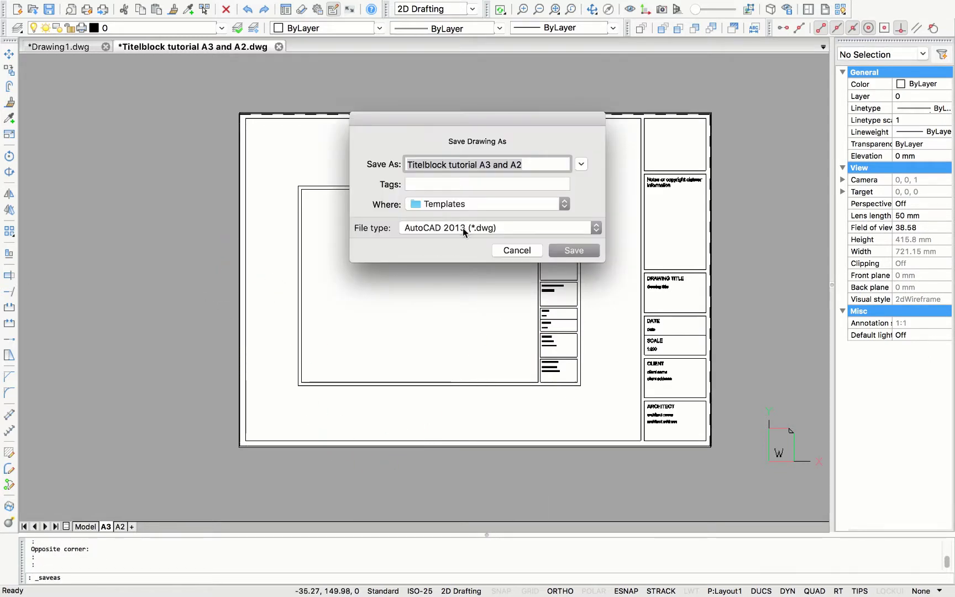
pyautogui.click(461, 233)
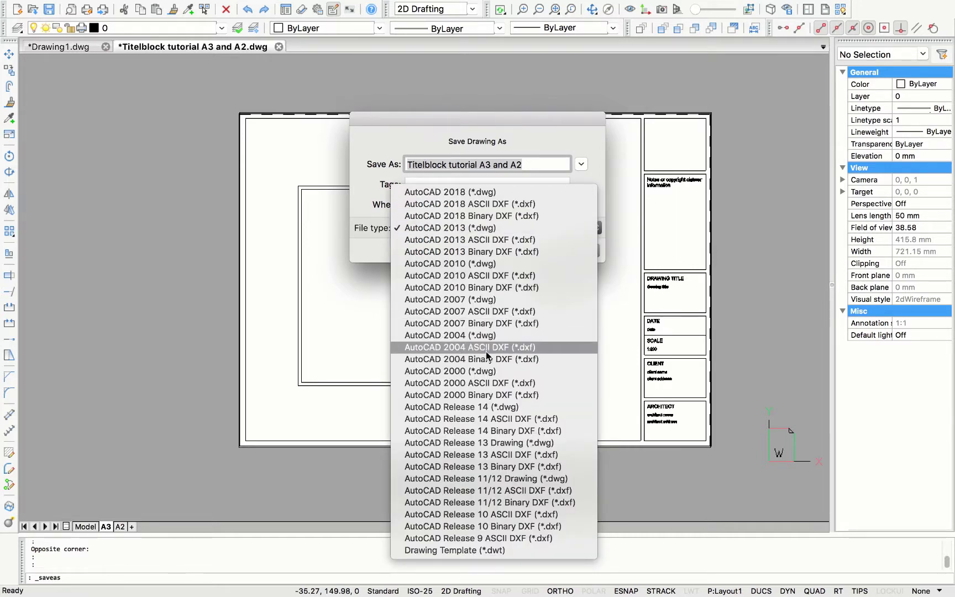
pyautogui.click(448, 553)
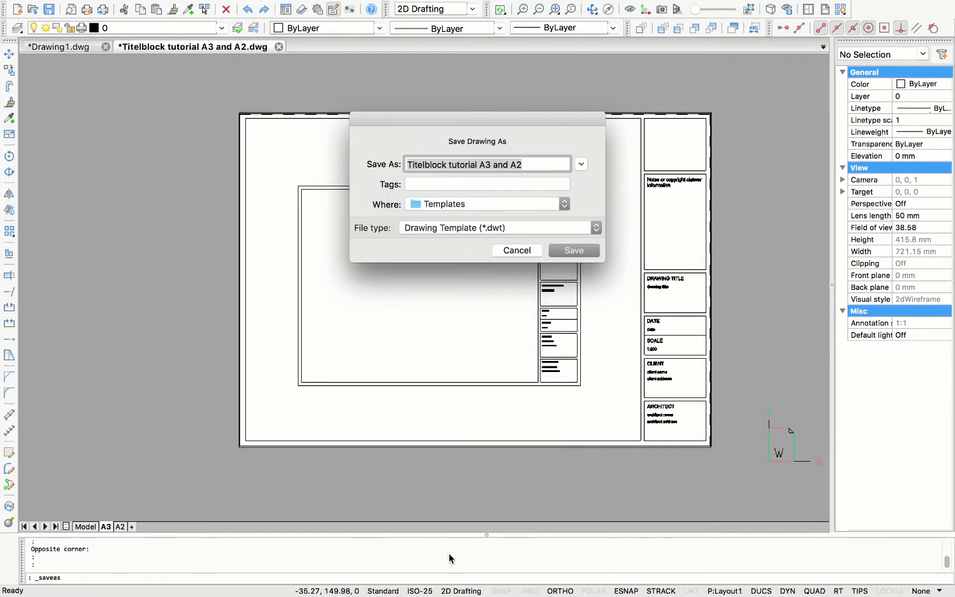
pyautogui.click(580, 251)
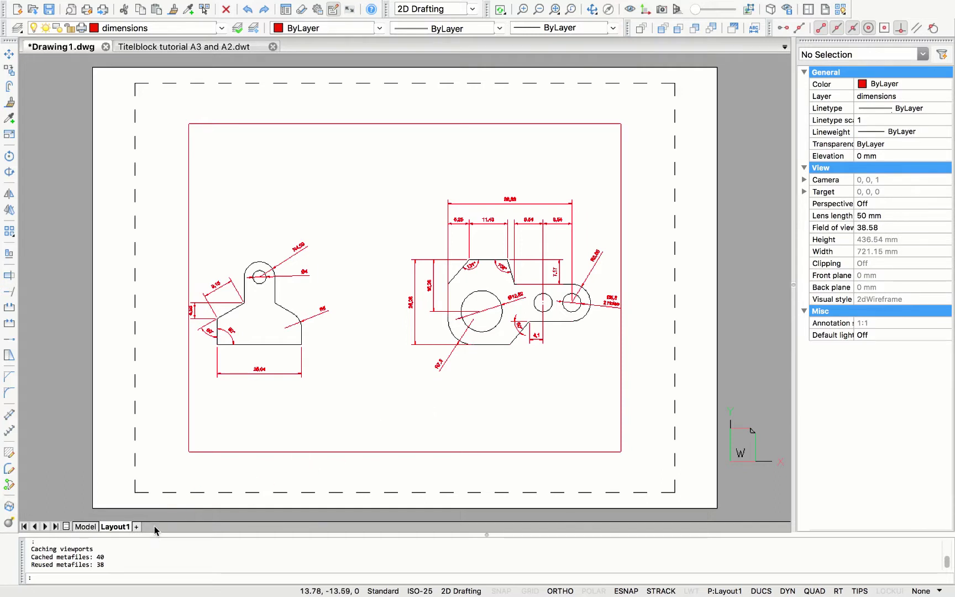
# - Insert the A2 layout into Drawing1 from the Titelblock tutorial A3 and A2.dwt template
pyautogui.rightClick(122, 527)
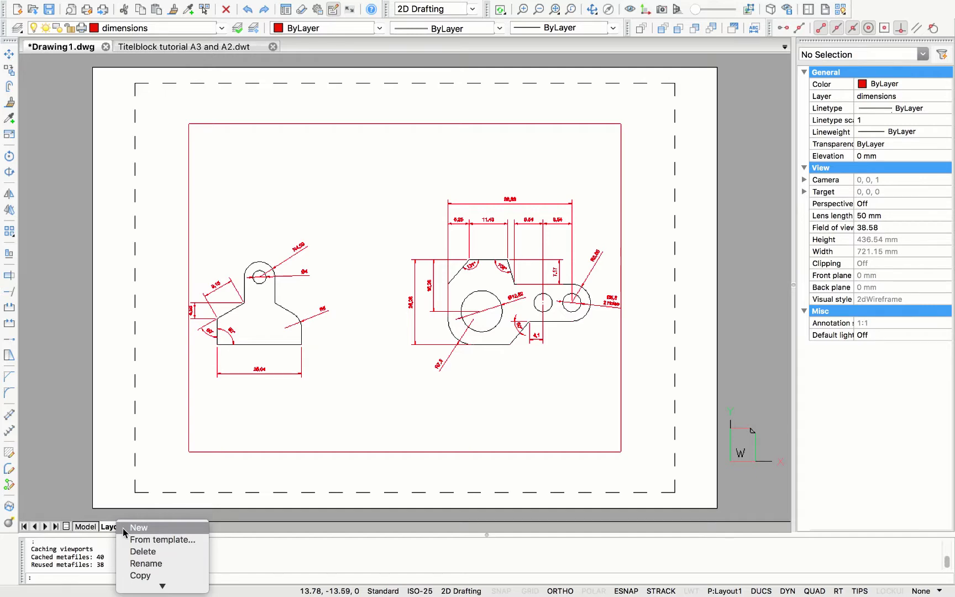
pyautogui.click(135, 539)
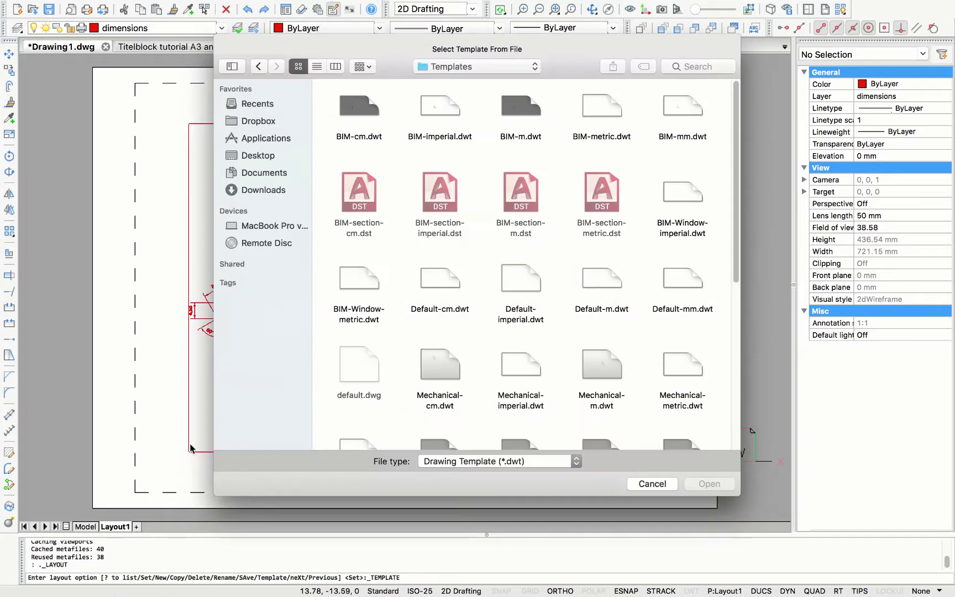
pyautogui.scroll(-10, 512, 401)
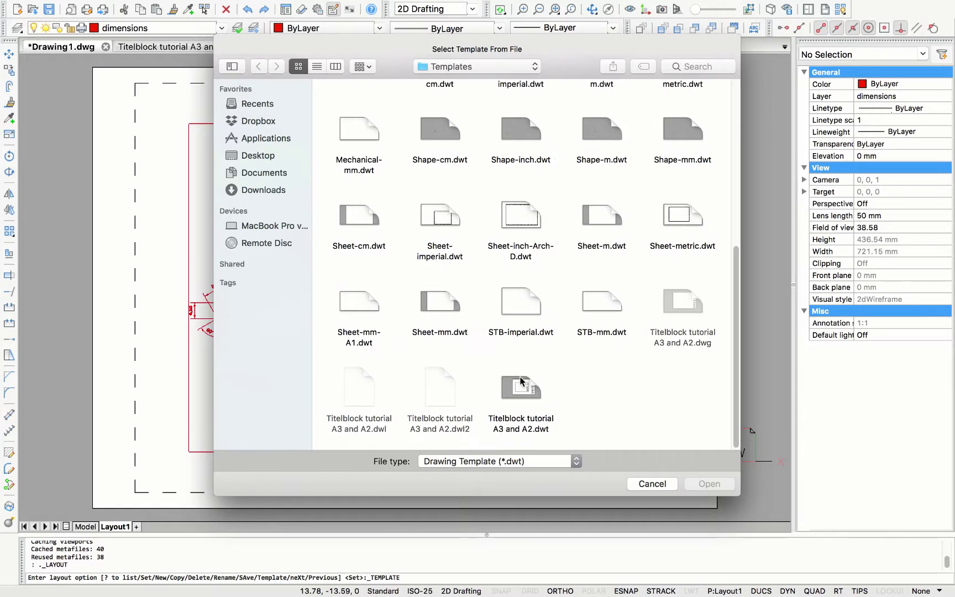
pyautogui.click(518, 393)
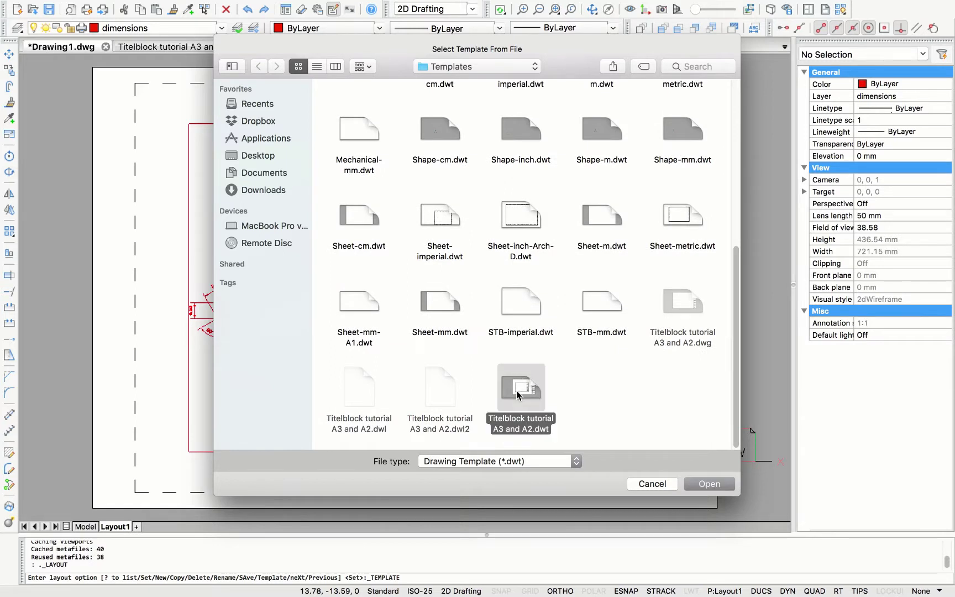
pyautogui.click(702, 484)
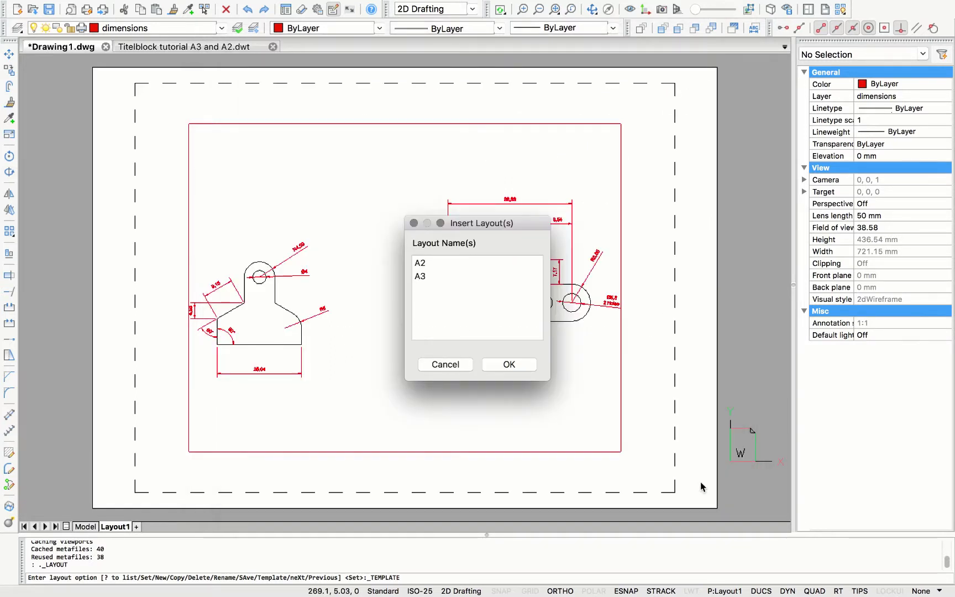
pyautogui.click(439, 265)
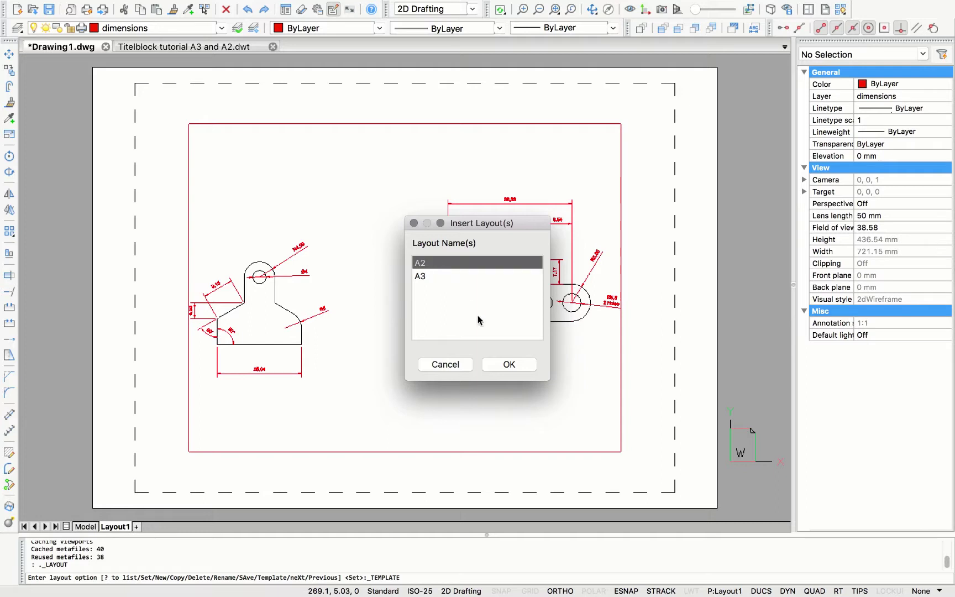
pyautogui.click(503, 365)
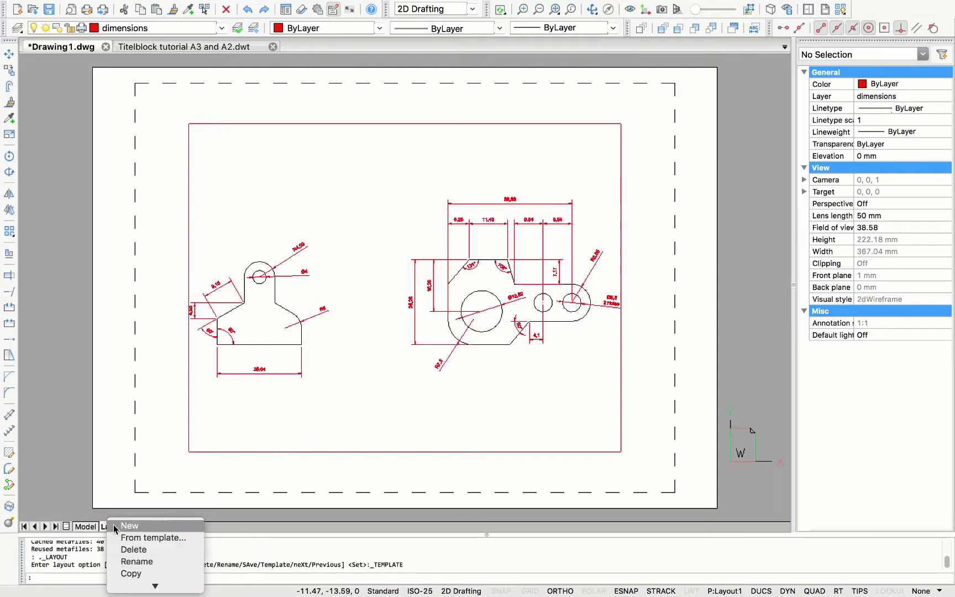
# - Insert the A3 layout from the same template and switch to it
pyautogui.rightClick(114, 525)
pyautogui.click(135, 538)
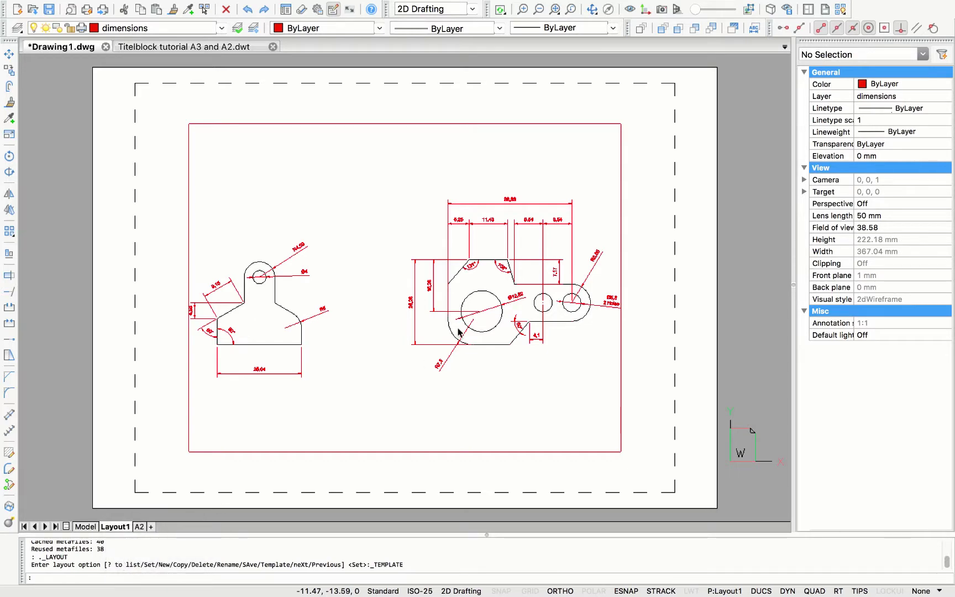
pyautogui.scroll(-10, 523, 374)
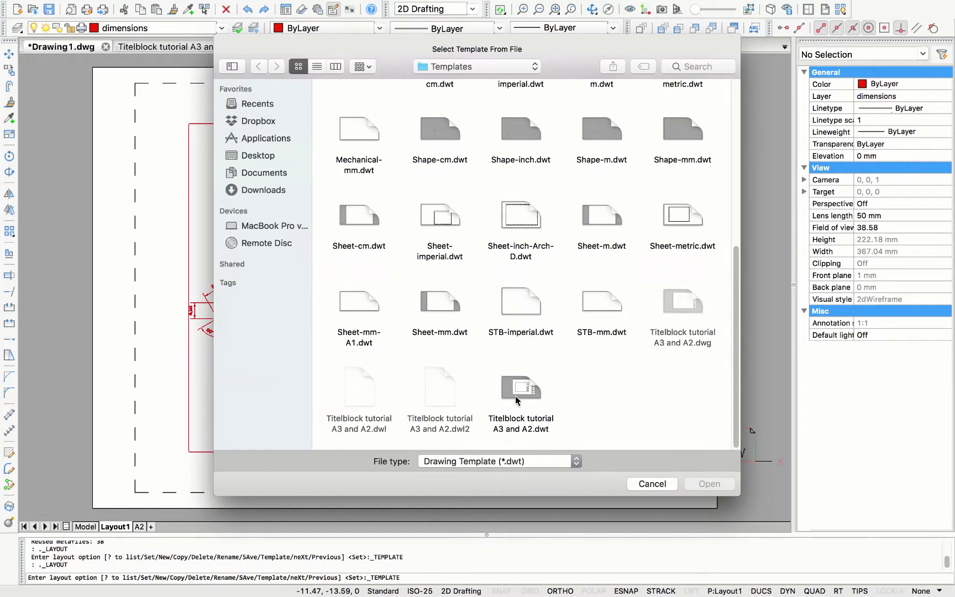
pyautogui.click(517, 393)
pyautogui.click(703, 483)
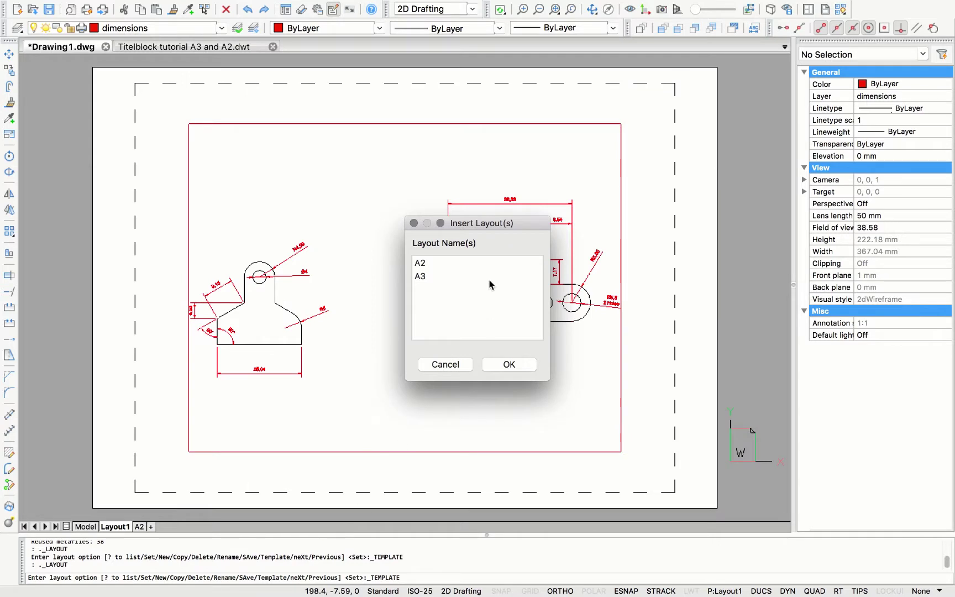
pyautogui.click(471, 276)
pyautogui.click(502, 364)
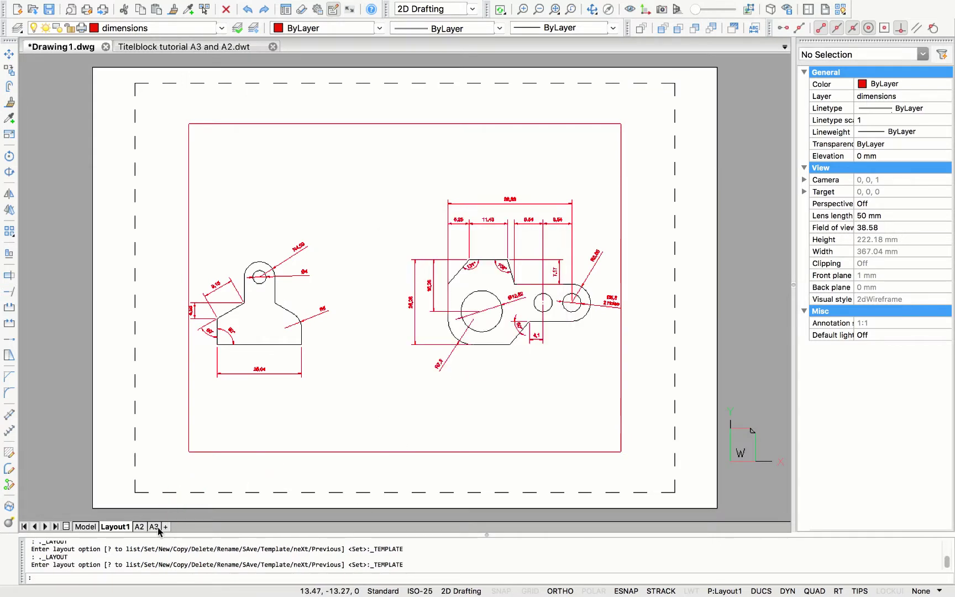
pyautogui.click(138, 527)
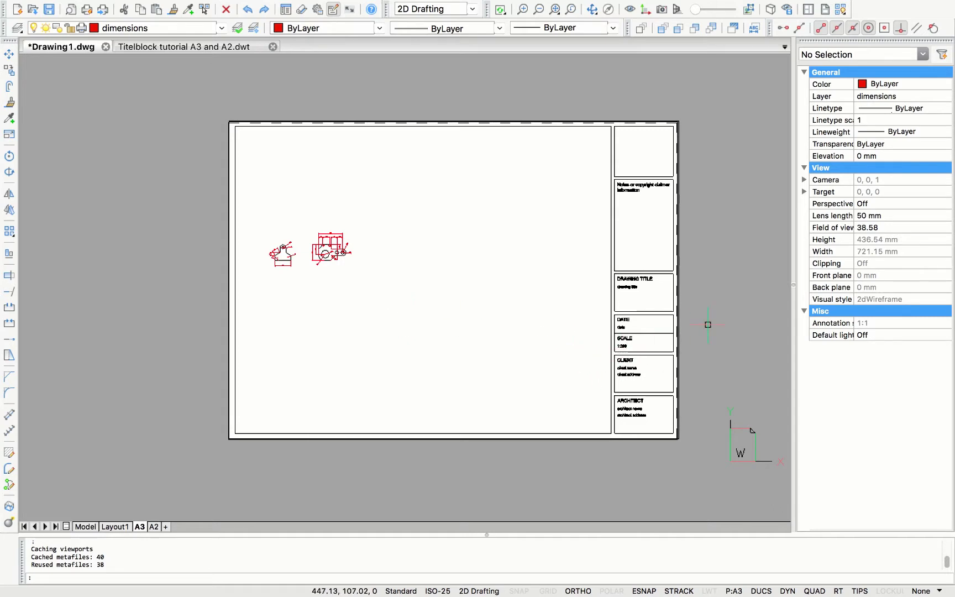
# - Pan the drawings right and down inside the A3 layout's viewport
pyautogui.scroll(2, 707, 326)
pyautogui.scroll(2, 707, 329)
pyautogui.scroll(-3, 680, 342)
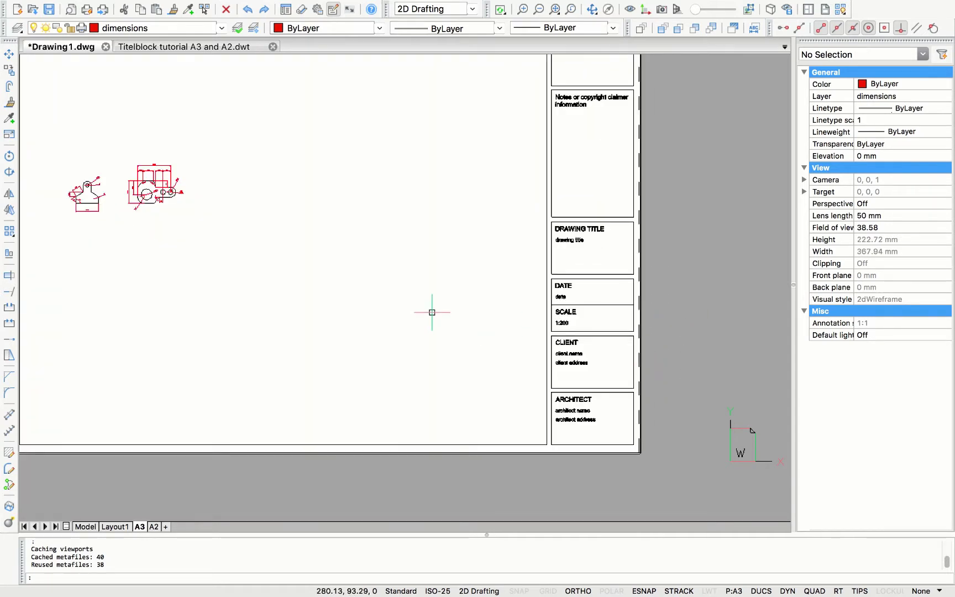
pyautogui.scroll(-4, 430, 314)
pyautogui.scroll(1, 463, 317)
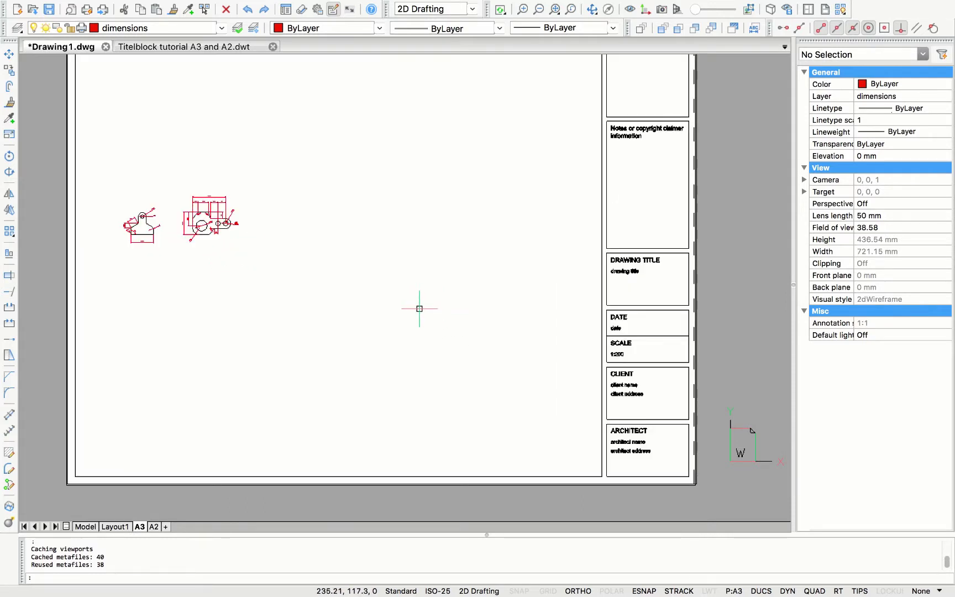
pyautogui.scroll(-1, 419, 309)
pyautogui.doubleClick(384, 299)
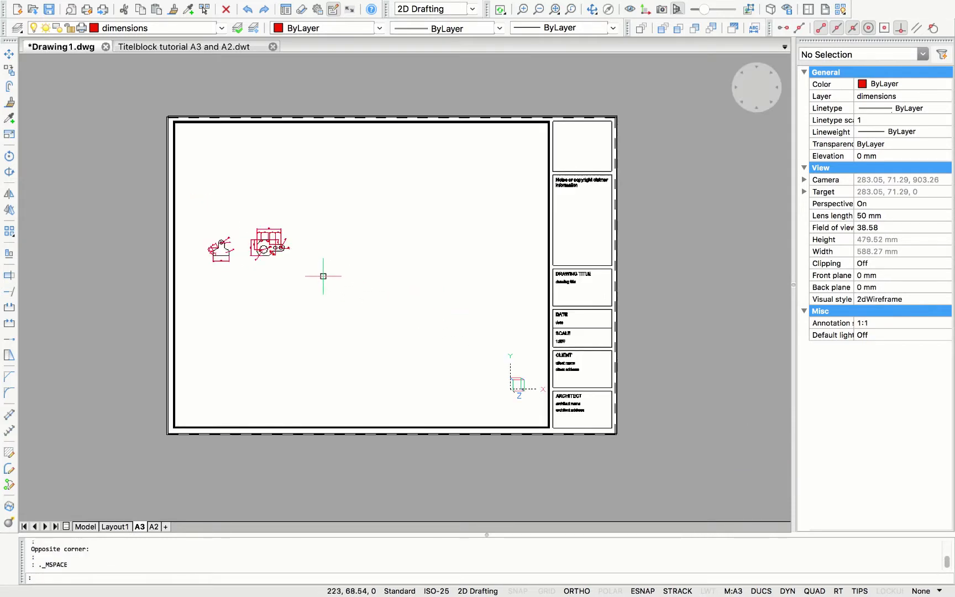
pyautogui.moveTo(320, 270); pyautogui.dragTo(443, 335, button='middle')
pyautogui.scroll(5, 390, 313)
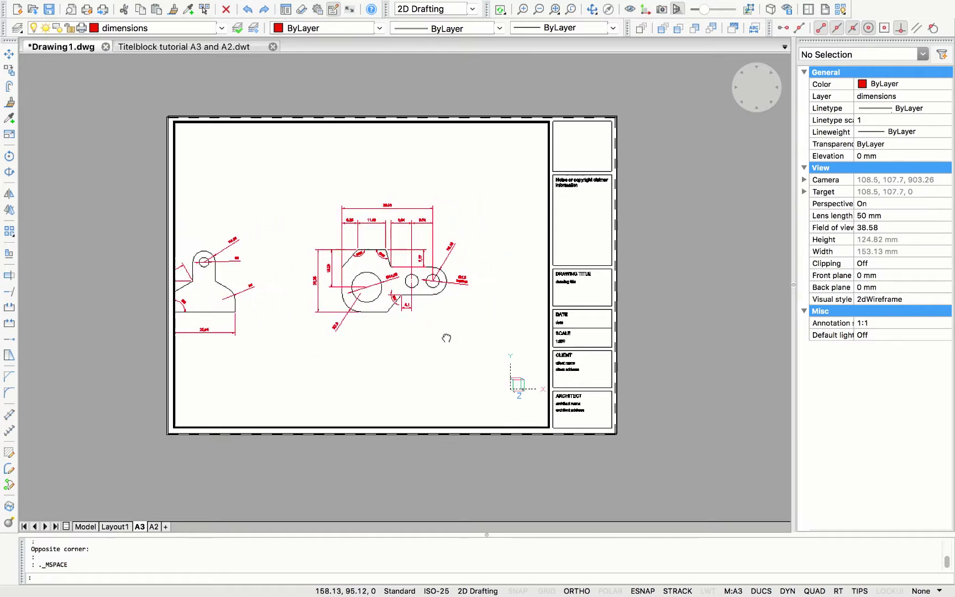
pyautogui.doubleClick(707, 368)
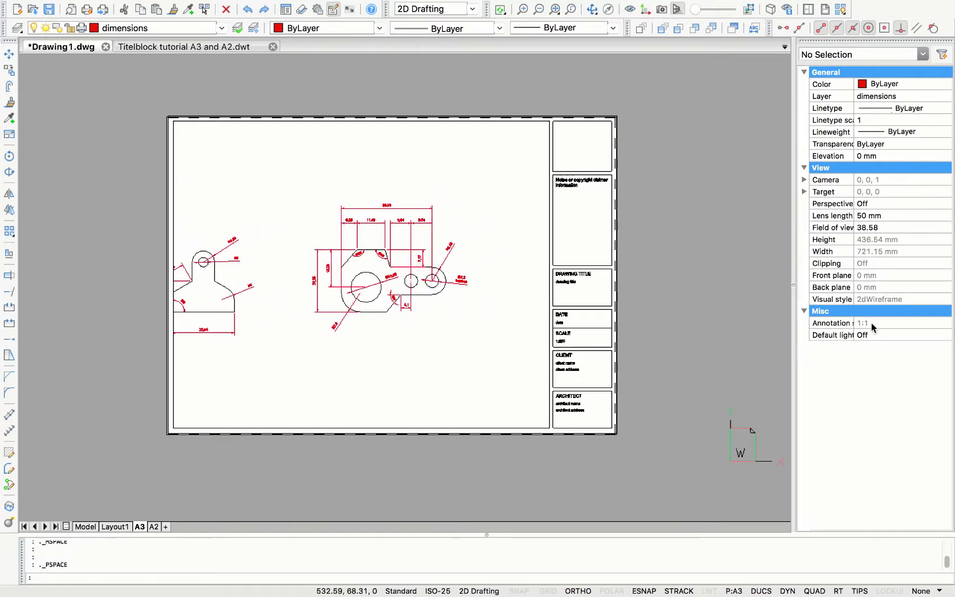
# - Set the A3 viewport's annotation scale to 4:1 and recentre the enlarged part
pyautogui.click(537, 428)
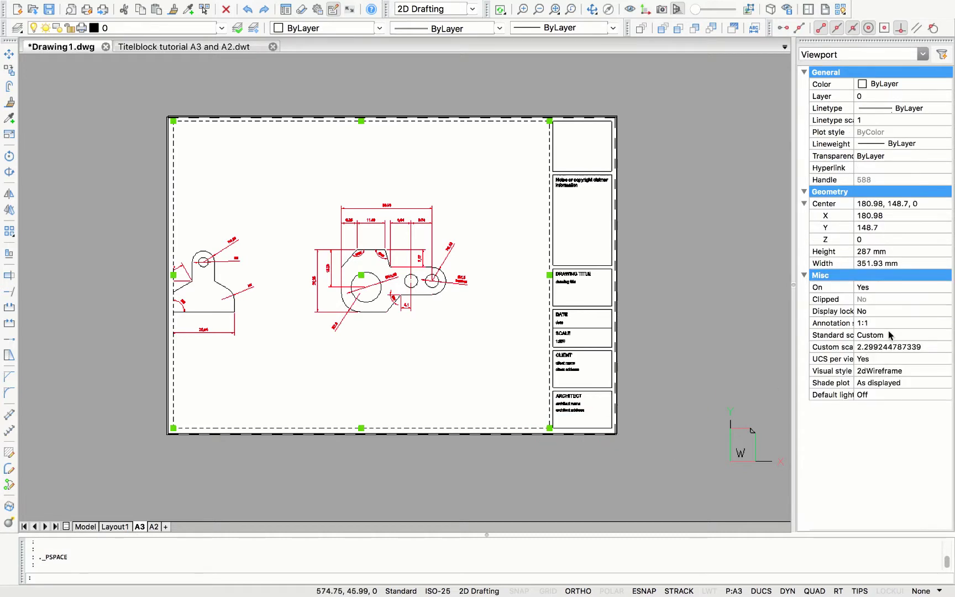
pyautogui.click(898, 325)
pyautogui.click(942, 322)
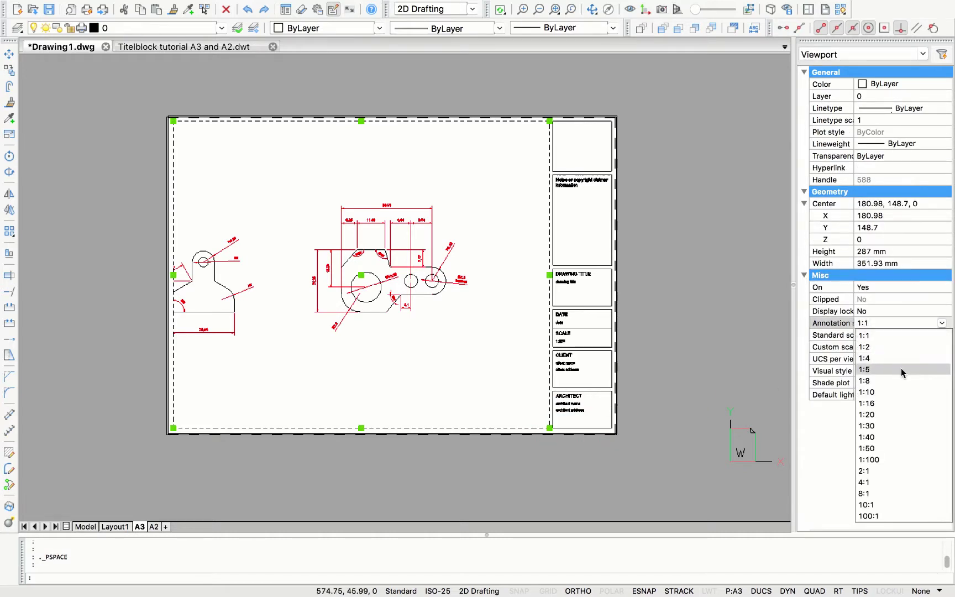
pyautogui.click(865, 482)
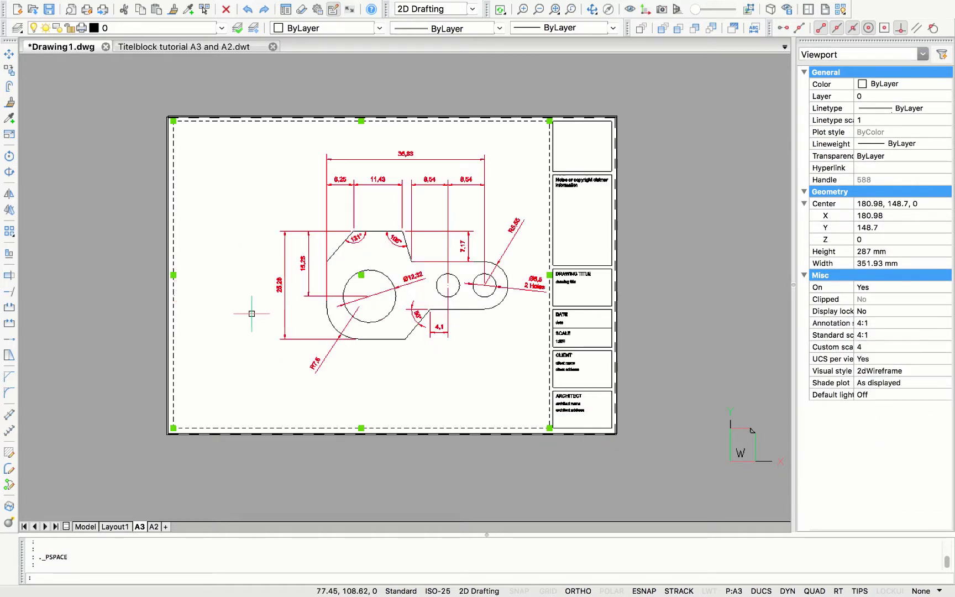
pyautogui.click(261, 229)
pyautogui.doubleClick(322, 235)
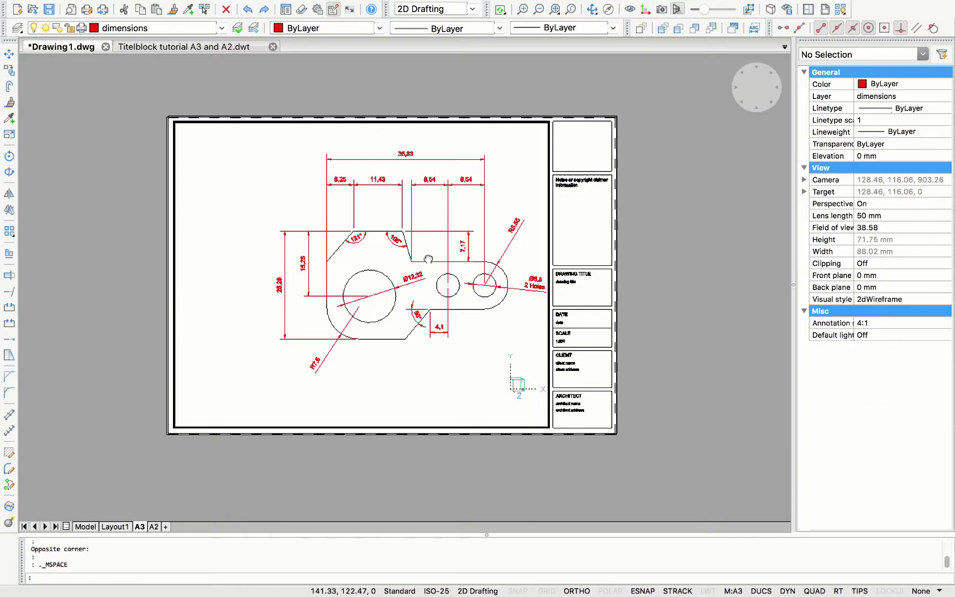
pyautogui.moveTo(428, 259); pyautogui.dragTo(390, 278, button='middle')
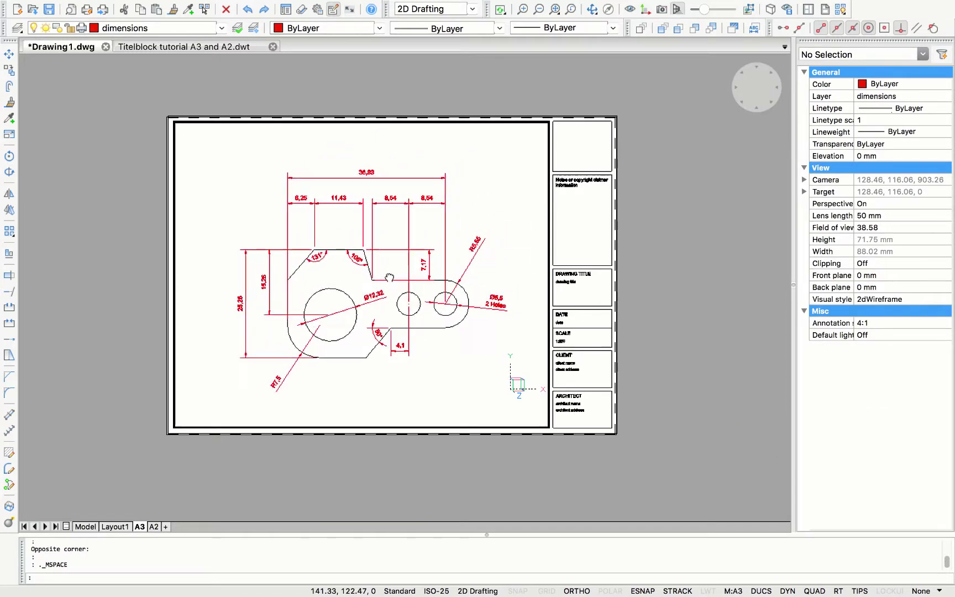
# - Replace the A3 title block's drawing title with 'Mechanical part'
pyautogui.doubleClick(638, 277)
pyautogui.scroll(3, 544, 284)
pyautogui.click(547, 329)
pyautogui.doubleClick(547, 329)
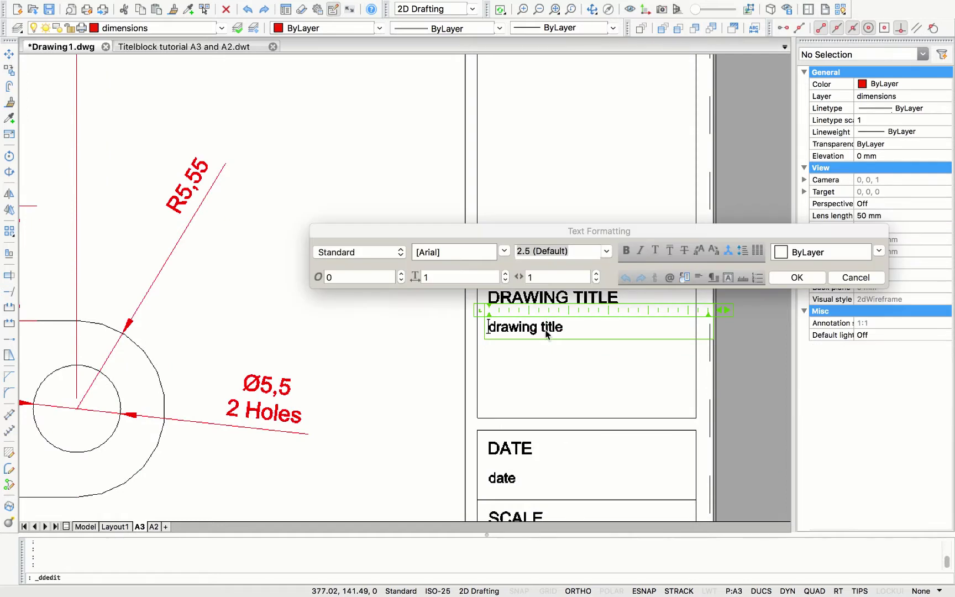
pyautogui.press('super+a')
pyautogui.write('Me')
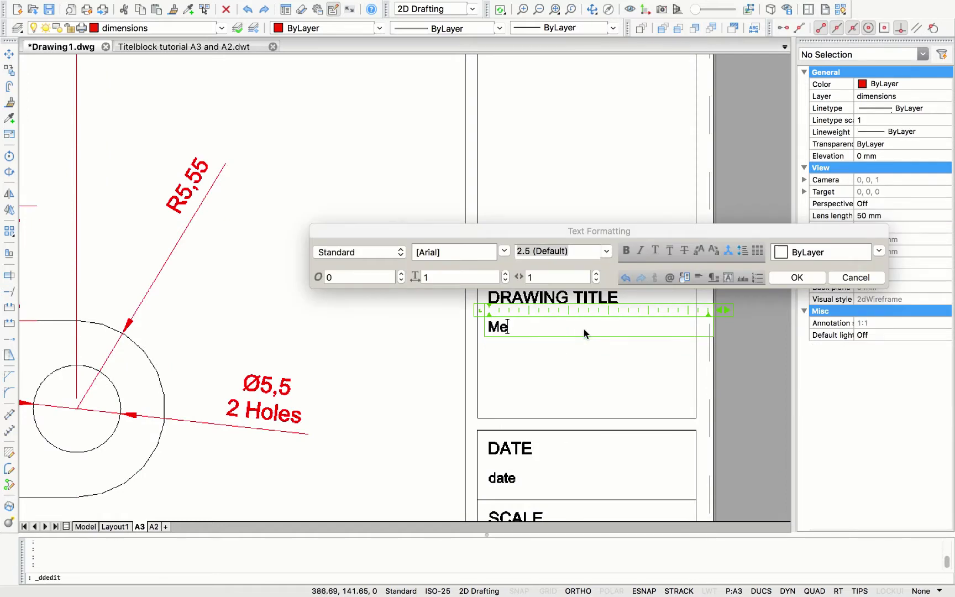
pyautogui.write('chanical part')
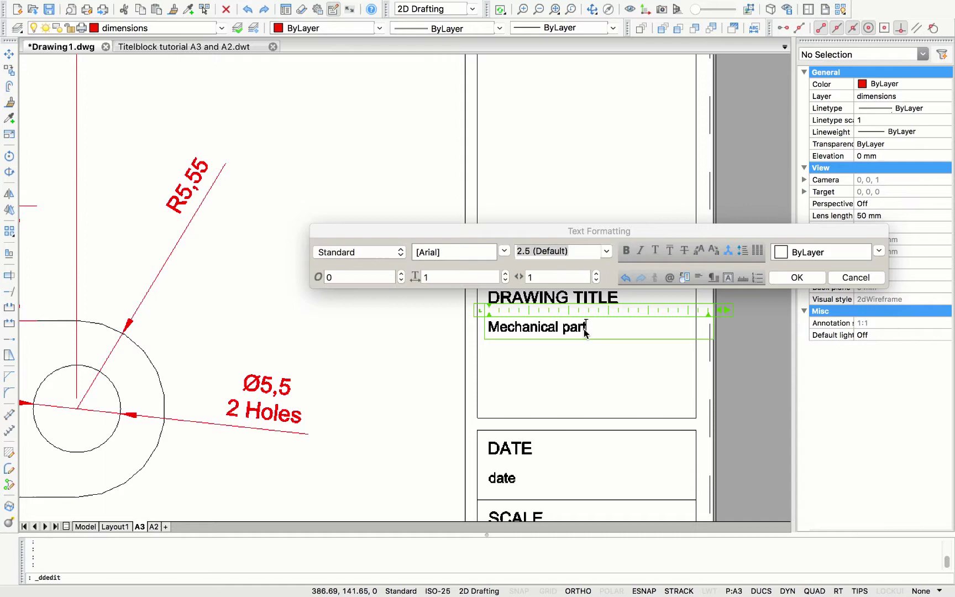
pyautogui.click(601, 387)
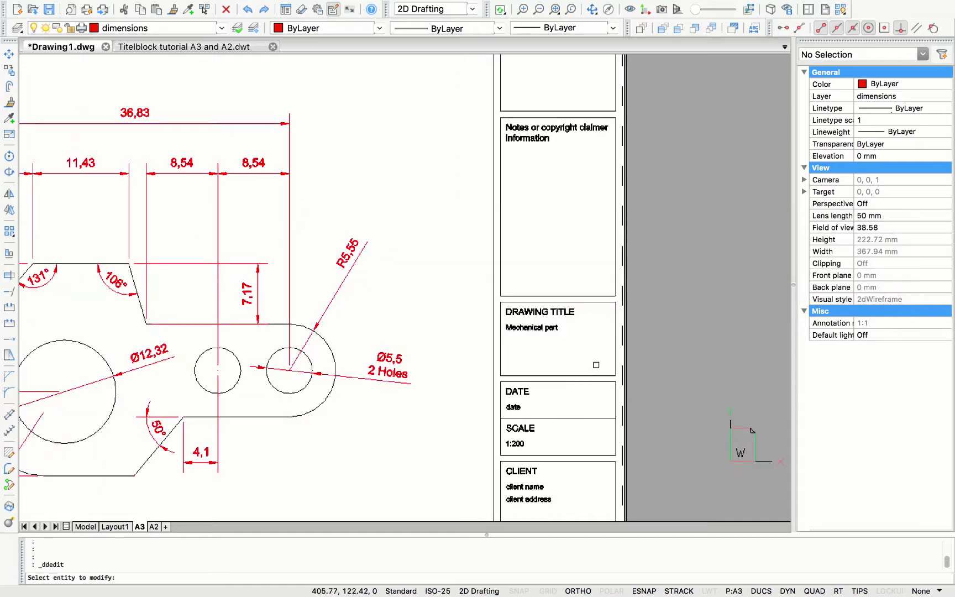
# - Change the date to 8th of October 2018 and the scale from 1:200 to 4:1
pyautogui.scroll(4, 589, 373)
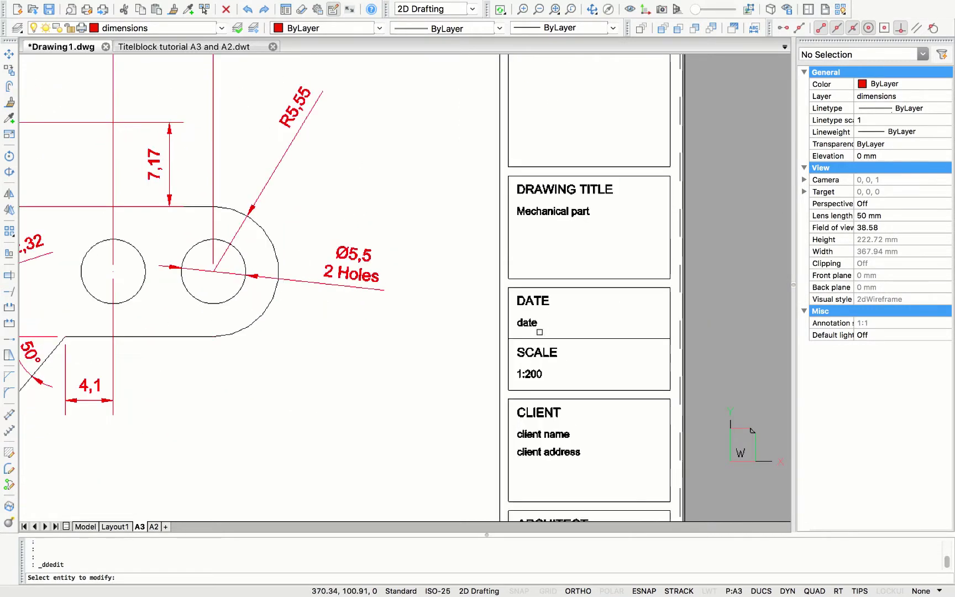
pyautogui.click(528, 322)
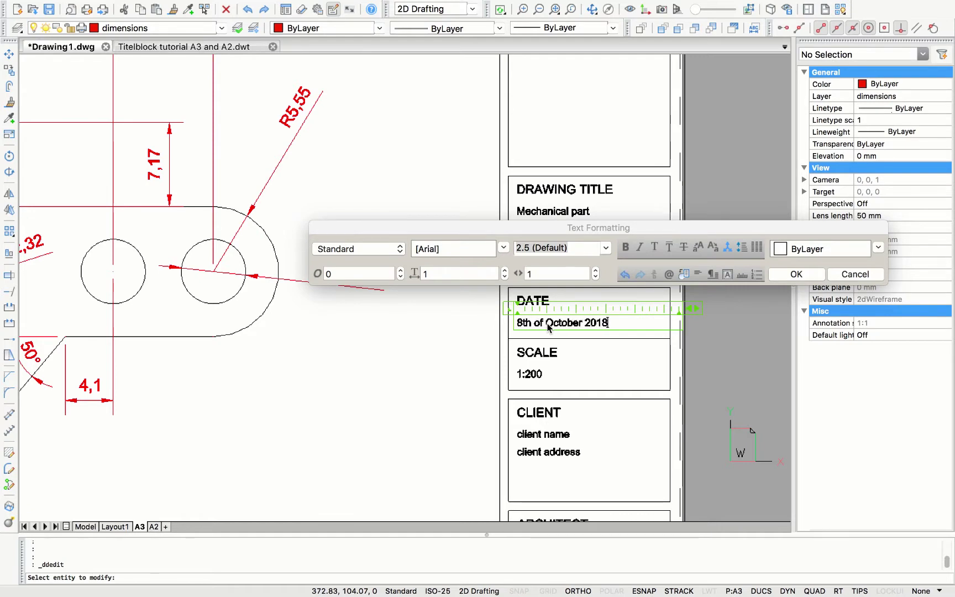
pyautogui.click(725, 366)
pyautogui.scroll(2, 718, 359)
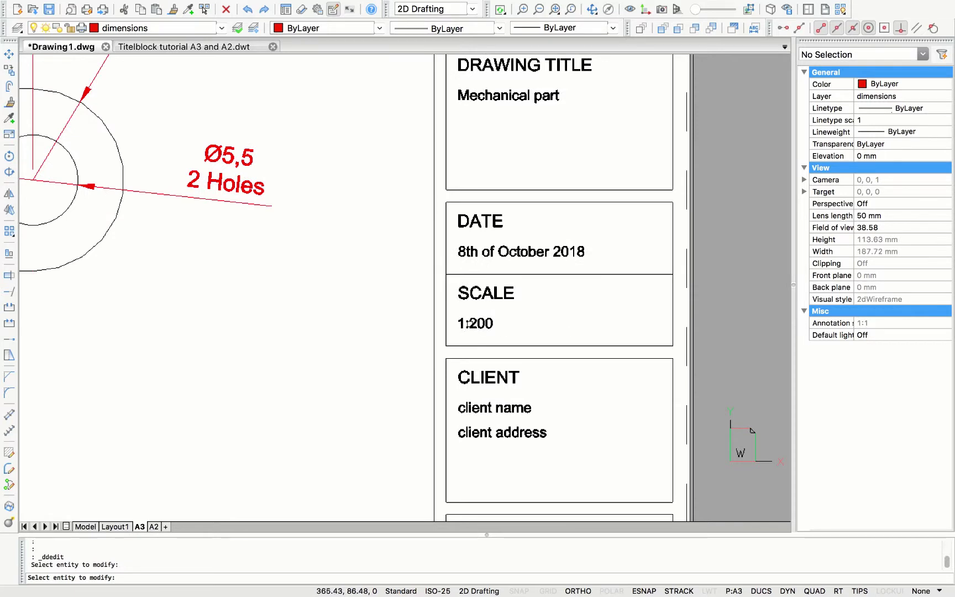
pyautogui.click(473, 324)
pyautogui.write('4:1')
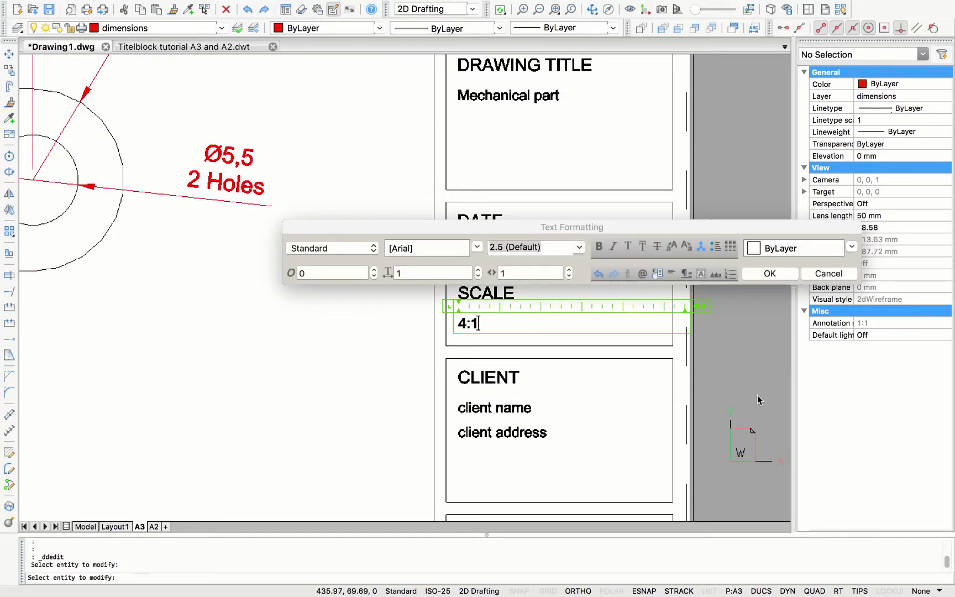
pyautogui.click(757, 395)
pyautogui.scroll(-3, 625, 351)
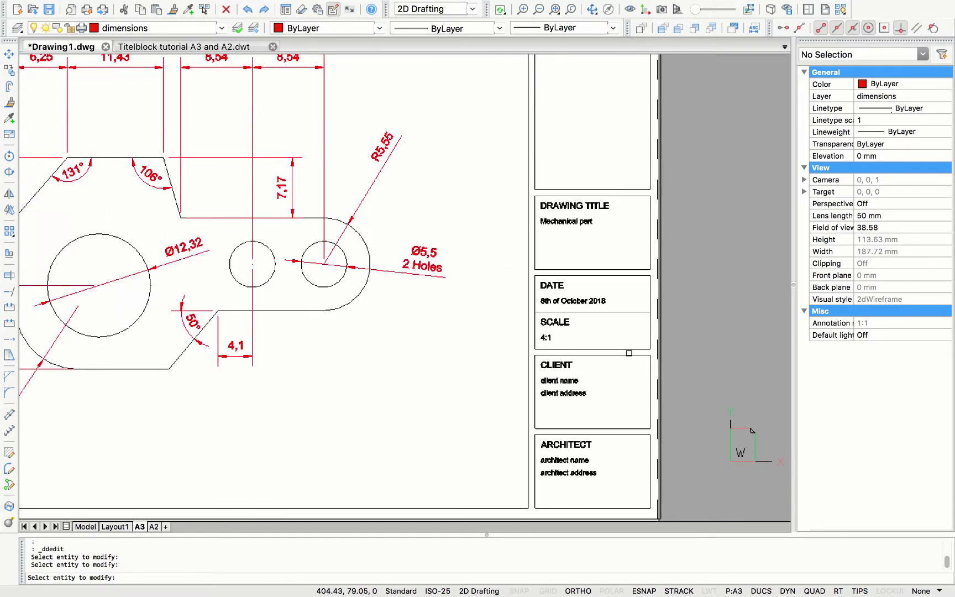
pyautogui.moveTo(603, 380); pyautogui.dragTo(649, 374, button='middle')
# - Pan the drawings right and up inside the A2 layout's viewport
pyautogui.scroll(-2, 600, 376)
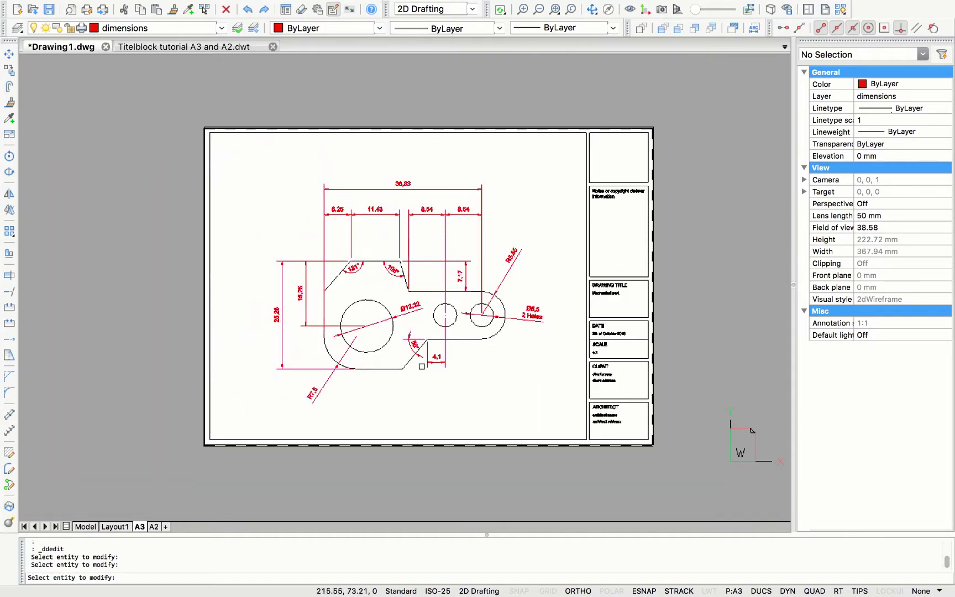
pyautogui.scroll(1, 421, 367)
pyautogui.press('Escape')
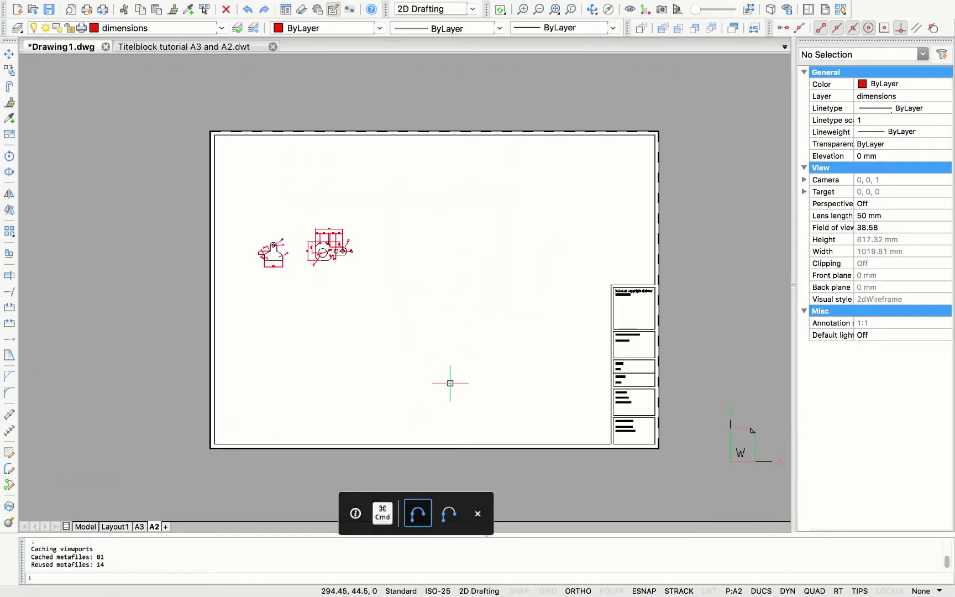
pyautogui.moveTo(463, 362); pyautogui.dragTo(433, 362, button='middle')
pyautogui.doubleClick(430, 343)
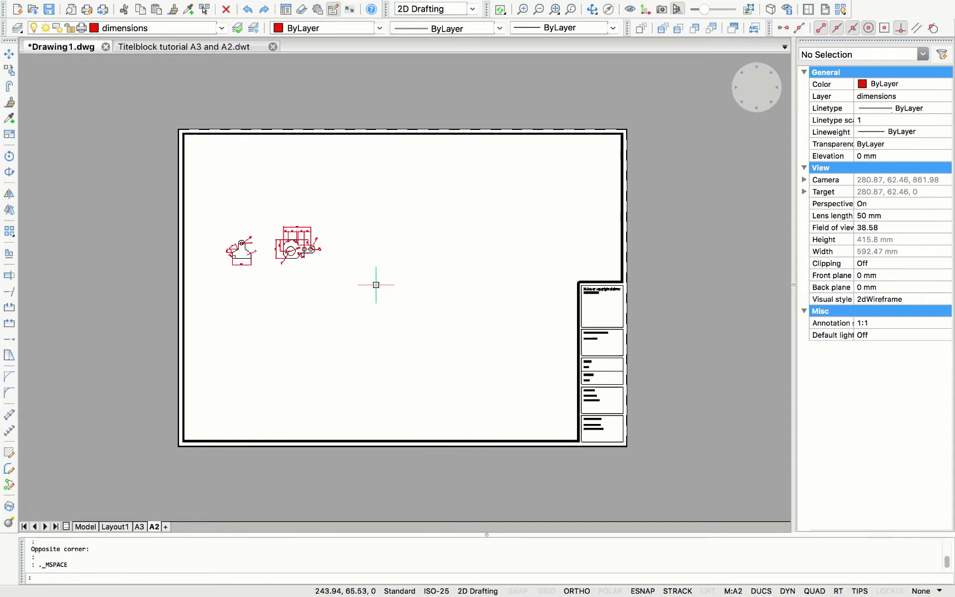
pyautogui.moveTo(375, 284); pyautogui.dragTo(494, 322, button='middle')
pyautogui.scroll(5, 404, 293)
pyautogui.scroll(4, 356, 267)
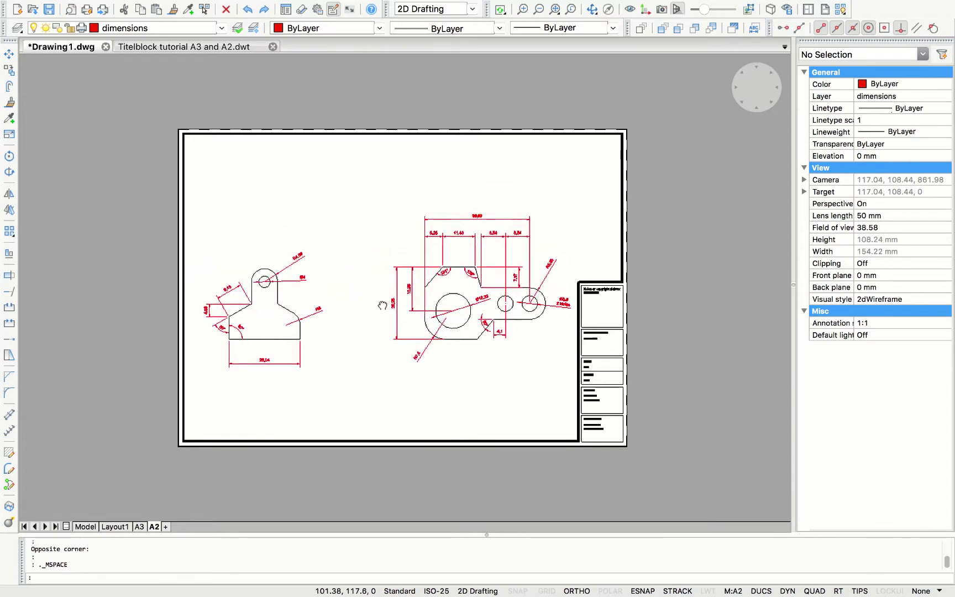
pyautogui.moveTo(449, 319); pyautogui.dragTo(452, 295, button='middle')
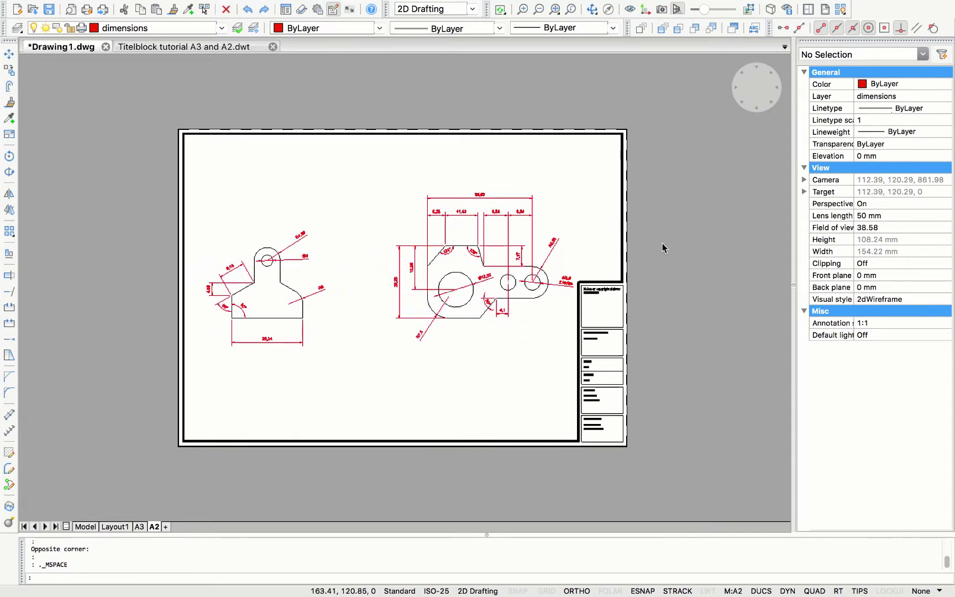
pyautogui.doubleClick(507, 462)
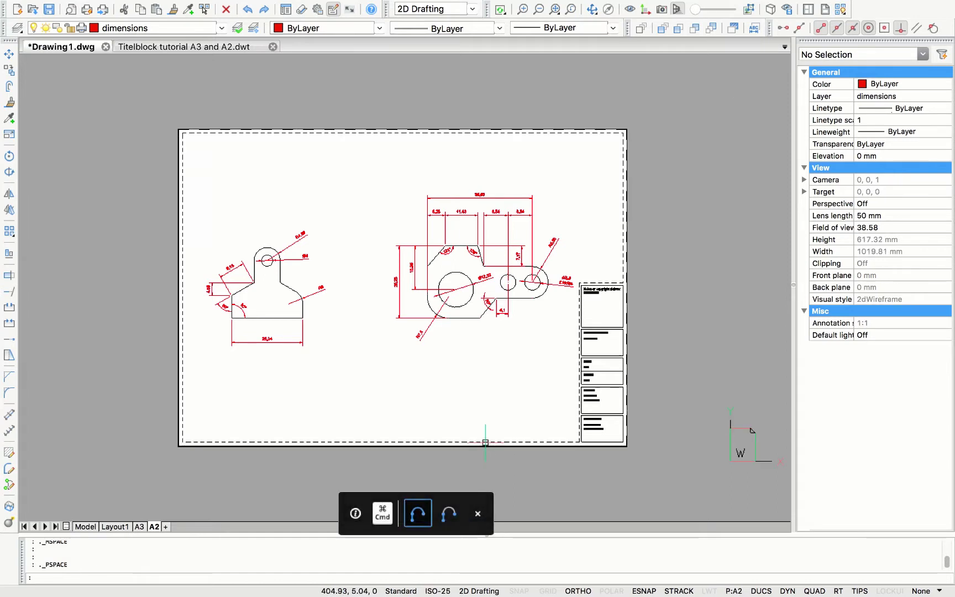
# - Set the A2 viewport's annotation scale to 8:1 and centre the smaller tabbed part
pyautogui.click(486, 442)
pyautogui.click(916, 323)
pyautogui.click(941, 324)
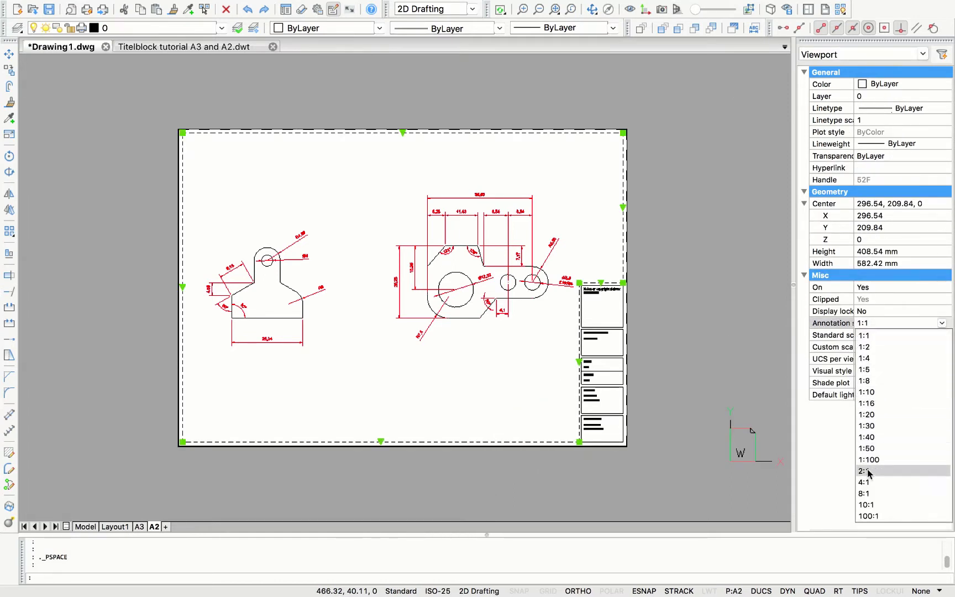
pyautogui.click(906, 493)
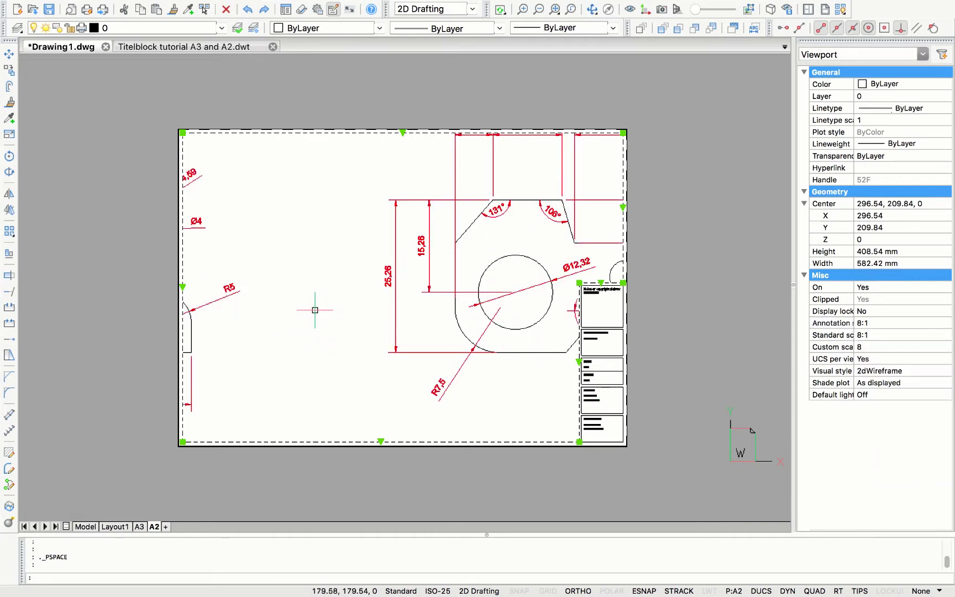
pyautogui.doubleClick(311, 347)
pyautogui.moveTo(327, 350)
pyautogui.mouseDown(button='middle')
pyautogui.moveTo(516, 356)
pyautogui.moveTo(572, 345)
pyautogui.mouseUp(button='middle')
pyautogui.moveTo(499, 353); pyautogui.dragTo(533, 347, button='middle')
pyautogui.doubleClick(716, 388)
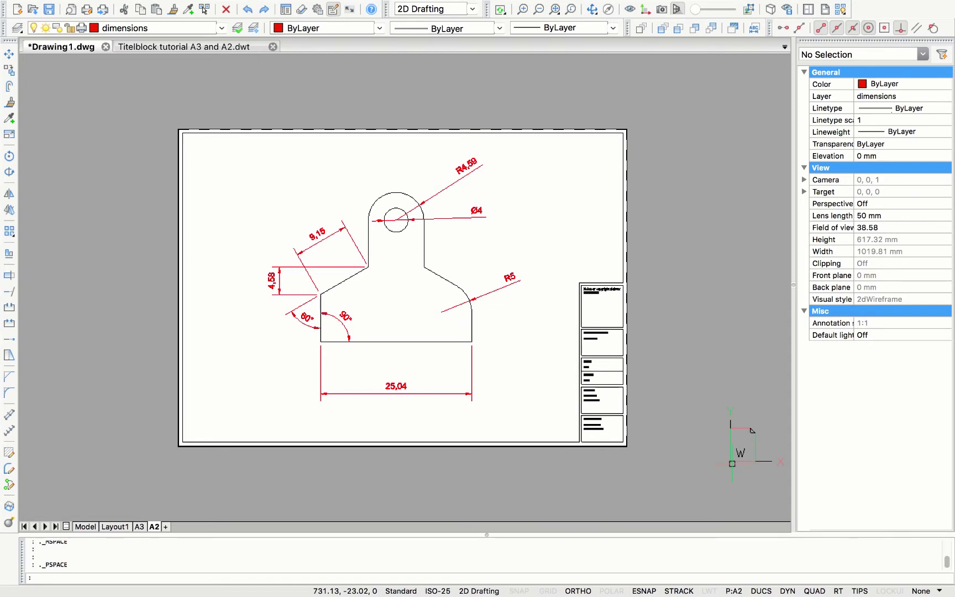